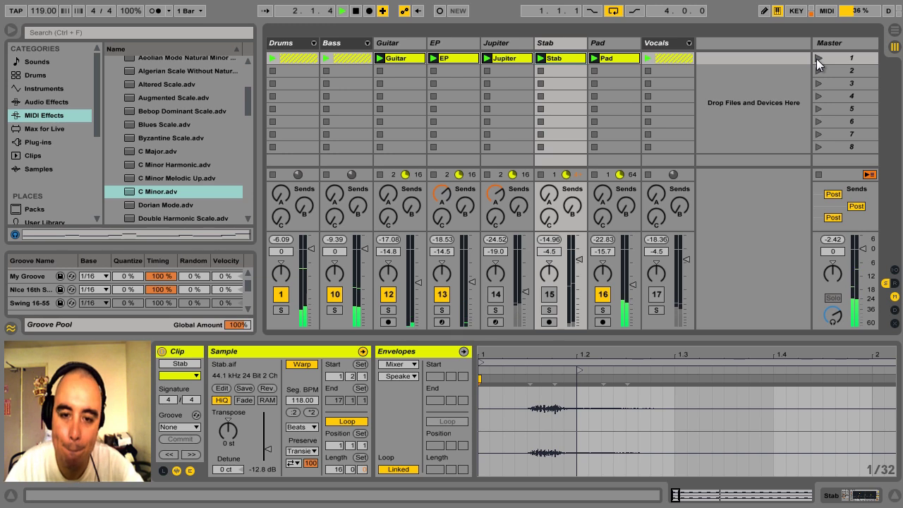
# - Expand the Drums group, show the Stick track's device chain, and solo the track
pyautogui.click(315, 42)
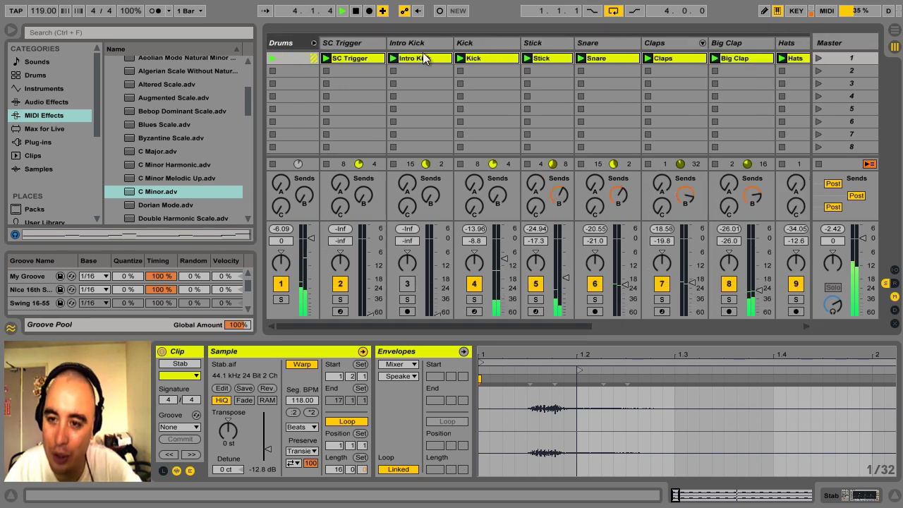
pyautogui.click(548, 43)
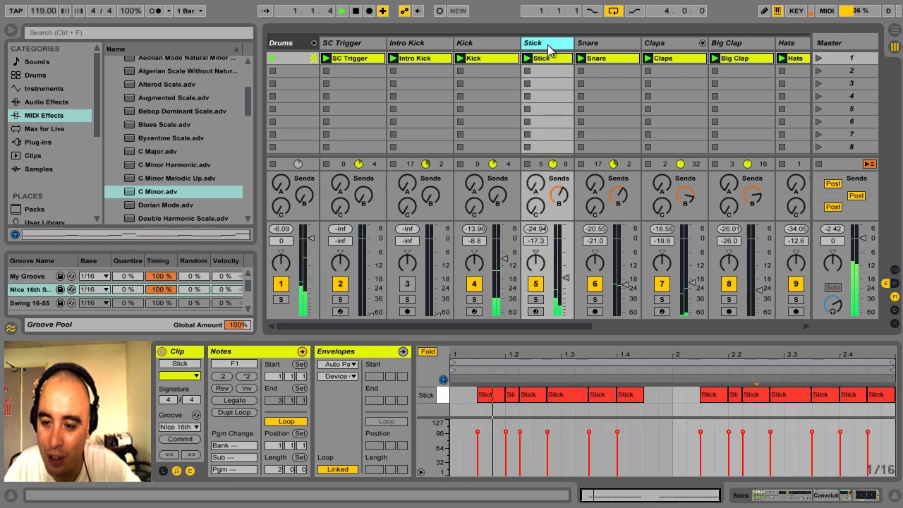
pyautogui.click(745, 492)
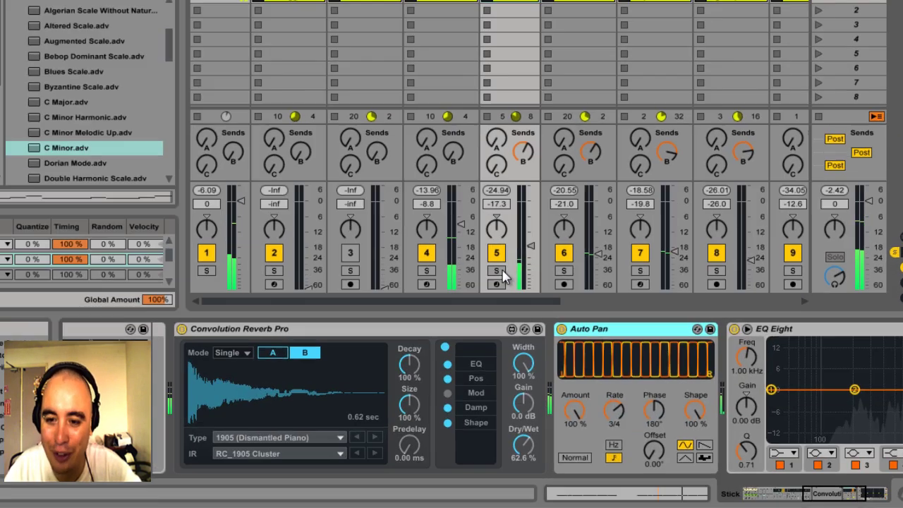
pyautogui.click(540, 299)
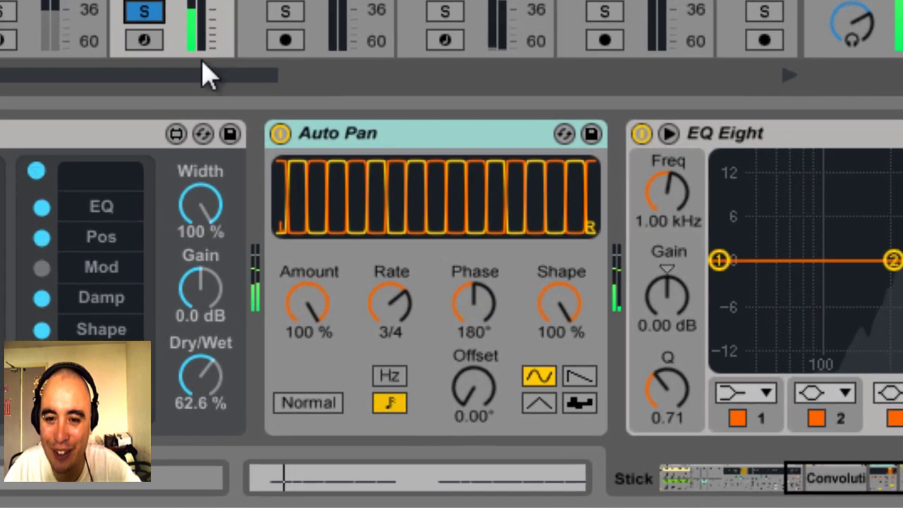
# - Compare the soloed Stick track with Auto Pan off and on, and return to the full mix with the Drums group collapsed
pyautogui.click(281, 134)
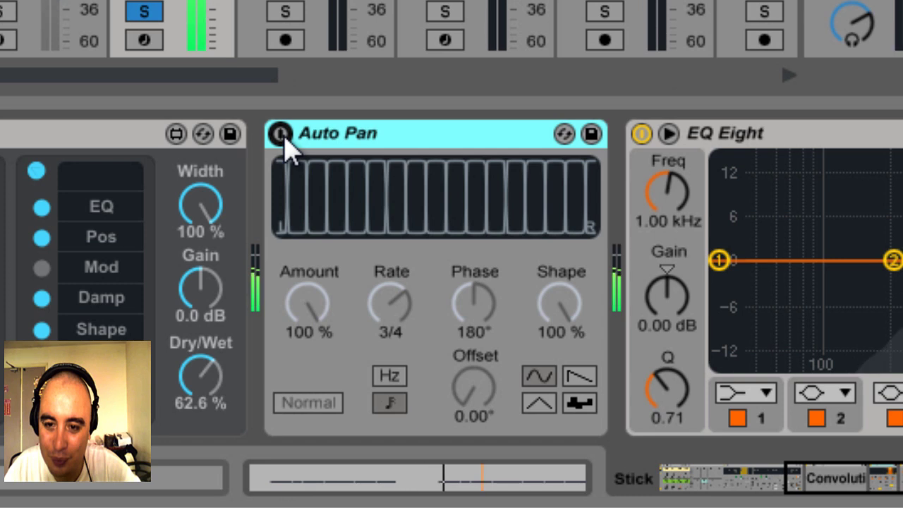
pyautogui.click(281, 134)
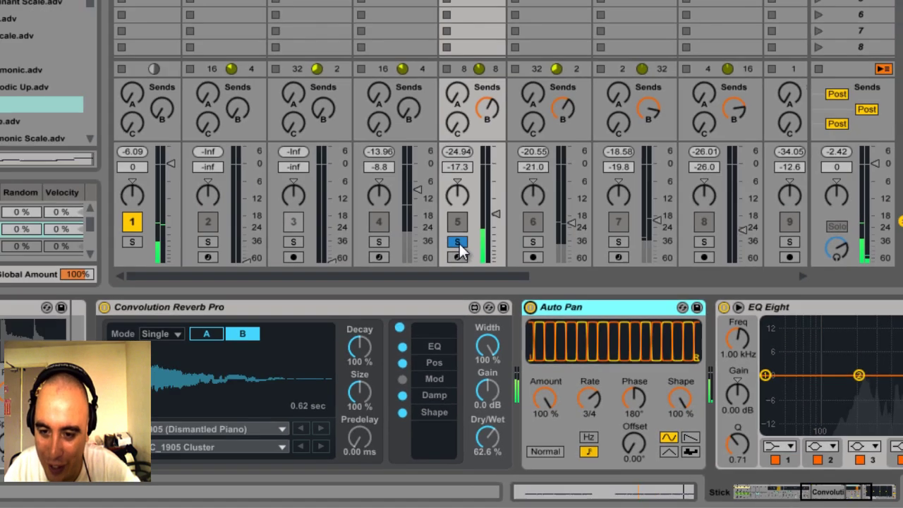
pyautogui.click(457, 242)
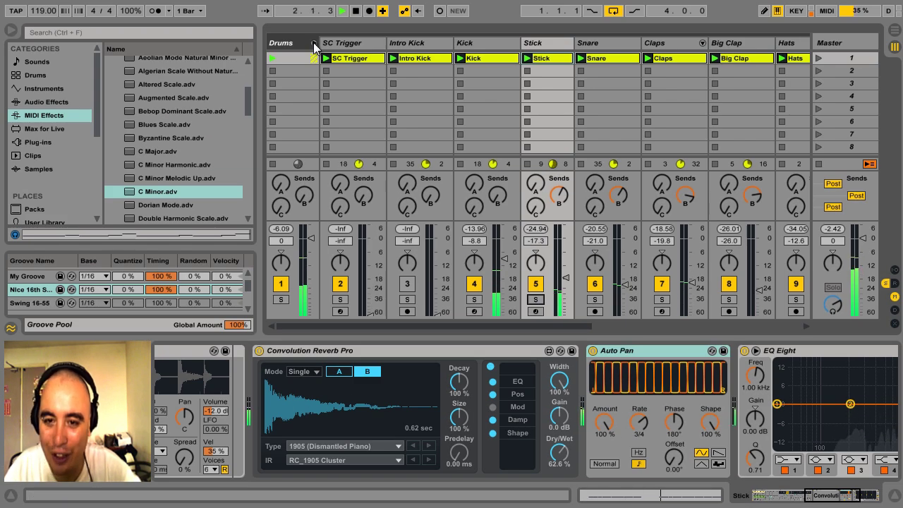
pyautogui.click(313, 42)
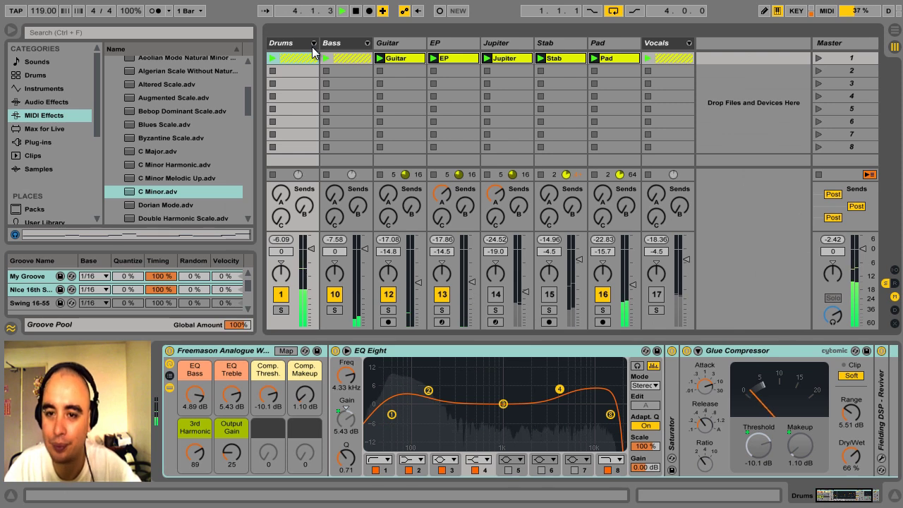
# - Unmute the Vocals group
pyautogui.click(655, 296)
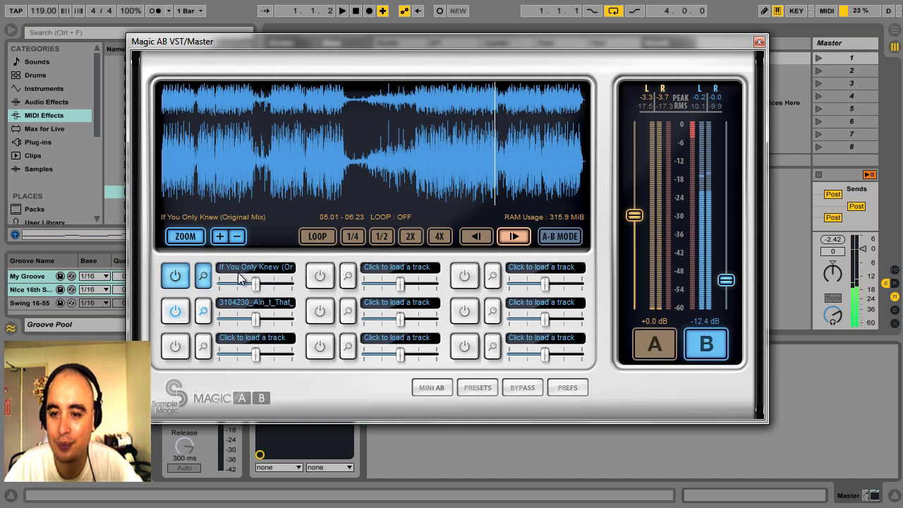
# - Switch the Magic AB reference to 3104230_Ain_t_That_Love_Original_Mix and cue playback shortly before 07:00
pyautogui.click(175, 310)
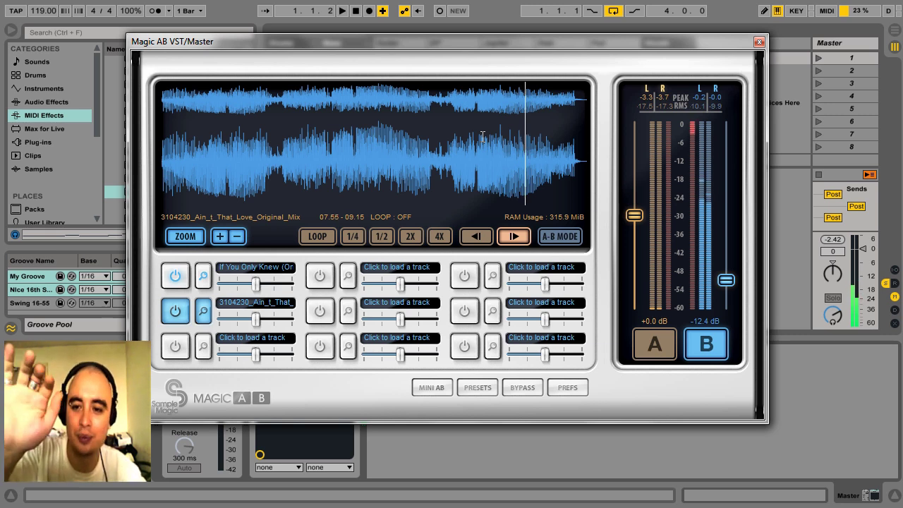
pyautogui.click(483, 136)
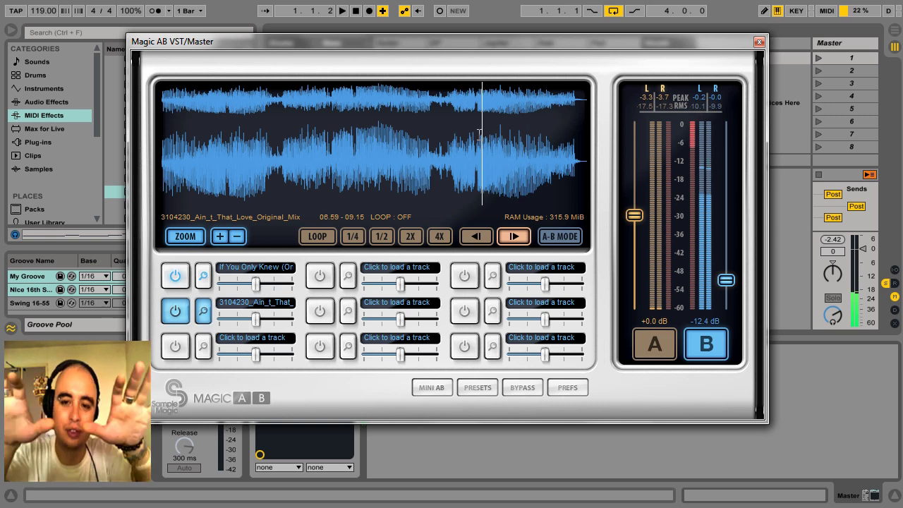
pyautogui.click(475, 134)
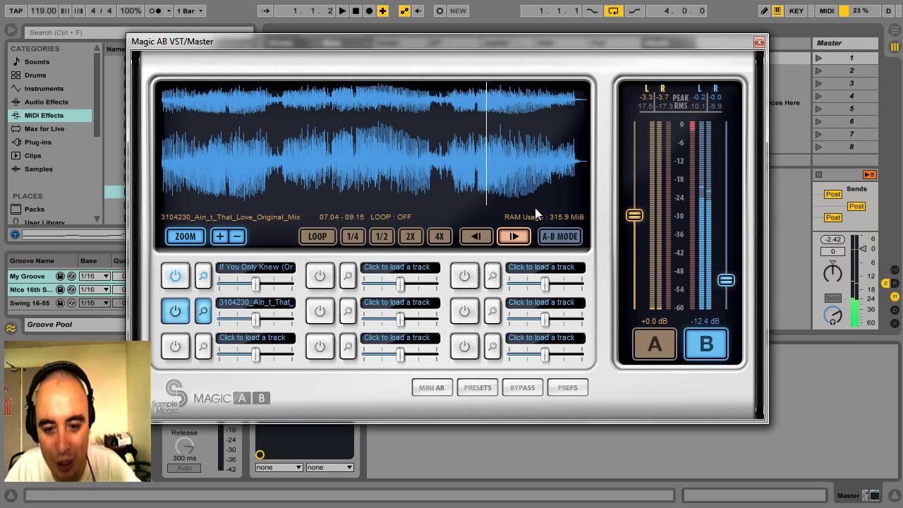
# - Play the mix on A against the reference on B, and set the B level to -11.7 dB
pyautogui.click(666, 345)
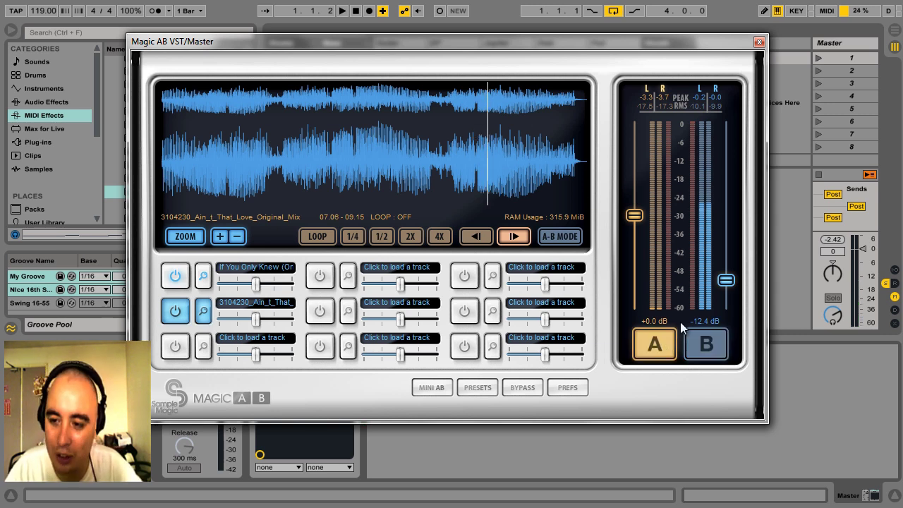
pyautogui.press('space')
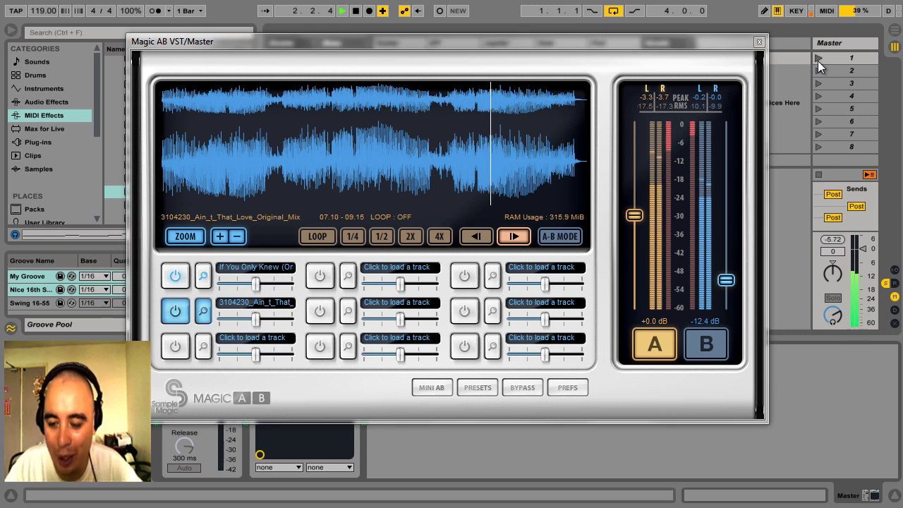
pyautogui.click(705, 344)
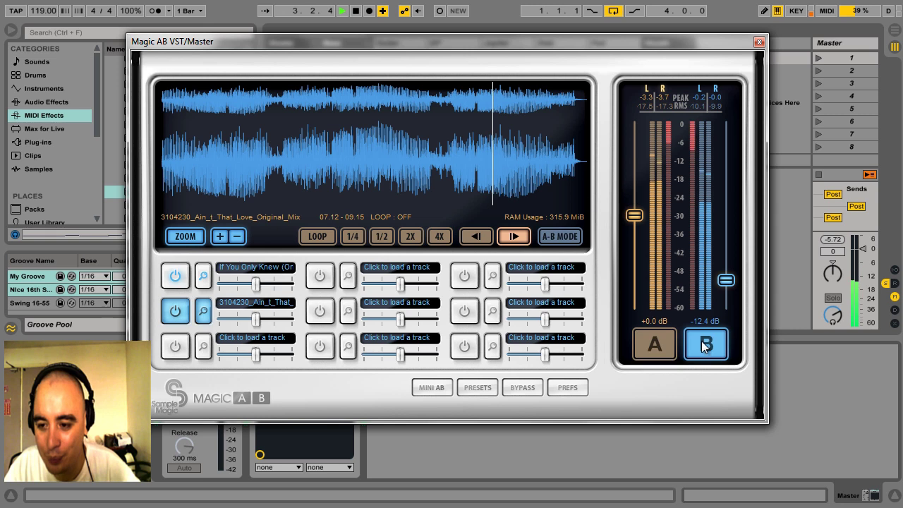
pyautogui.moveTo(726, 281); pyautogui.dragTo(726, 277)
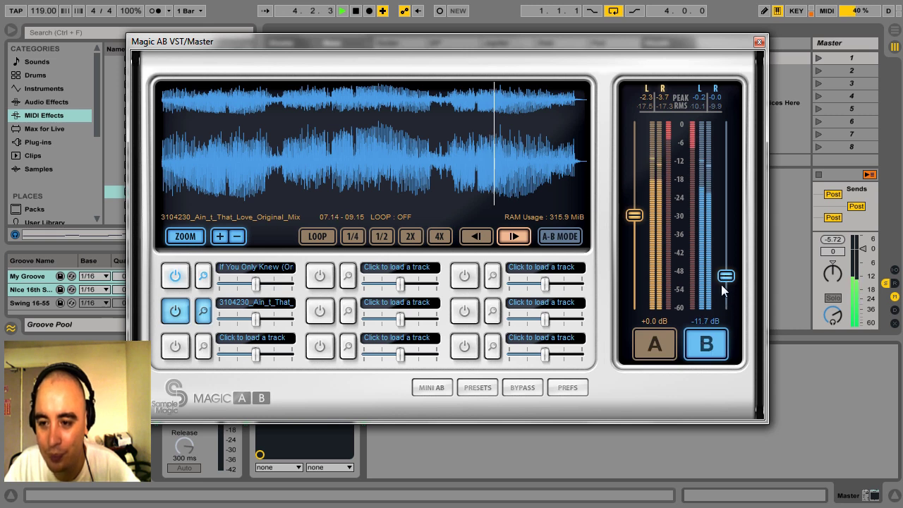
# - Cue the reference near 06:28, compare A and B again, and close and switch off Magic AB on the Master
pyautogui.click(460, 129)
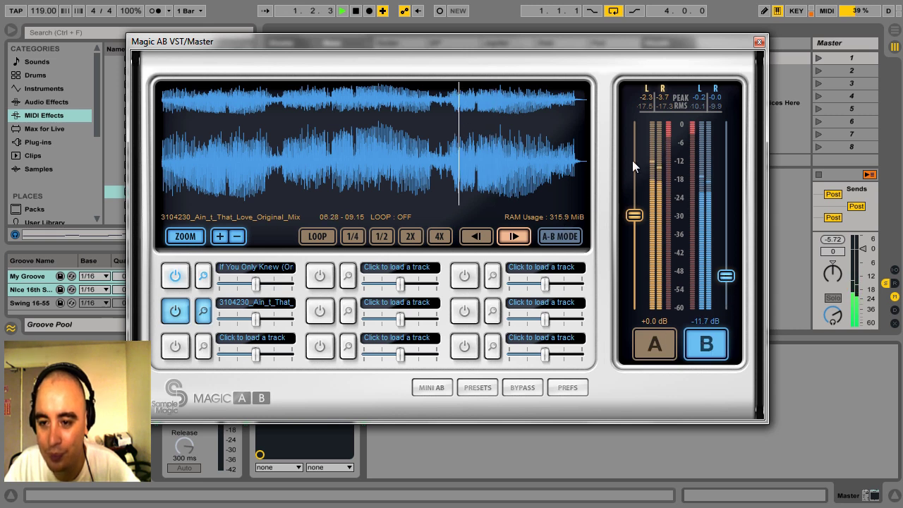
pyautogui.click(656, 344)
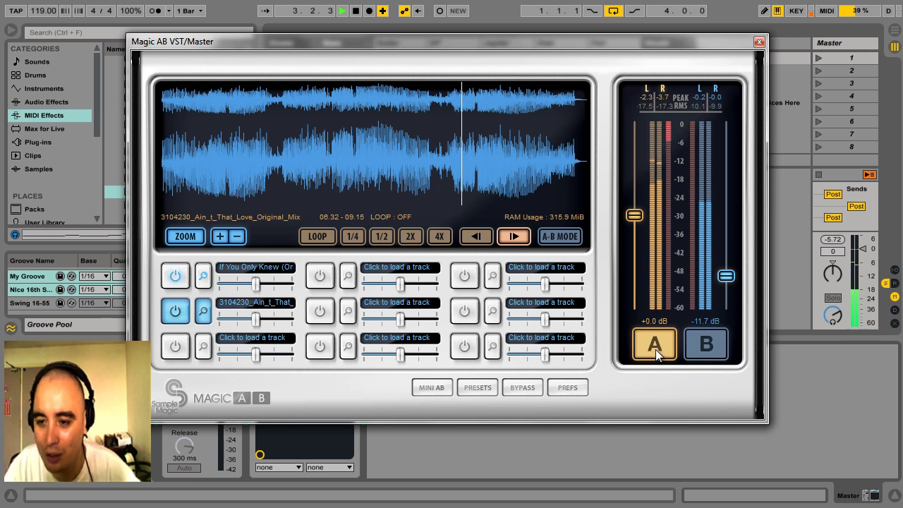
pyautogui.click(701, 347)
pyautogui.click(759, 41)
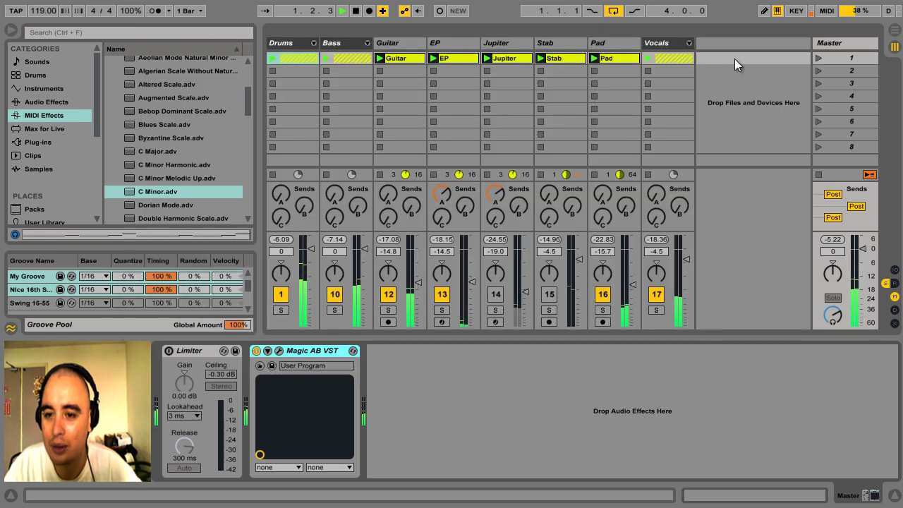
pyautogui.click(256, 351)
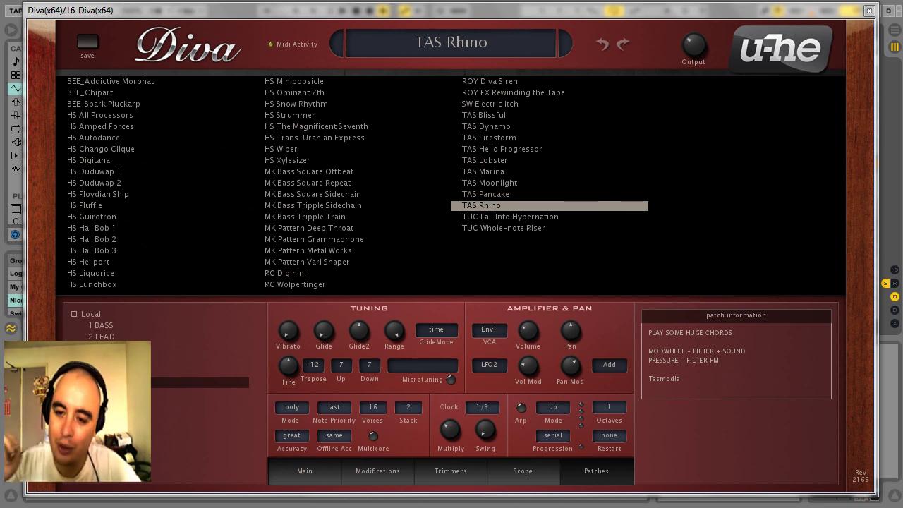
# - Close the Diva window and record a chord clip in the first slot of the Diva track
pyautogui.click(869, 12)
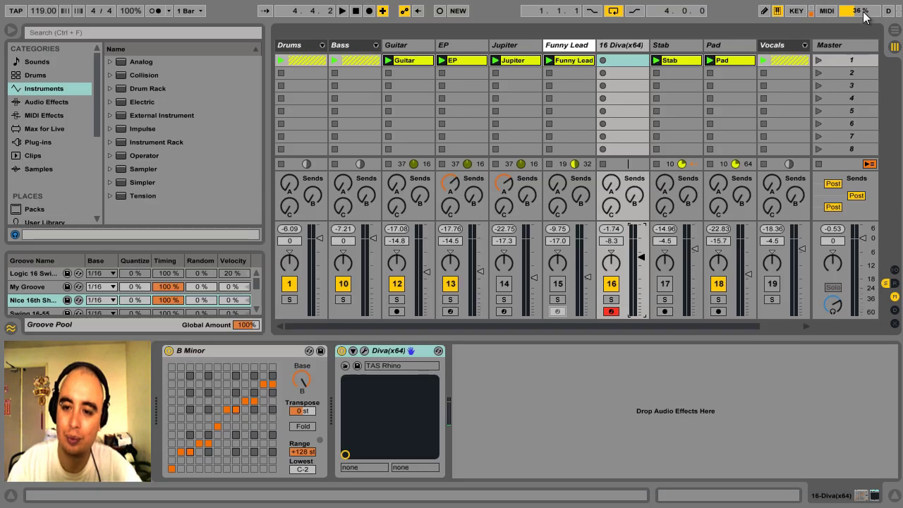
pyautogui.click(603, 62)
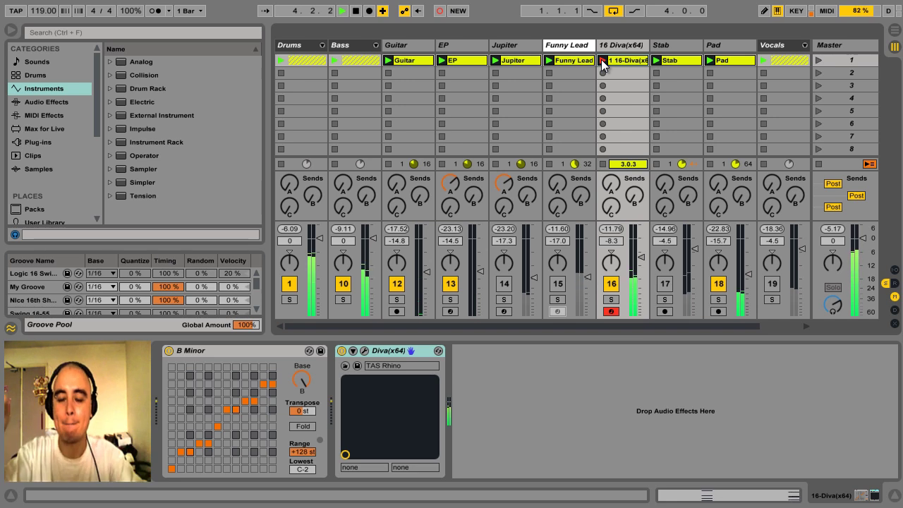
pyautogui.click(603, 62)
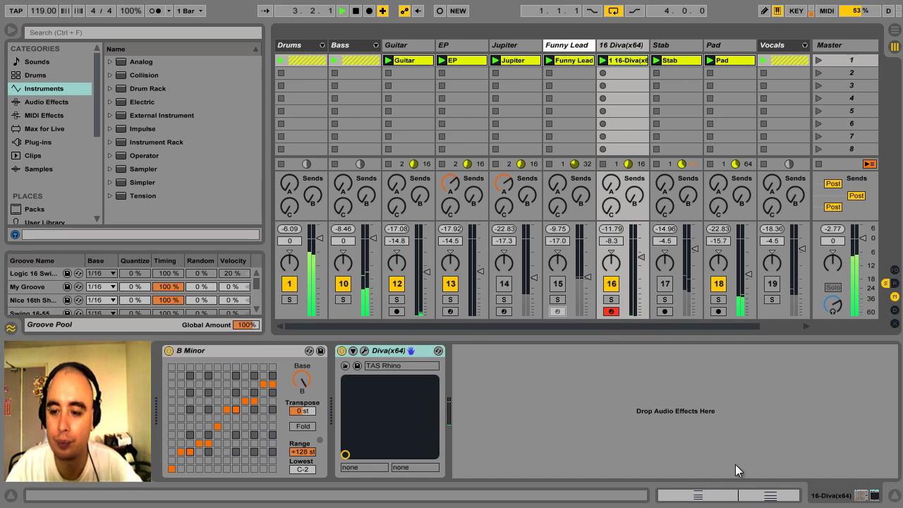
# - Examine the recorded Diva clip's chords in an enlarged note editor folded to the used pitches
pyautogui.click(716, 496)
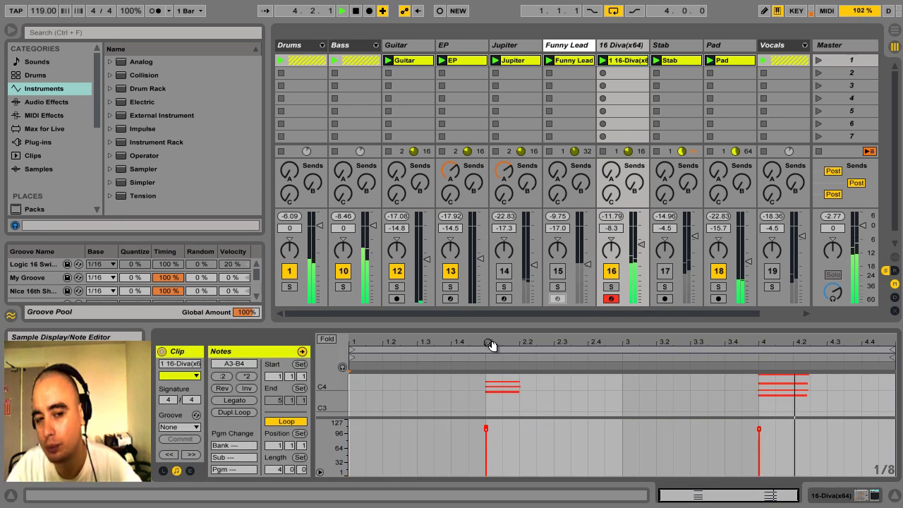
pyautogui.moveTo(509, 322); pyautogui.dragTo(519, 273)
pyautogui.moveTo(333, 371); pyautogui.dragTo(333, 369)
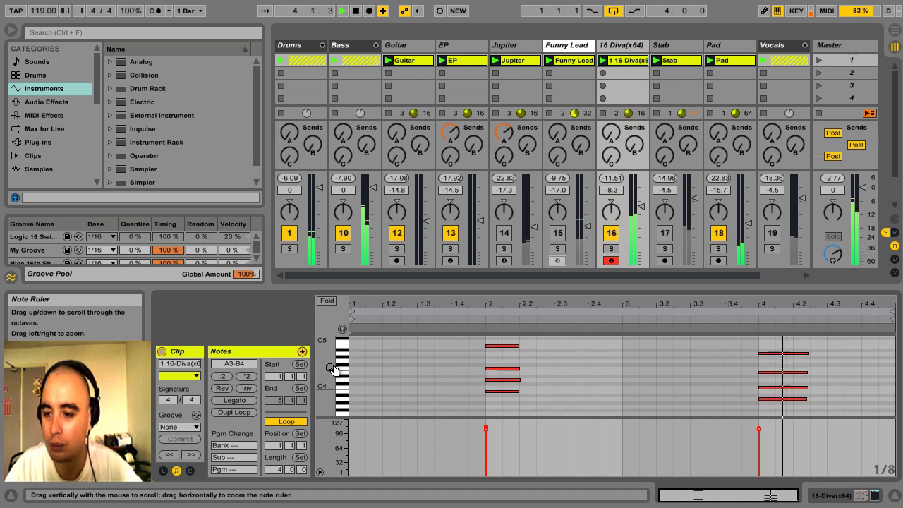
pyautogui.click(331, 304)
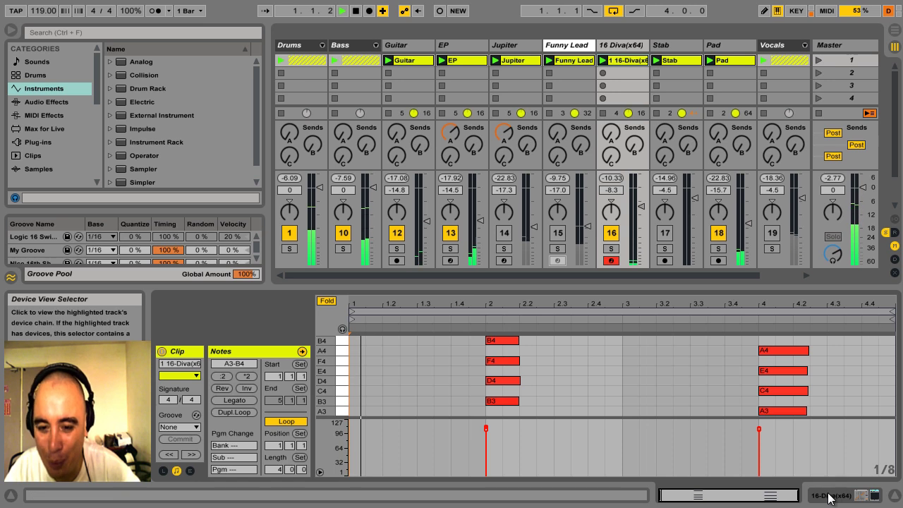
# - Stop playback and rename both the Diva track and its recorded clip as Big Chords
pyautogui.click(873, 495)
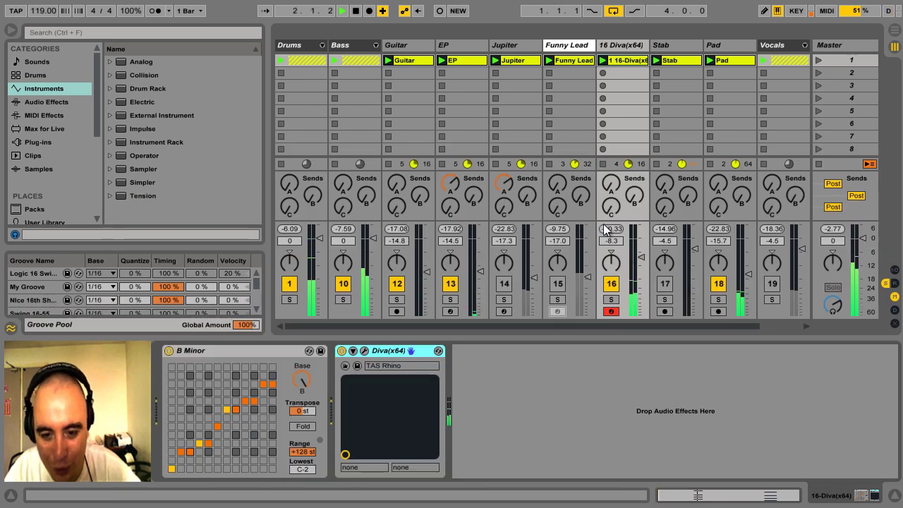
pyautogui.press('space')
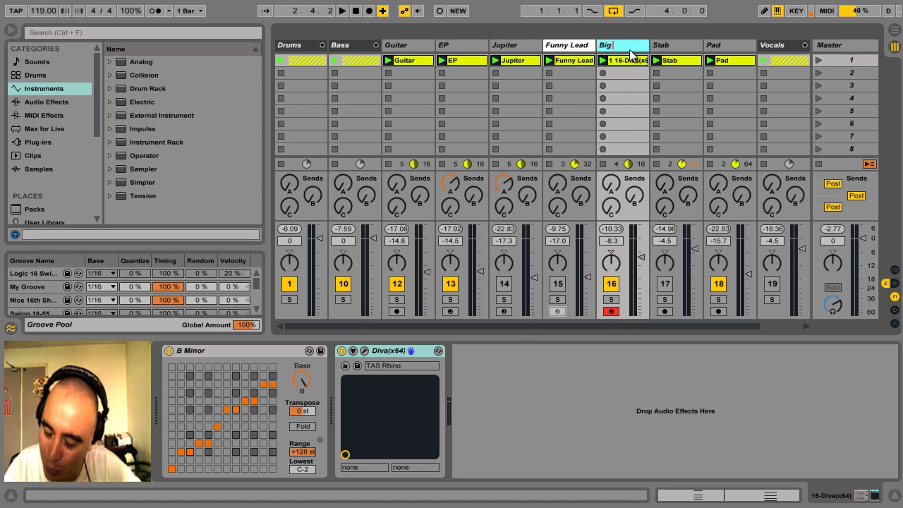
pyautogui.press('Return')
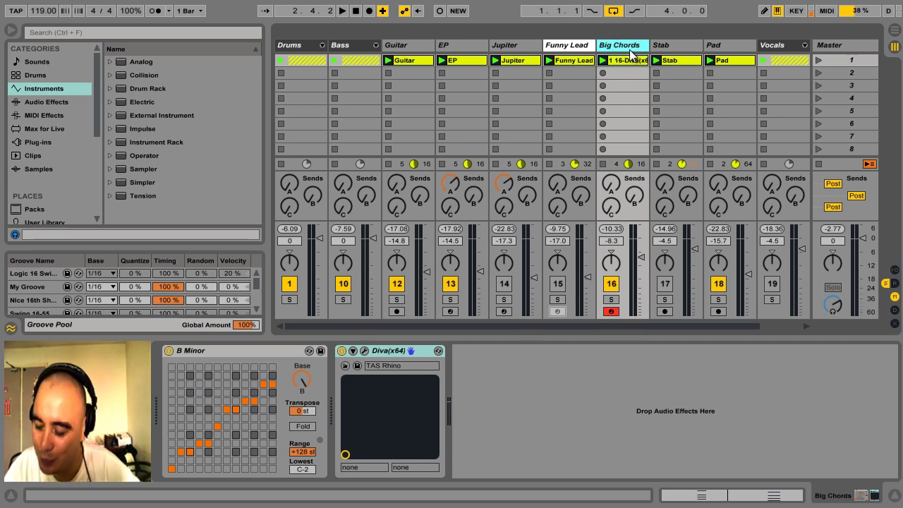
pyautogui.click(624, 61)
pyautogui.hotkey('ctrl', 'r')
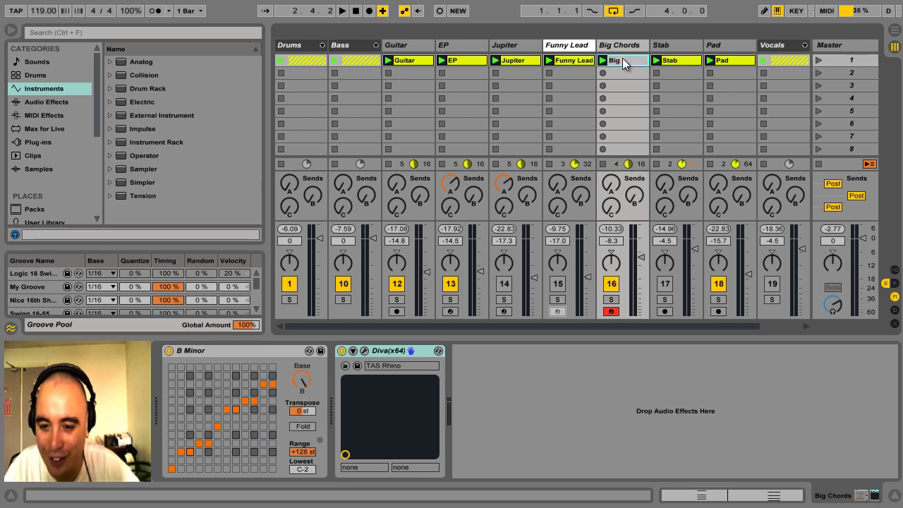
pyautogui.write('Big Chords')
pyautogui.press('Return')
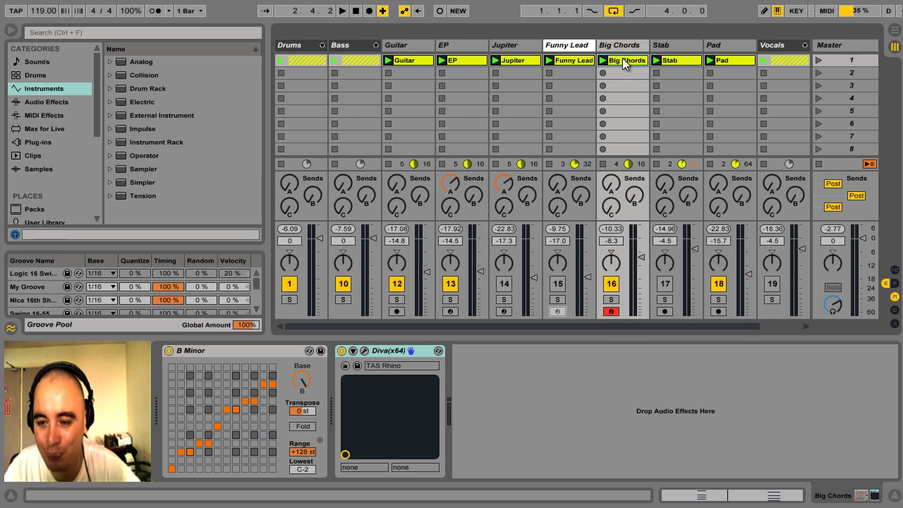
# - Try the divine accuracy in Diva on the Big Chords track, set Accuracy to draft, and close the plug-in window
pyautogui.click(366, 352)
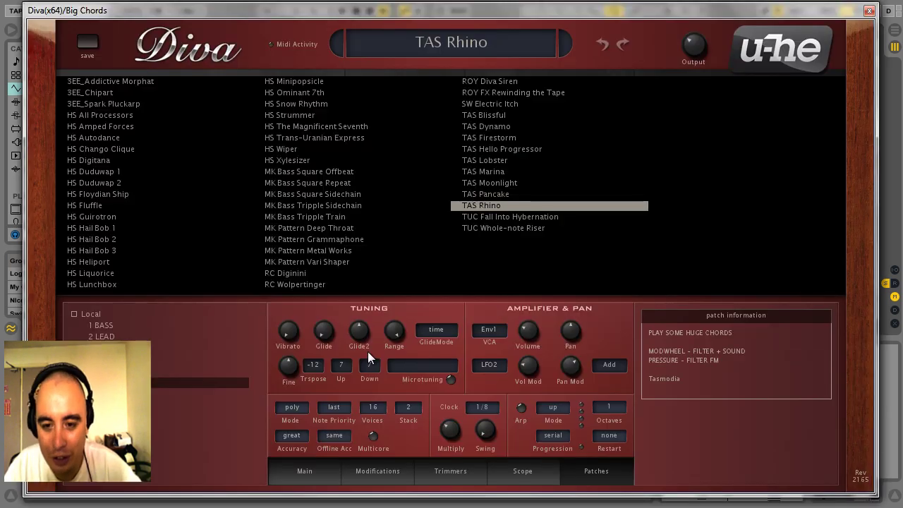
pyautogui.click(304, 435)
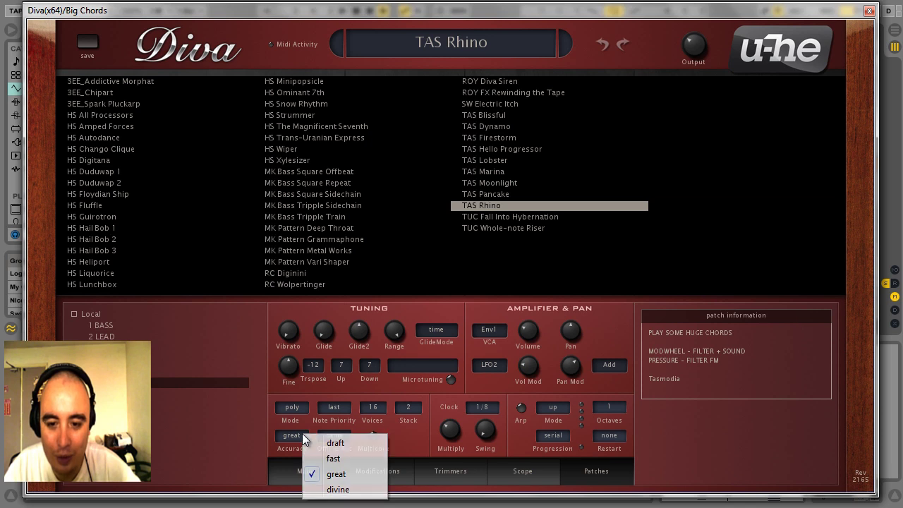
pyautogui.click(338, 489)
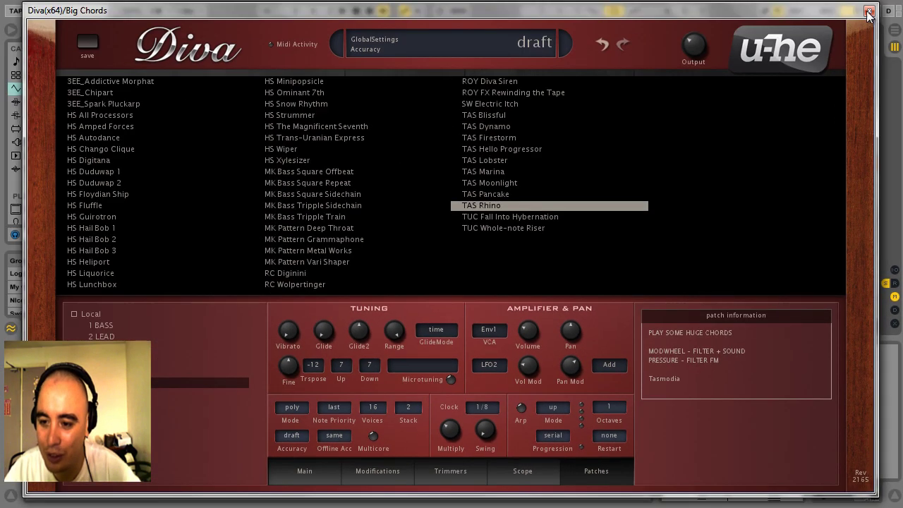
pyautogui.click(869, 11)
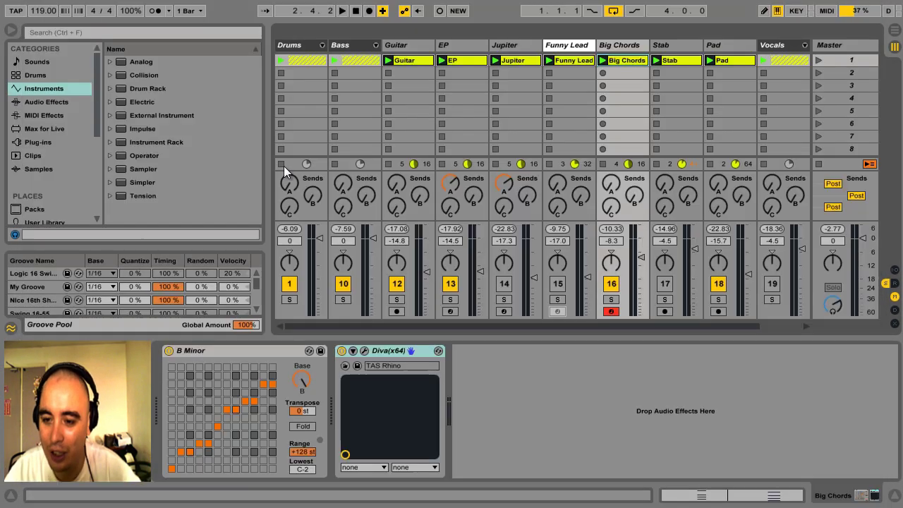
# - Insert the Max for Live device MIDI Ctrl before Diva on the Big Chords track, reset its controls, and start playback
pyautogui.click(56, 127)
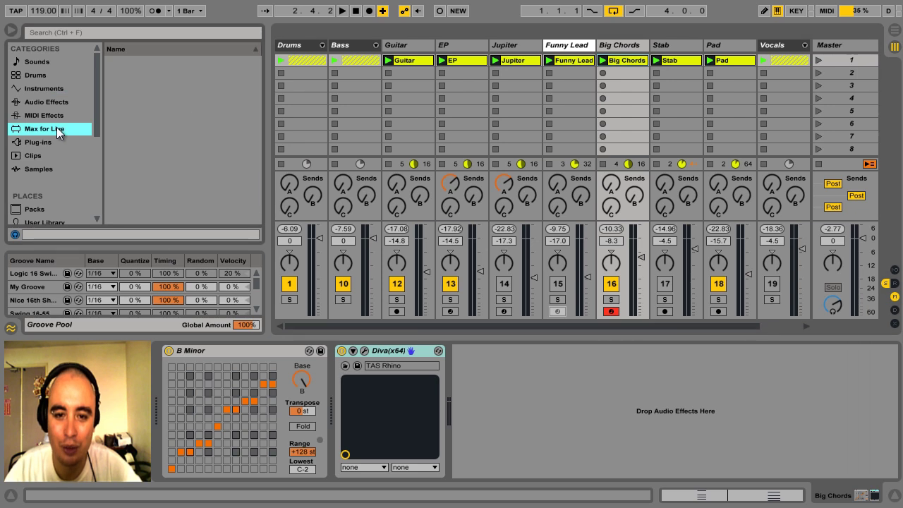
pyautogui.doubleClick(183, 97)
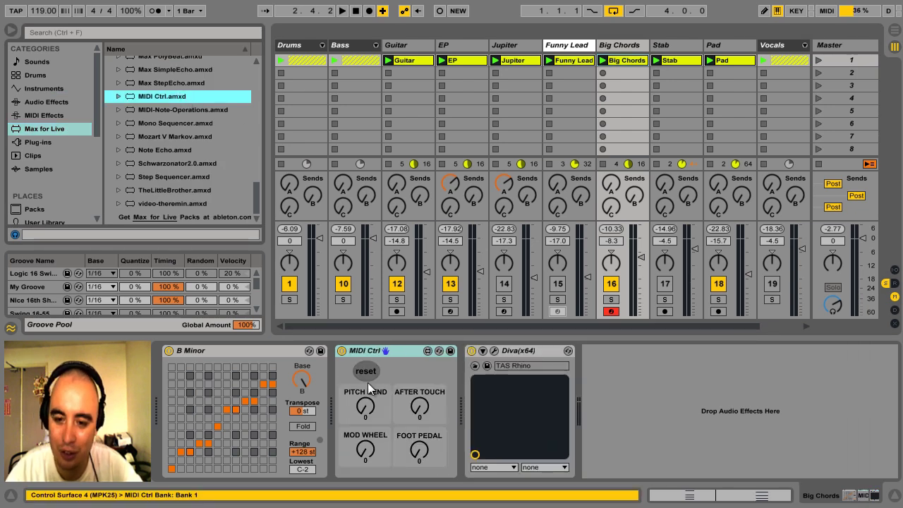
pyautogui.click(367, 378)
pyautogui.press('space')
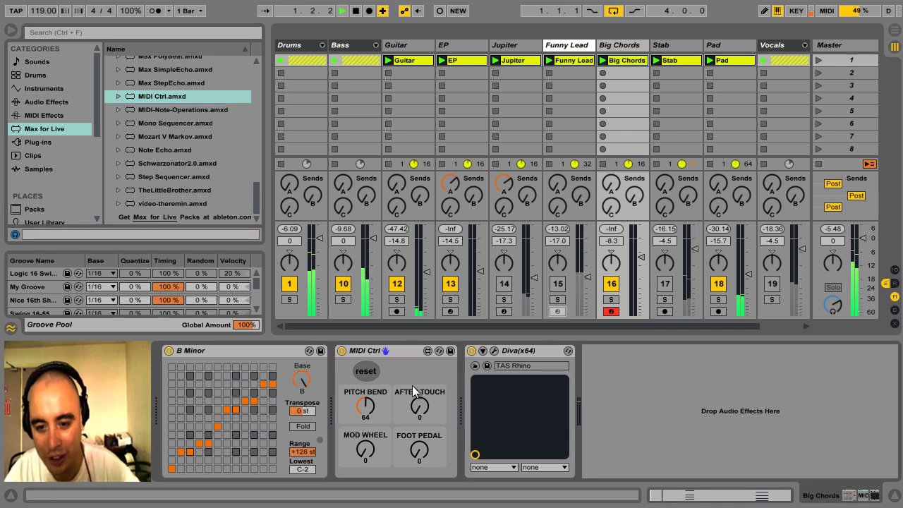
# - Try the mod wheel and aftertouch controls of MIDI Ctrl on the soloed Big Chords track
pyautogui.click(369, 437)
pyautogui.moveTo(370, 438); pyautogui.dragTo(381, 356)
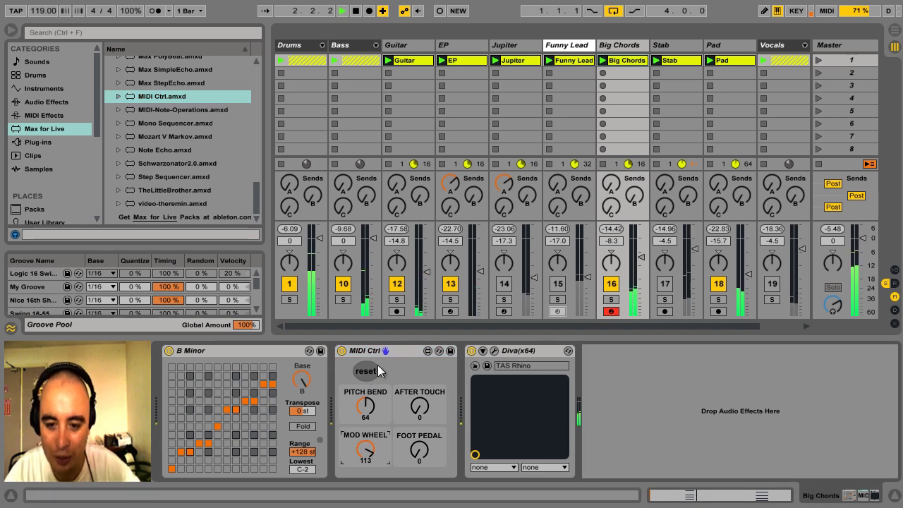
pyautogui.click(611, 299)
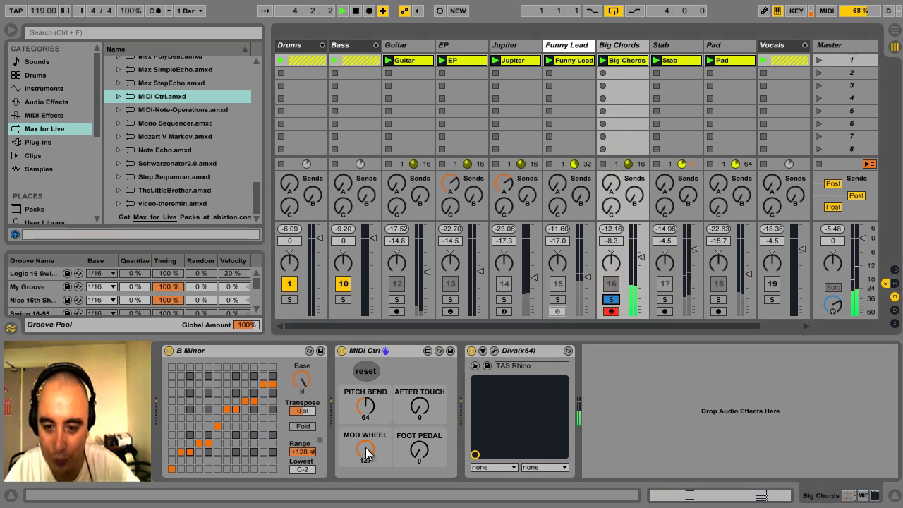
pyautogui.moveTo(366, 452); pyautogui.dragTo(369, 507)
pyautogui.moveTo(419, 407); pyautogui.dragTo(425, 374)
pyautogui.moveTo(430, 317); pyautogui.dragTo(430, 311)
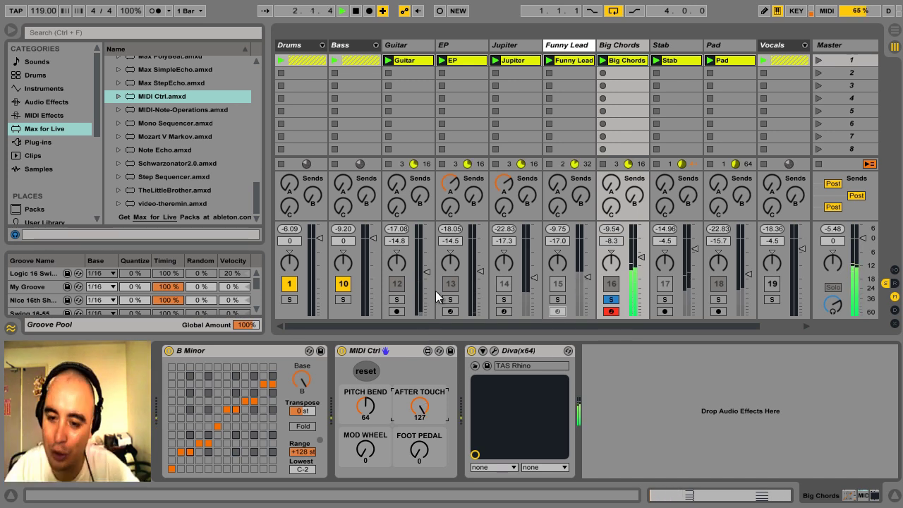
pyautogui.moveTo(434, 408); pyautogui.dragTo(435, 446)
pyautogui.moveTo(368, 456); pyautogui.dragTo(366, 382)
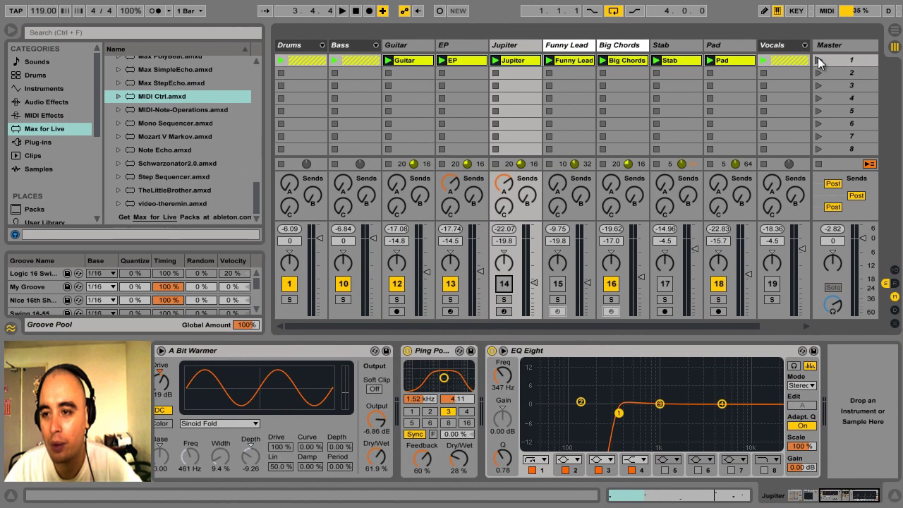
# - Play the first scene, mute Big Chords, and audition Funny Lead at a volume of -23.4 dB before muting it again
pyautogui.click(818, 60)
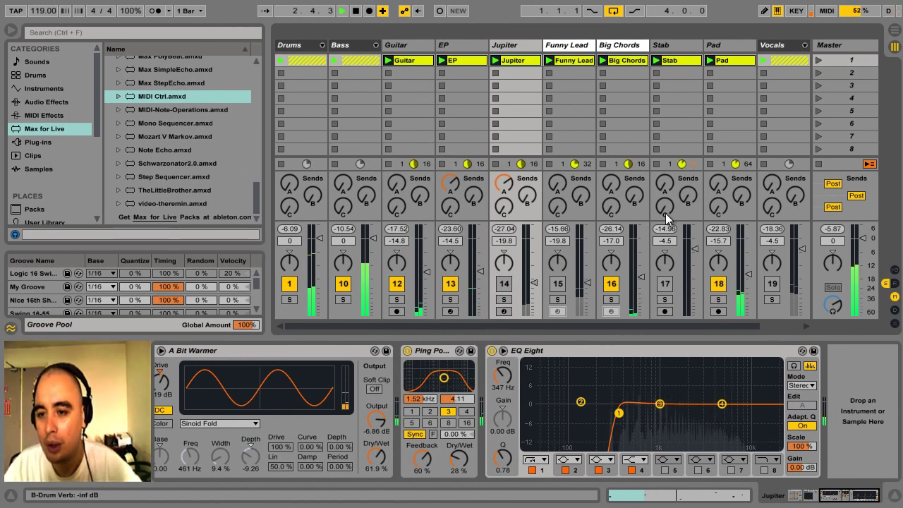
pyautogui.click(613, 285)
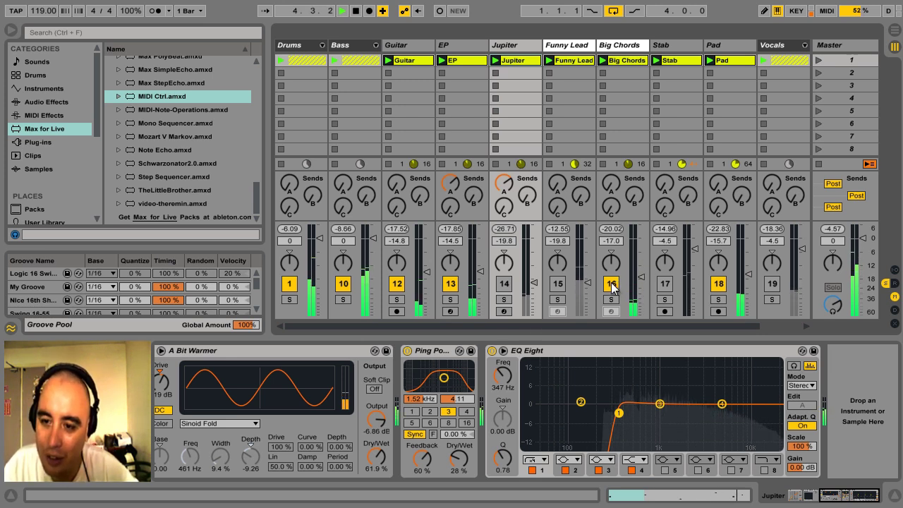
pyautogui.click(557, 284)
pyautogui.moveTo(588, 283); pyautogui.dragTo(591, 289)
pyautogui.click(557, 284)
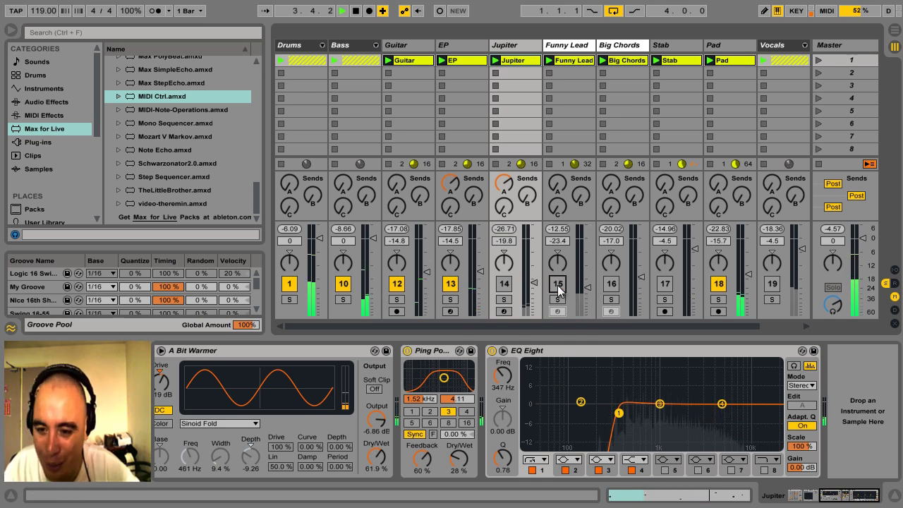
# - Audition the Jupiter track at a volume of -17.6 dB, stop playback, and mute the track
pyautogui.click(504, 283)
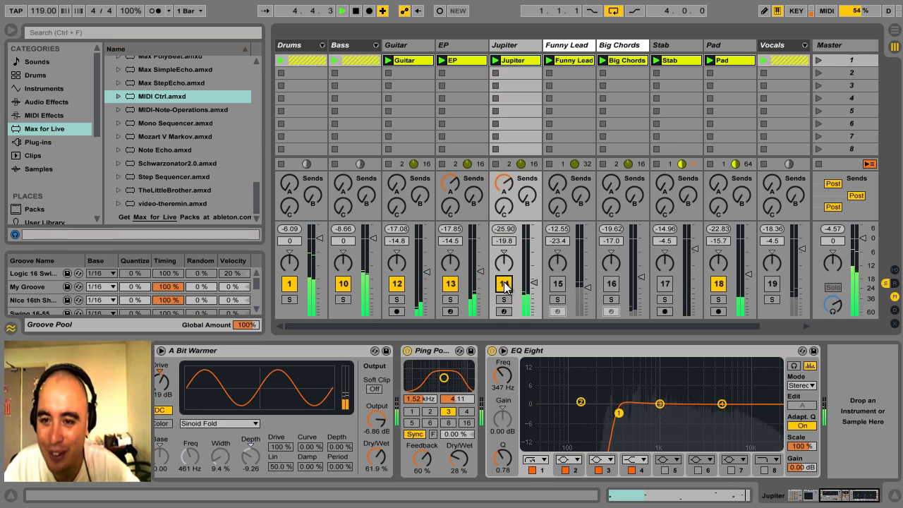
pyautogui.moveTo(533, 281); pyautogui.dragTo(539, 284)
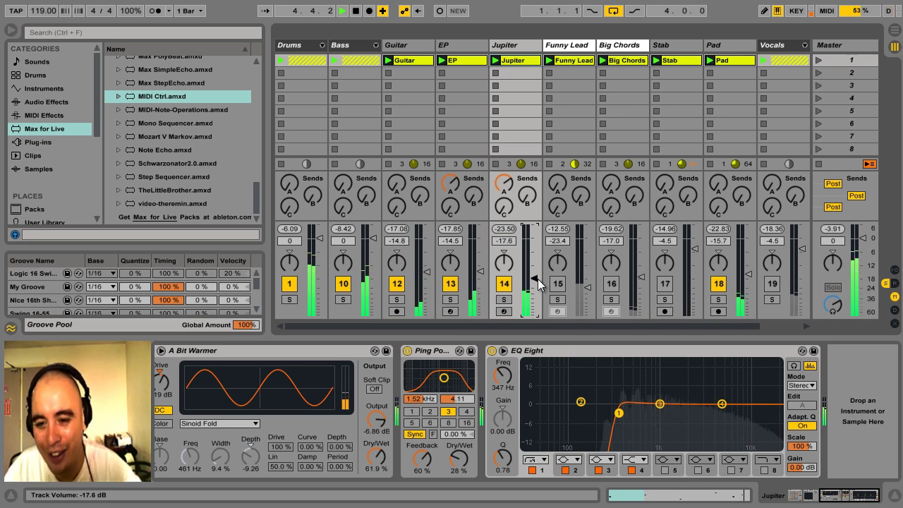
pyautogui.press('space')
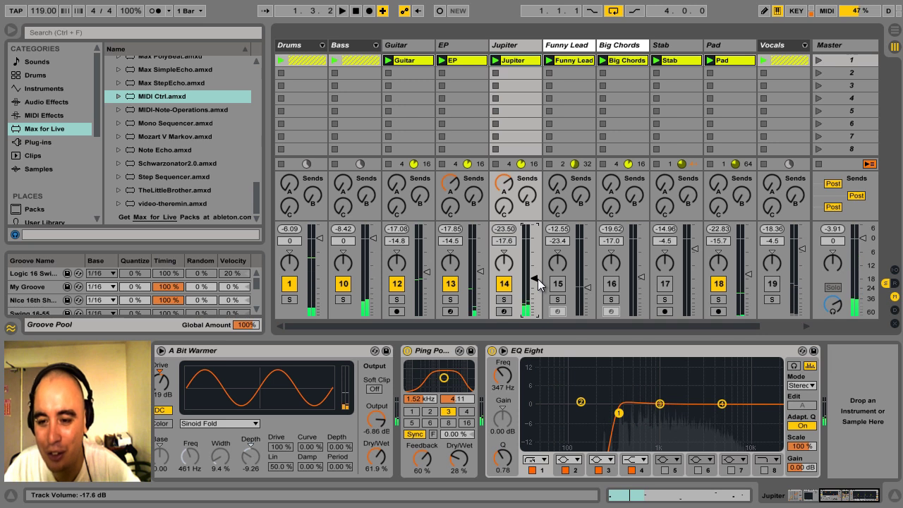
pyautogui.click(504, 284)
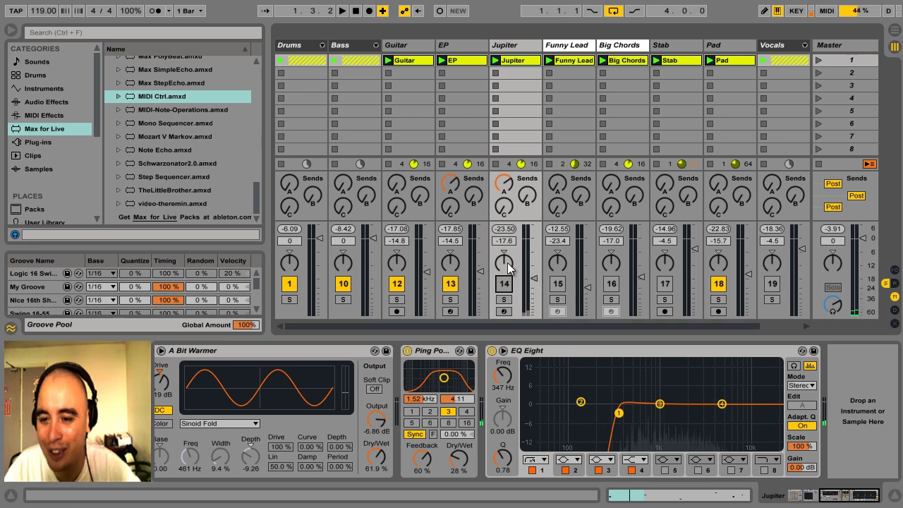
# - Save the current Live Set and delete the Jupiter and Funny Lead tracks
pyautogui.click(534, 48)
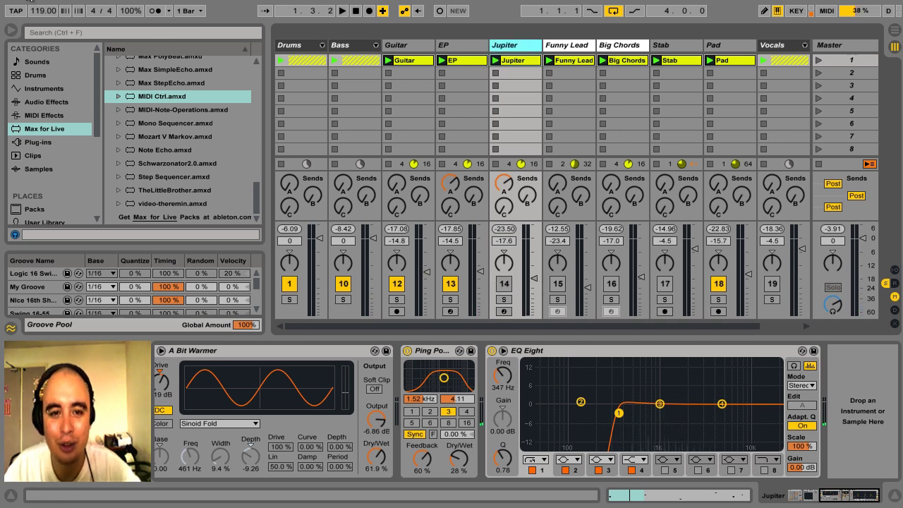
pyautogui.click(34, 3)
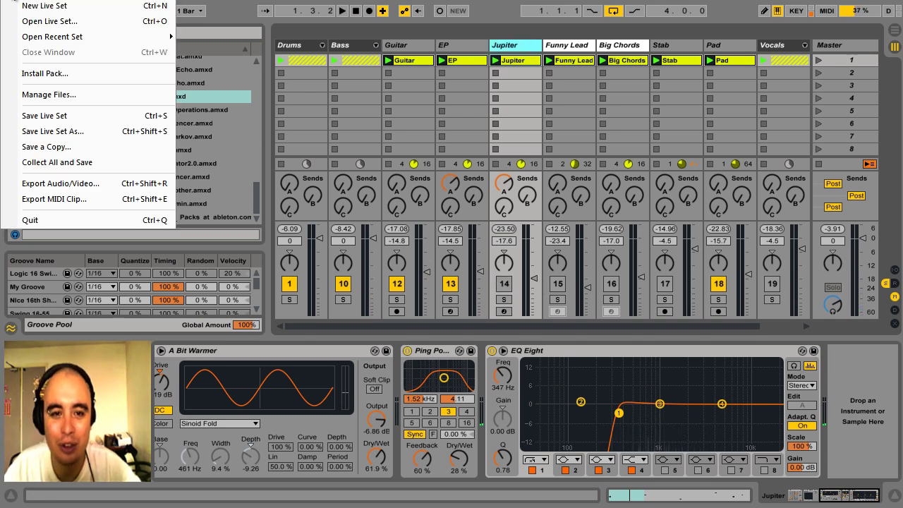
pyautogui.click(64, 115)
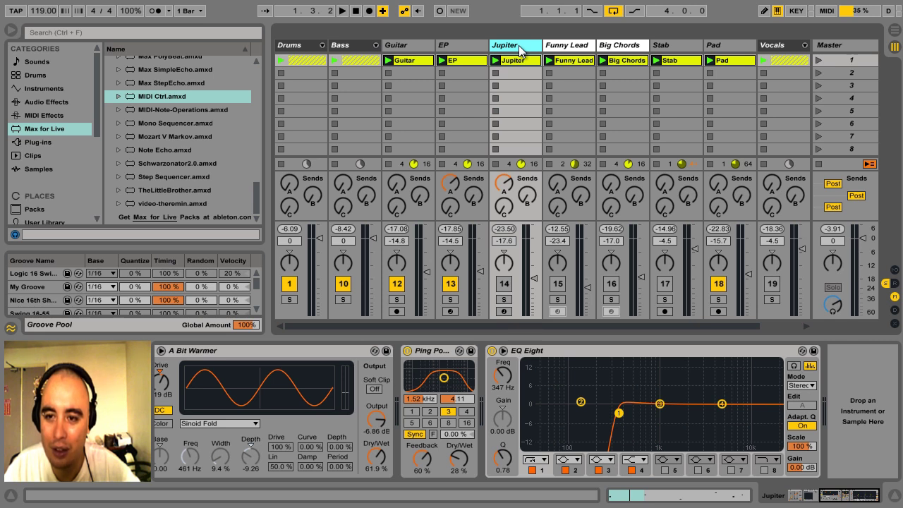
pyautogui.press('Delete')
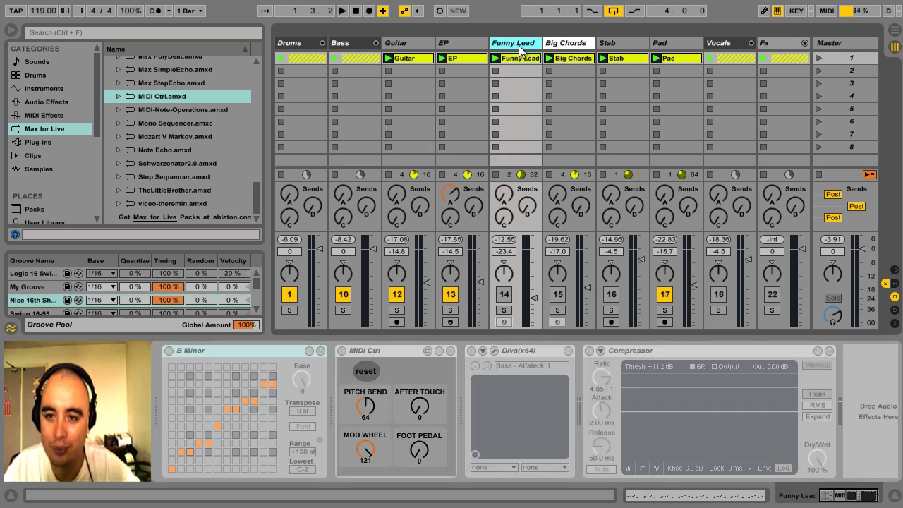
pyautogui.press('Delete')
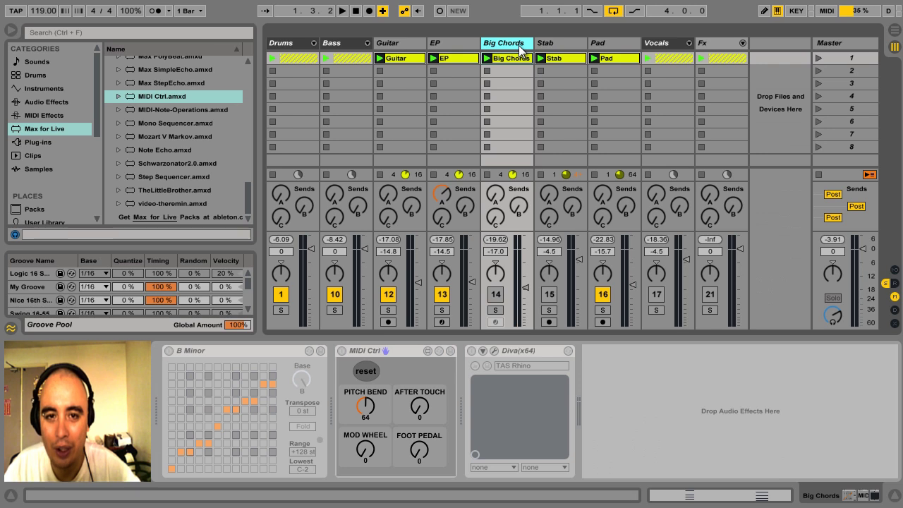
# - Save the reduced Live Set under the new name That Mood 2-2 in the That Mood2 Project folder
pyautogui.click(6, 3)
pyautogui.click(96, 129)
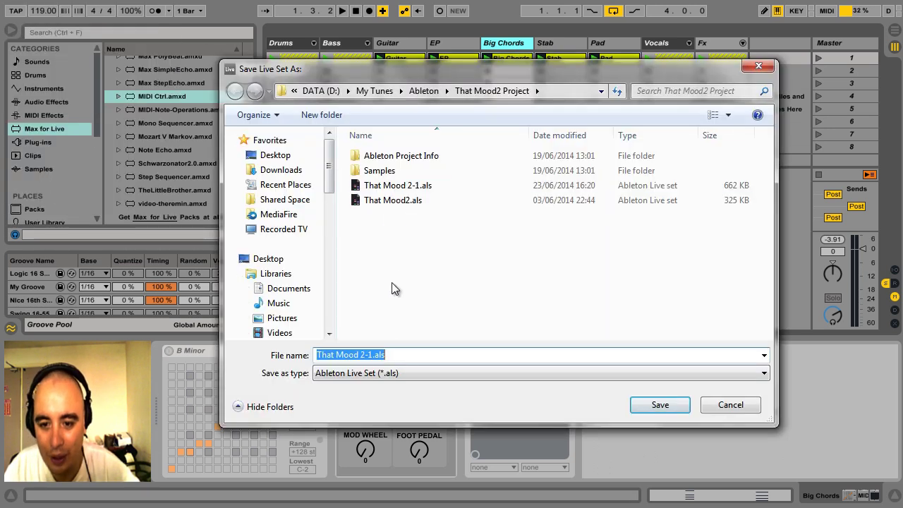
pyautogui.click(397, 355)
pyautogui.press('BackSpace')
pyautogui.press('BackSpace')
pyautogui.press('BackSpace')
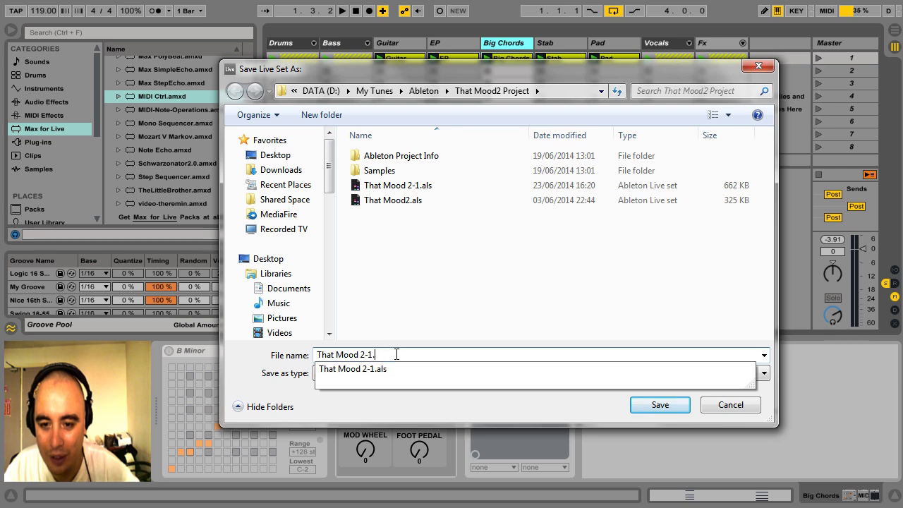
pyautogui.write('2')
pyautogui.press('Return')
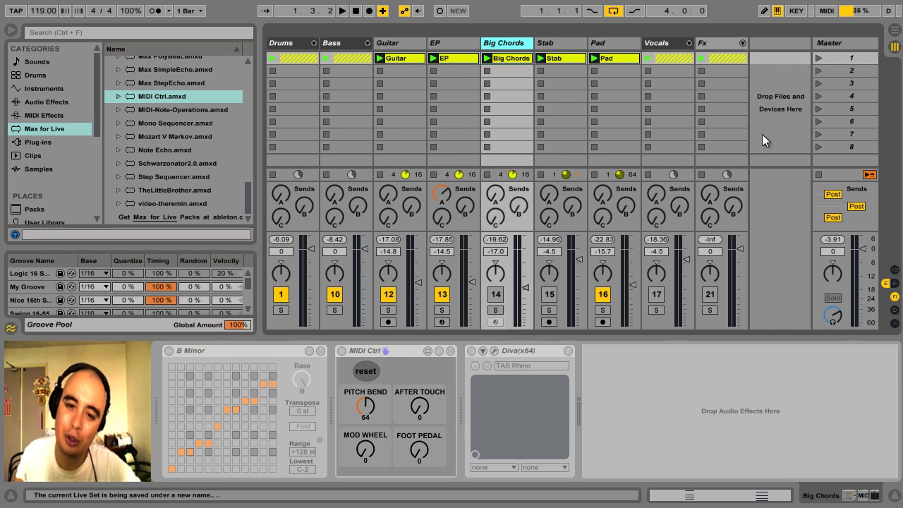
# - Play the first scene, find the Jupiter clip inside That Mood 2-1.als in the browser's Ableton folder, and stop playback
pyautogui.click(817, 57)
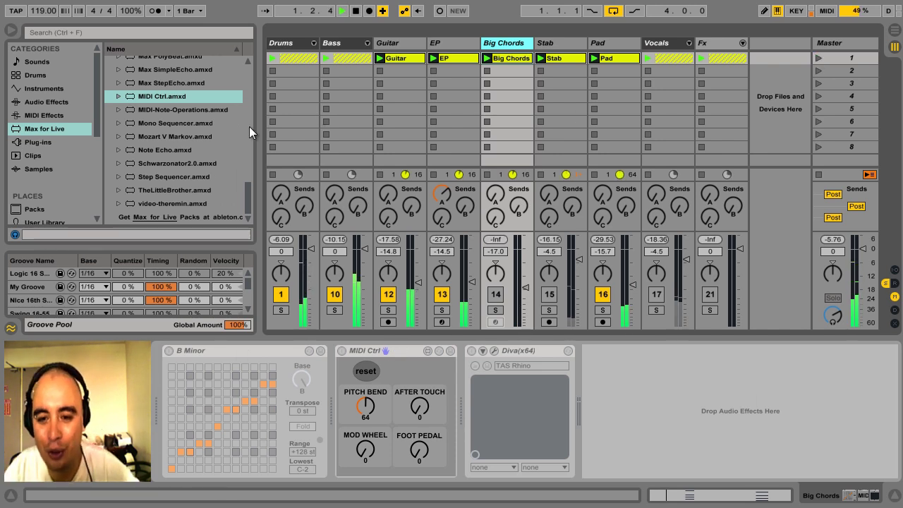
pyautogui.moveTo(96, 123); pyautogui.dragTo(91, 175)
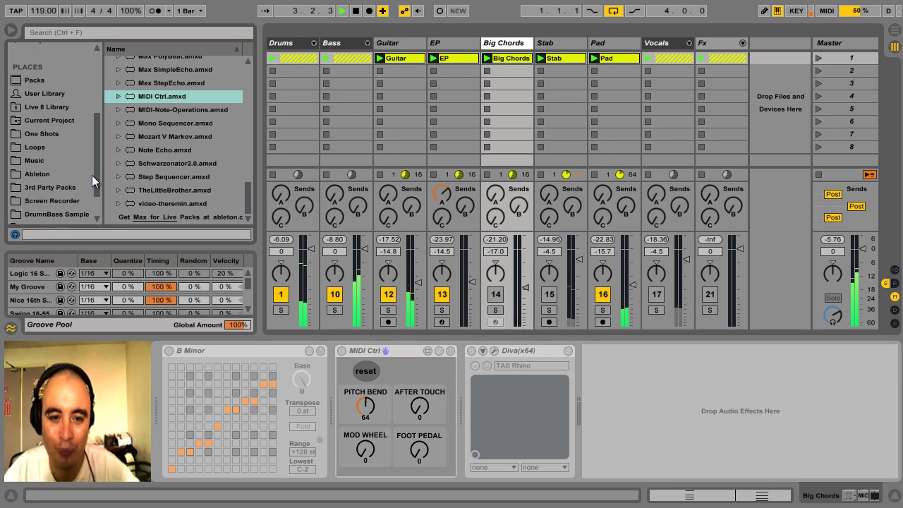
pyautogui.click(90, 175)
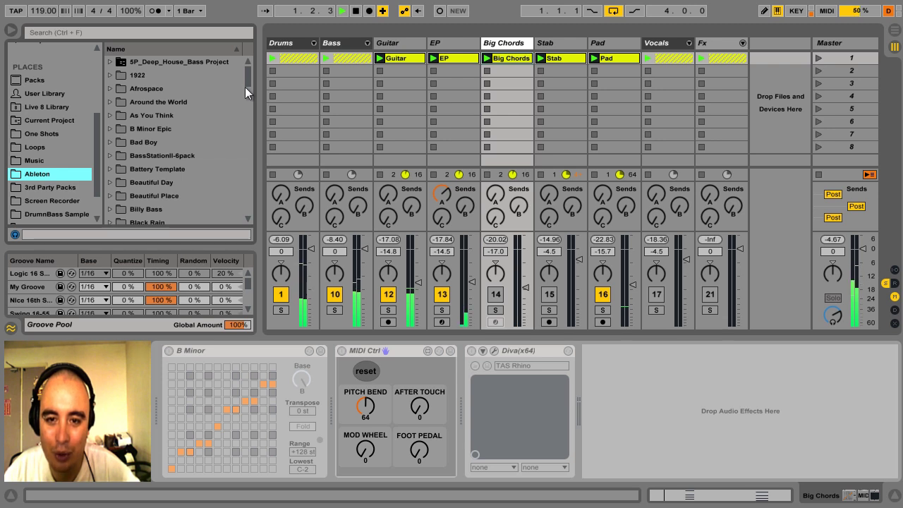
pyautogui.moveTo(246, 80); pyautogui.dragTo(244, 204)
pyautogui.click(111, 169)
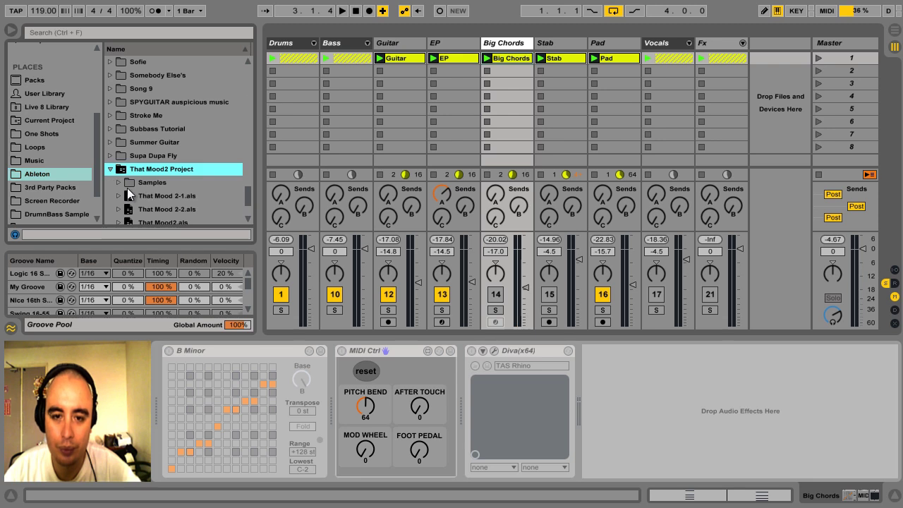
pyautogui.scroll(-1, 247, 196)
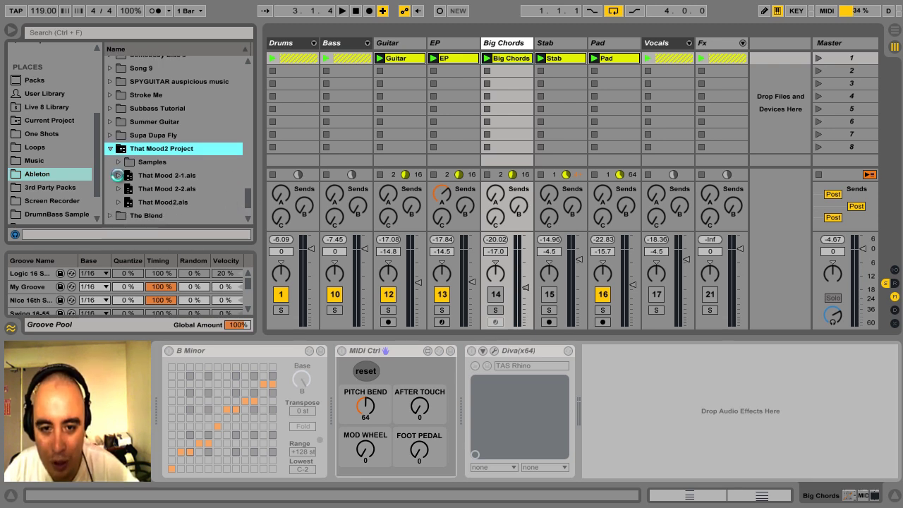
pyautogui.click(118, 175)
pyautogui.moveTo(246, 179); pyautogui.dragTo(246, 191)
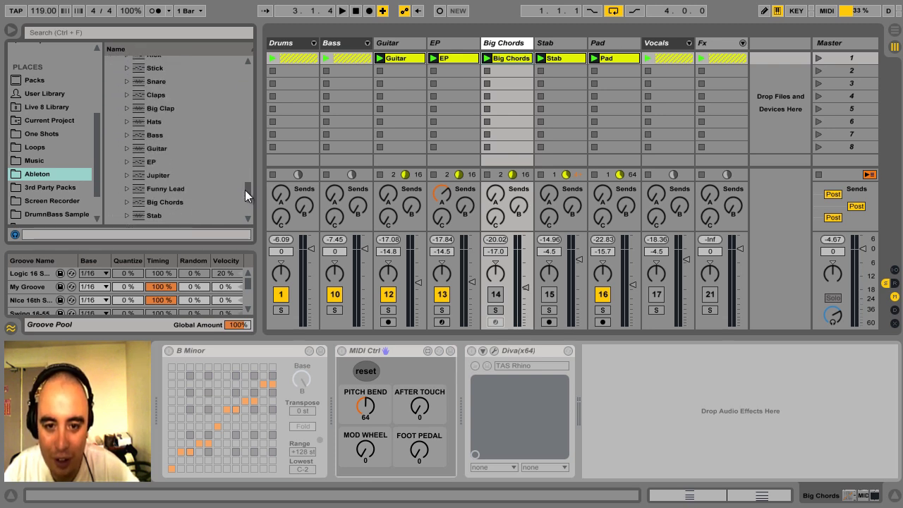
pyautogui.click(124, 176)
pyautogui.click(164, 188)
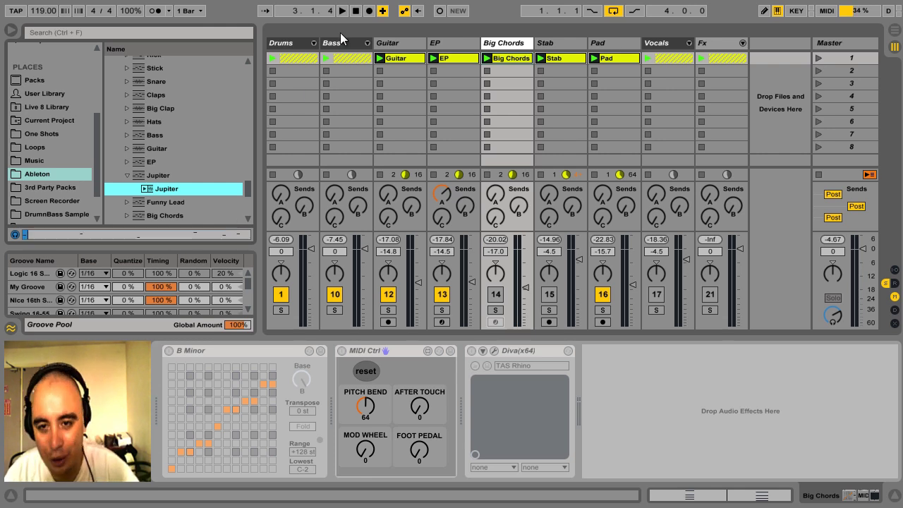
pyautogui.click(356, 10)
pyautogui.click(398, 83)
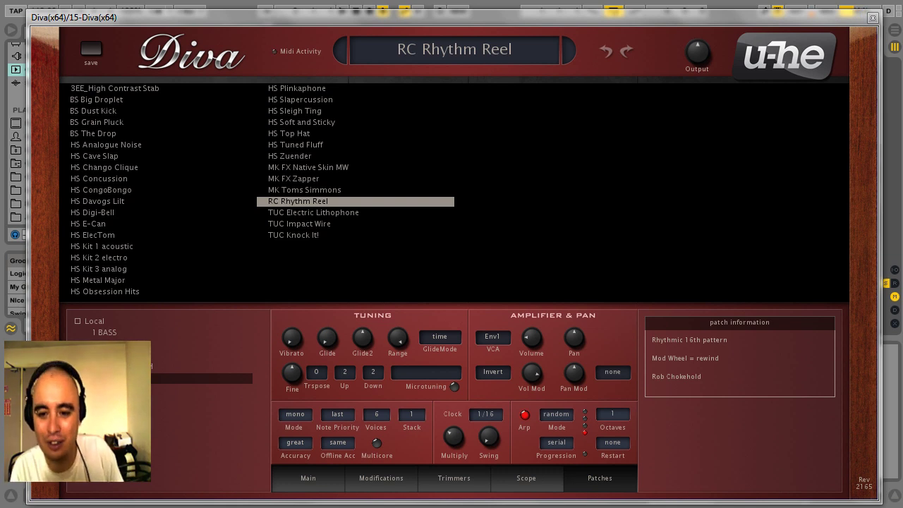
# - Close the Diva window showing the RC Rhythm Reel preset and record a clip in the first slot of track 15
pyautogui.moveTo(754, 21); pyautogui.dragTo(679, 17)
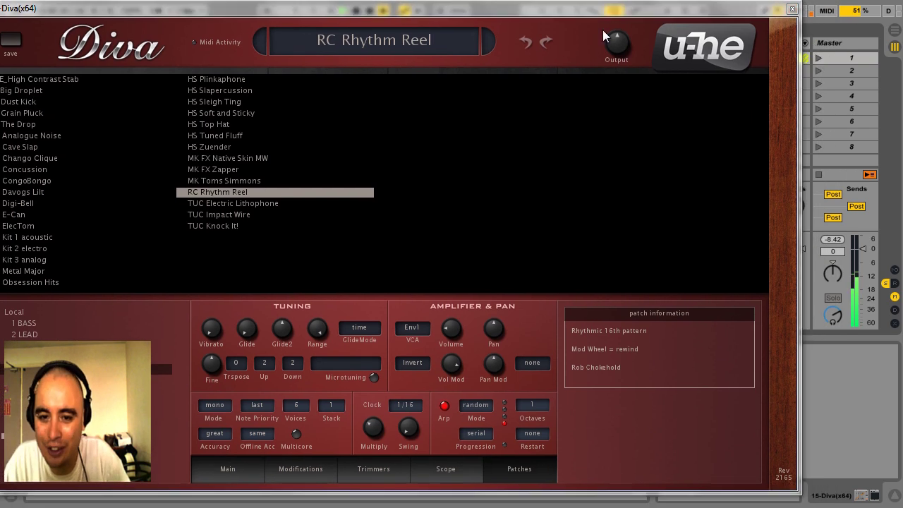
pyautogui.moveTo(618, 15); pyautogui.dragTo(669, 16)
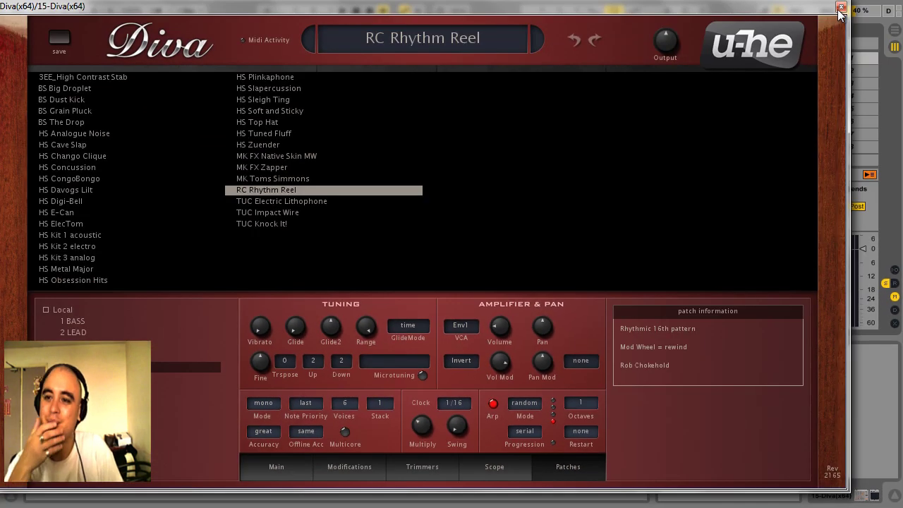
pyautogui.click(840, 7)
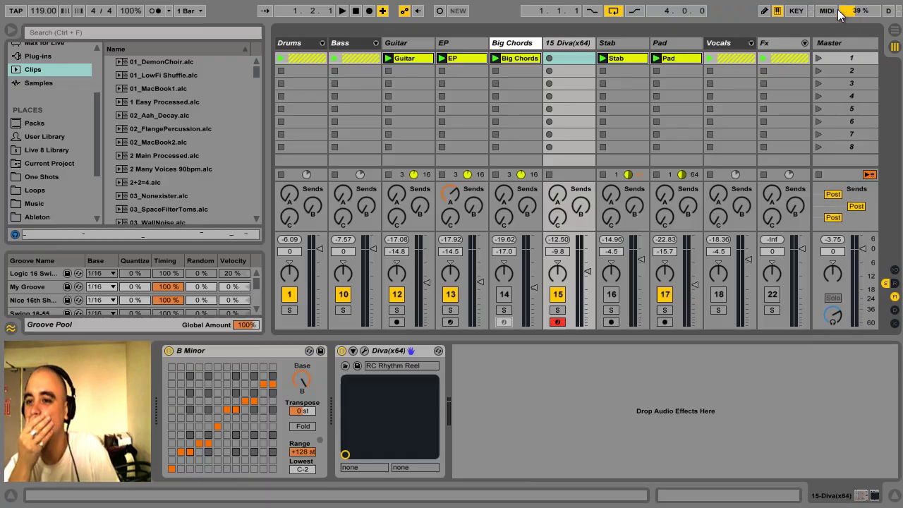
pyautogui.click(549, 60)
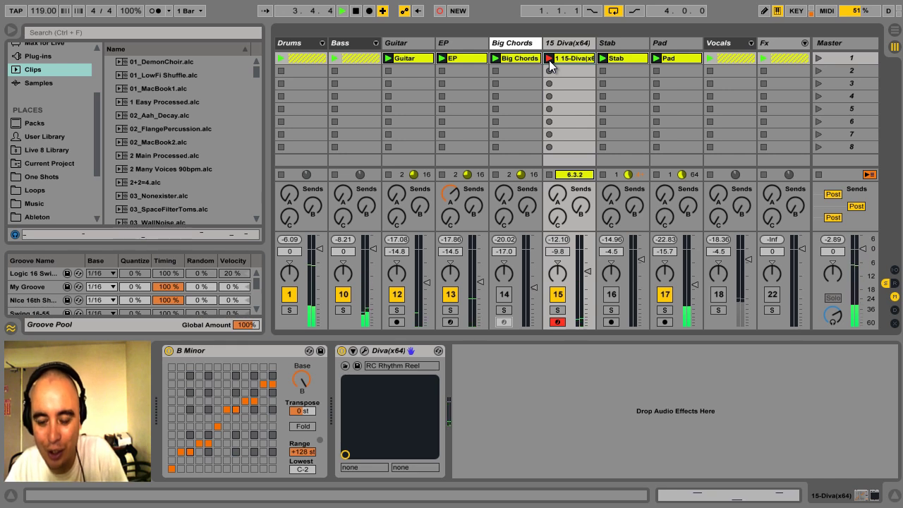
pyautogui.click(549, 60)
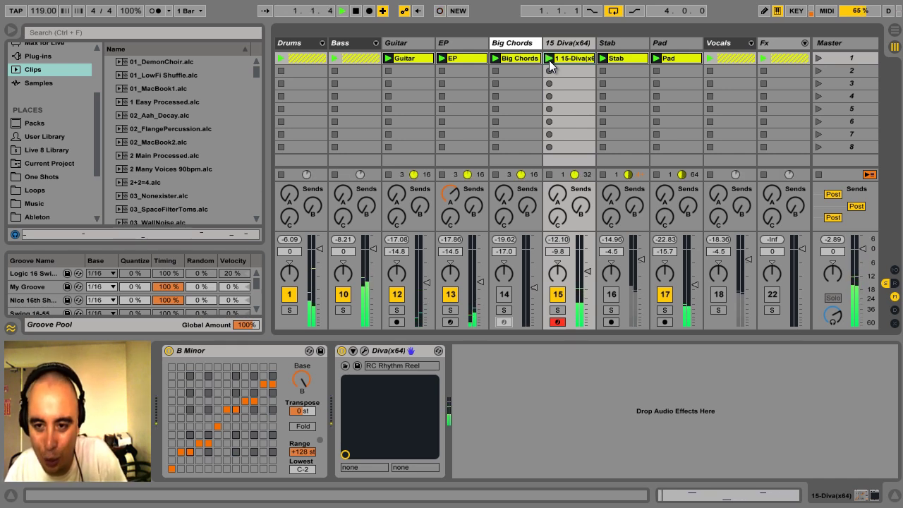
# - Open track 15's recorded clip, fold its note view, and loop four bars starting at position 1.2.1
pyautogui.click(741, 494)
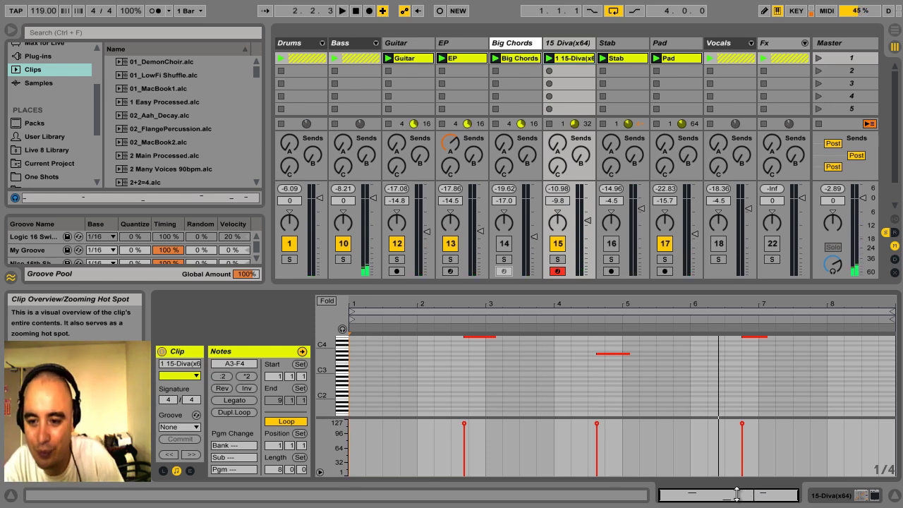
pyautogui.click(327, 301)
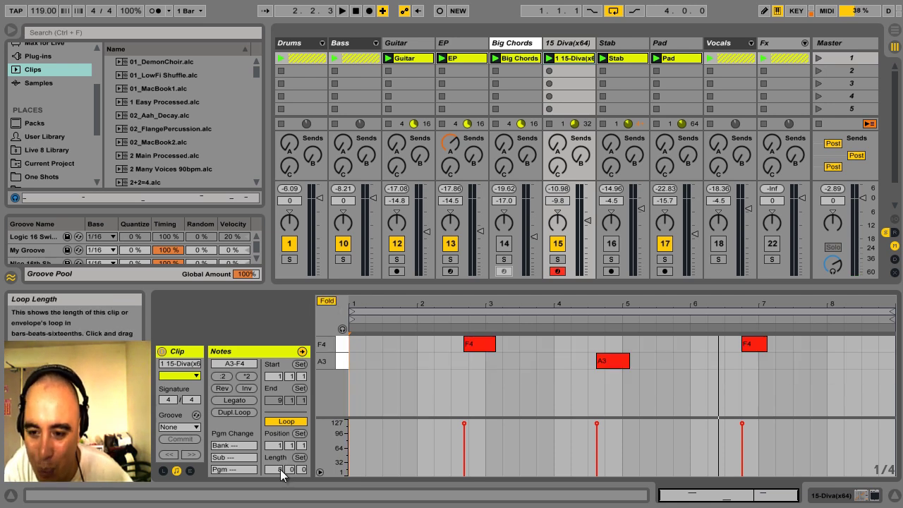
pyautogui.moveTo(280, 469); pyautogui.dragTo(280, 487)
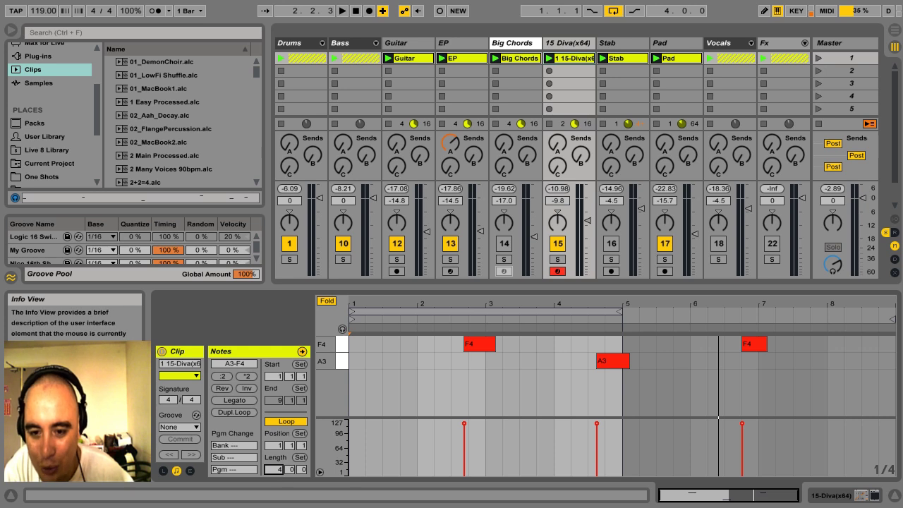
pyautogui.click(406, 311)
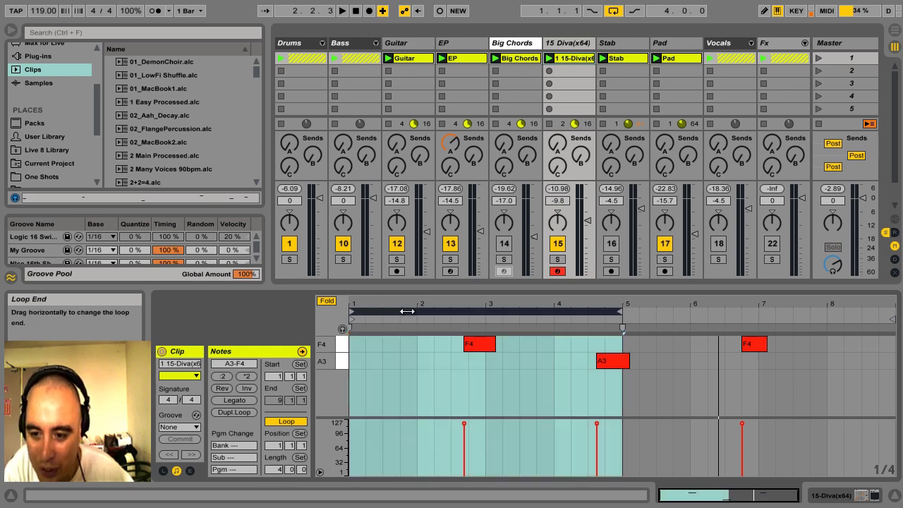
pyautogui.moveTo(406, 312); pyautogui.dragTo(423, 313)
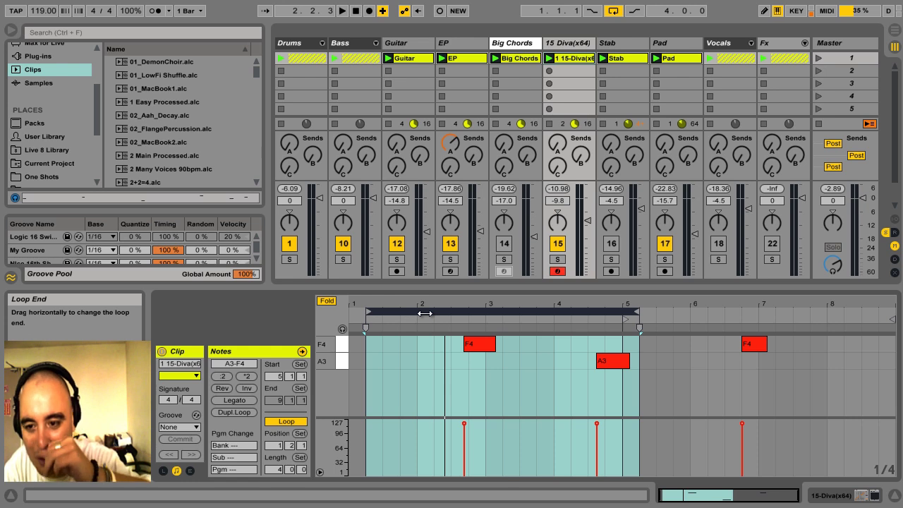
# - Play the looped clip with the other tracks and lower track 15's volume to -11.0 dB
pyautogui.press('space')
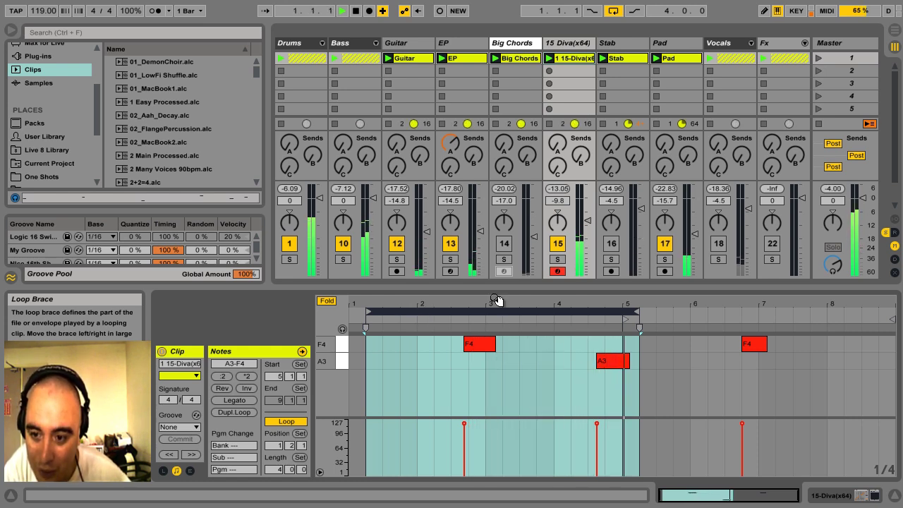
pyautogui.moveTo(587, 218); pyautogui.dragTo(587, 227)
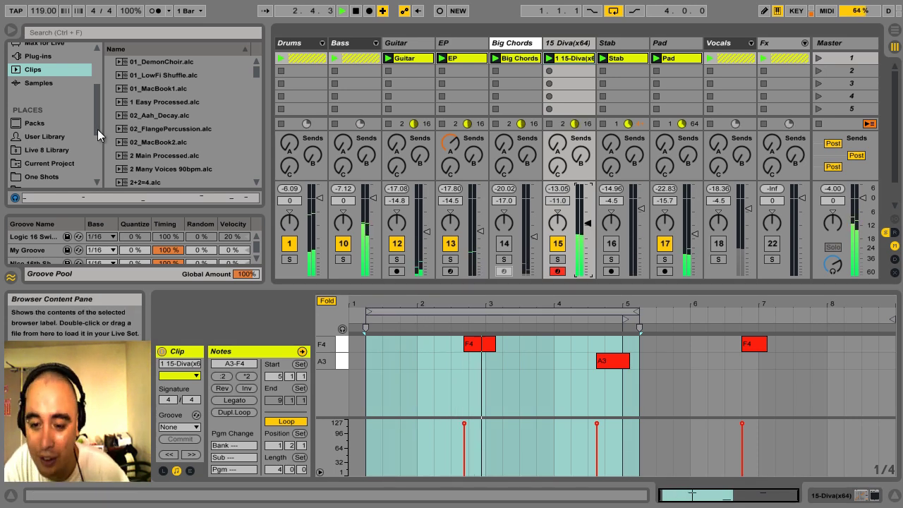
pyautogui.scroll(2, 98, 97)
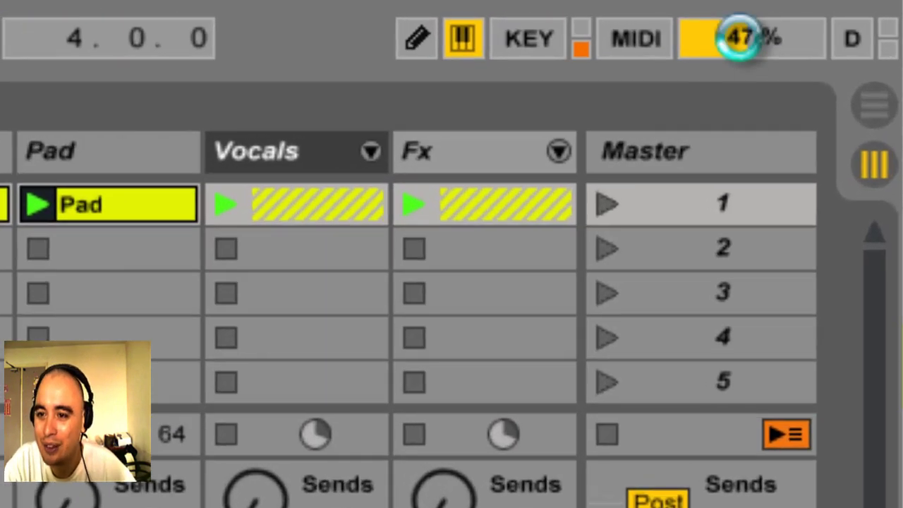
pyautogui.click(739, 37)
pyautogui.click(740, 39)
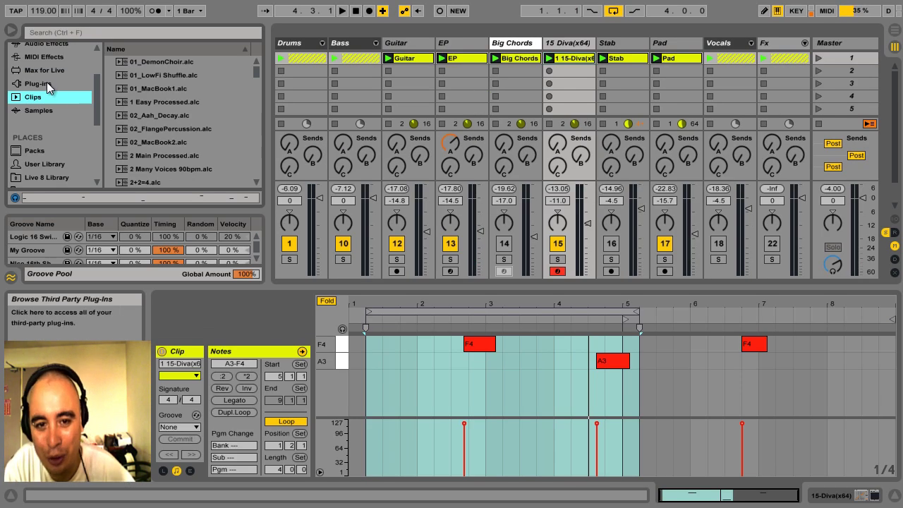
# - Insert the Max for Live device MIDI Ctrl.amxd before Diva on track 15 and reset its controls
pyautogui.click(44, 69)
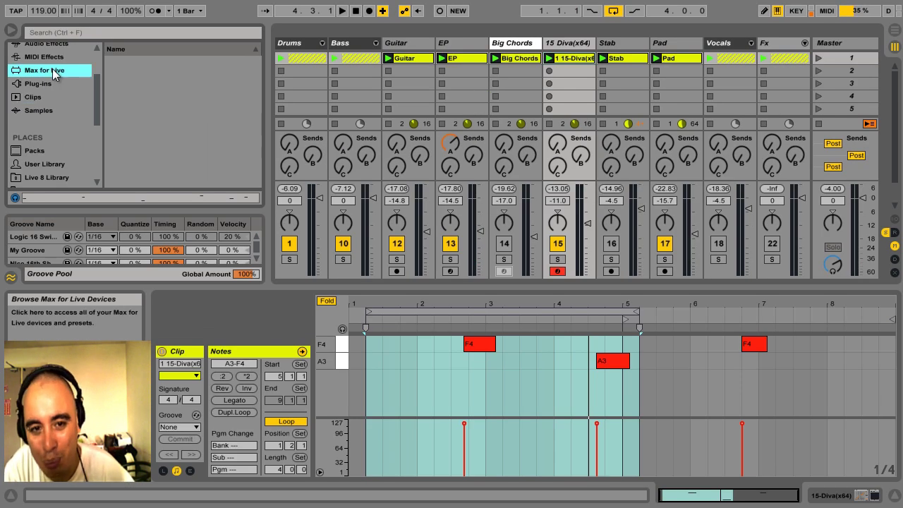
pyautogui.click(829, 496)
pyautogui.moveTo(144, 96); pyautogui.dragTo(345, 387)
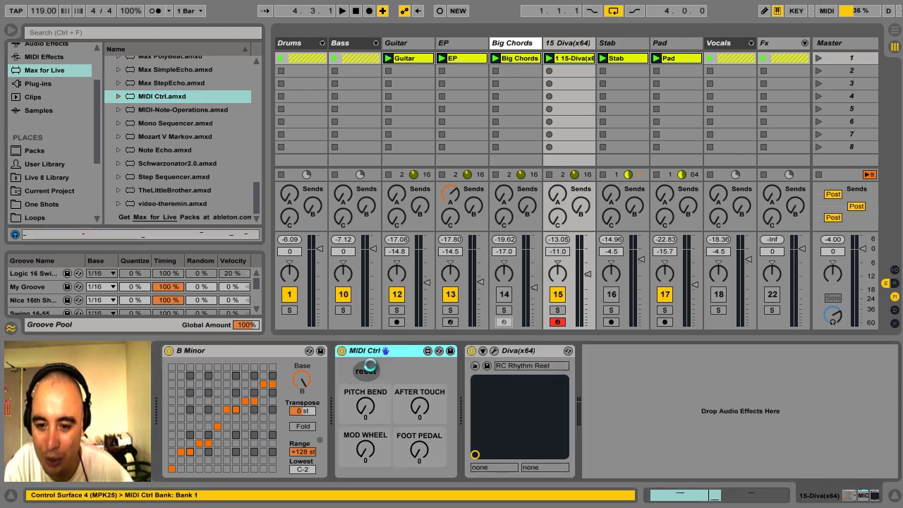
pyautogui.click(368, 371)
# - Play the tracks and audition the Mod Wheel control of MIDI Ctrl on track 15, leaving it at 0
pyautogui.press('space')
pyautogui.moveTo(371, 444)
pyautogui.mouseDown()
pyautogui.moveTo(386, 374)
pyautogui.moveTo(381, 456)
pyautogui.mouseUp()
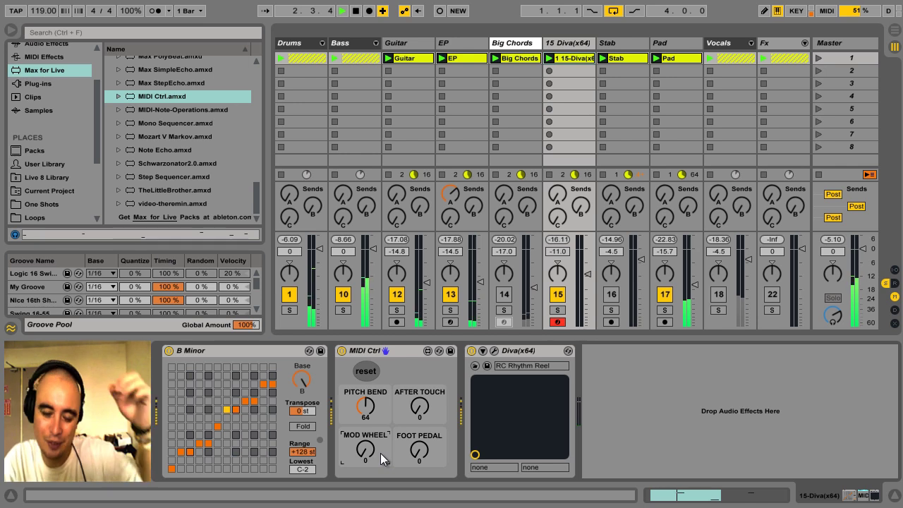
pyautogui.moveTo(381, 453); pyautogui.dragTo(361, 487)
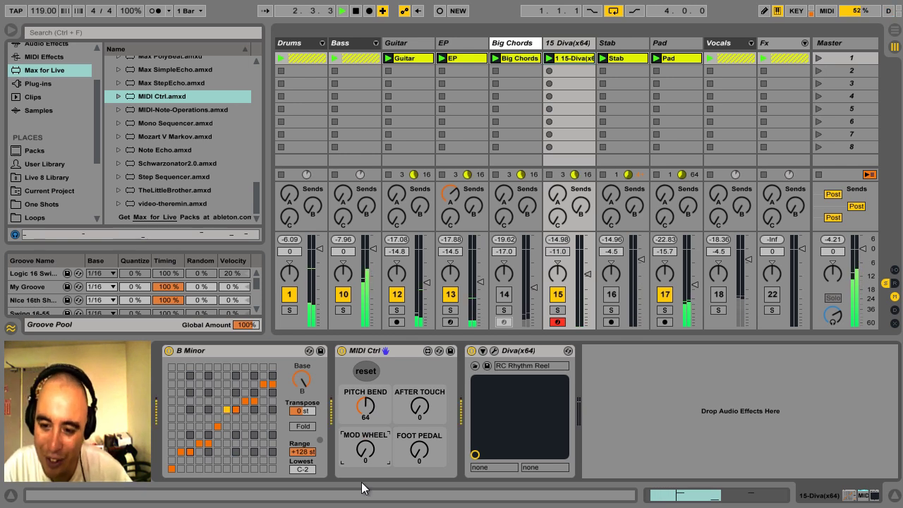
# - Show the track 15 clip's Mod Wheel envelope and raise it between 4.1.1 and 5.2.1, over the A3 note
pyautogui.click(692, 499)
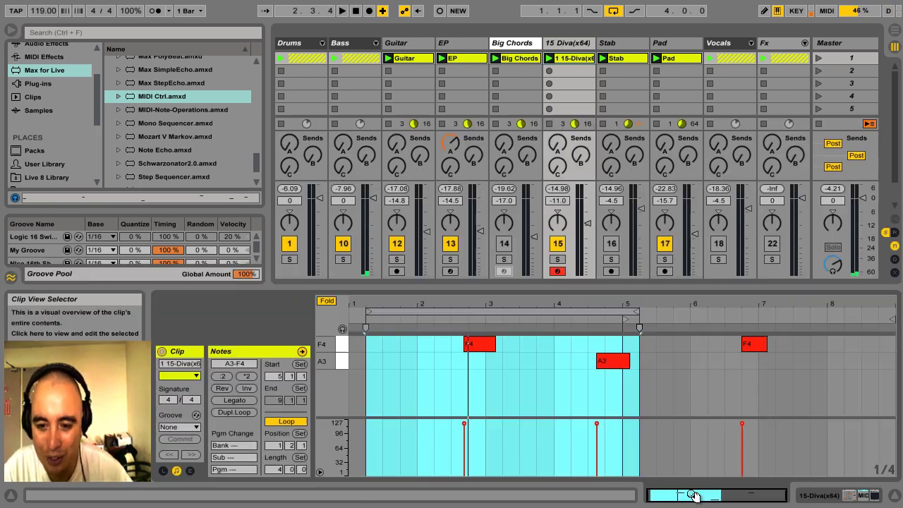
pyautogui.click(190, 471)
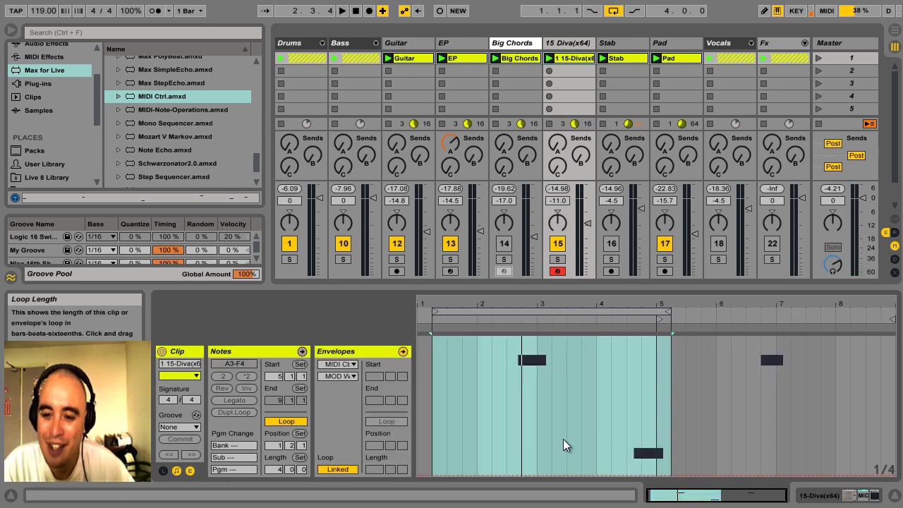
pyautogui.moveTo(598, 439); pyautogui.dragTo(668, 440)
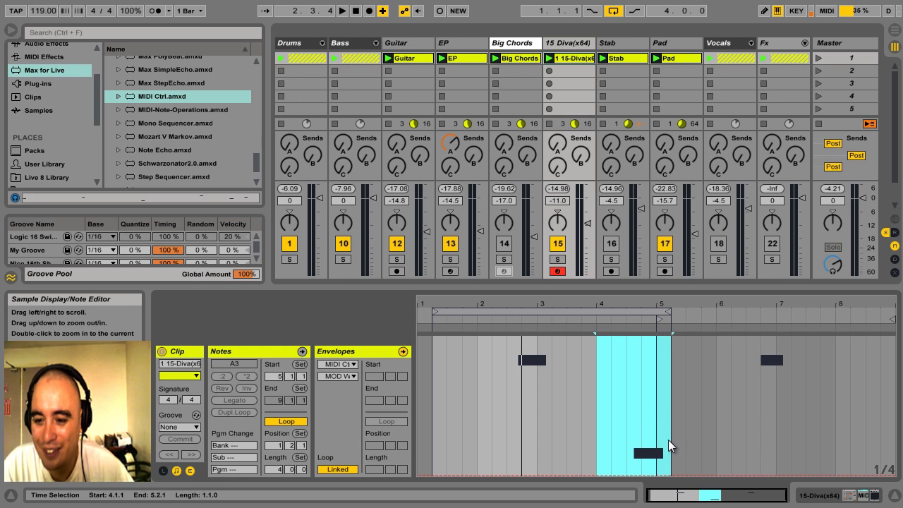
pyautogui.moveTo(659, 475); pyautogui.dragTo(659, 445)
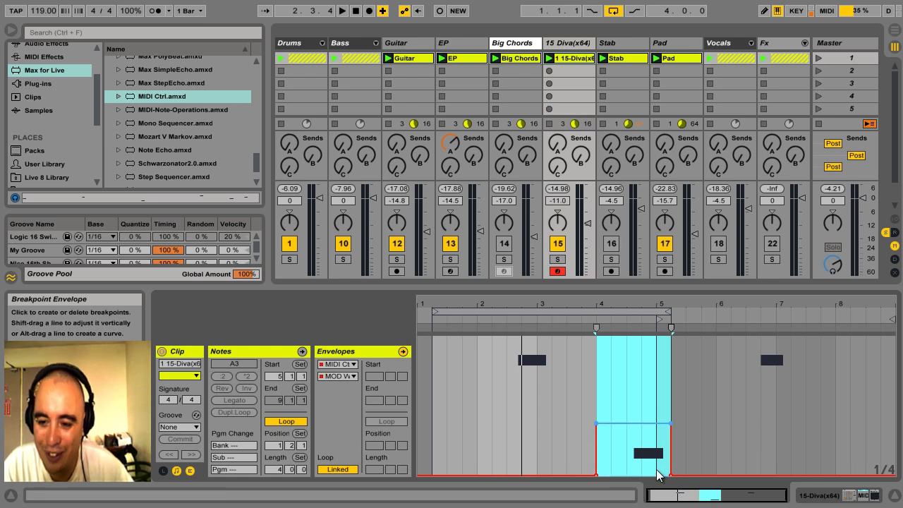
# - Fine-tune the raised Mod Wheel envelope section to a little under half height during playback, and hide the clip's Envelopes box
pyautogui.press('space')
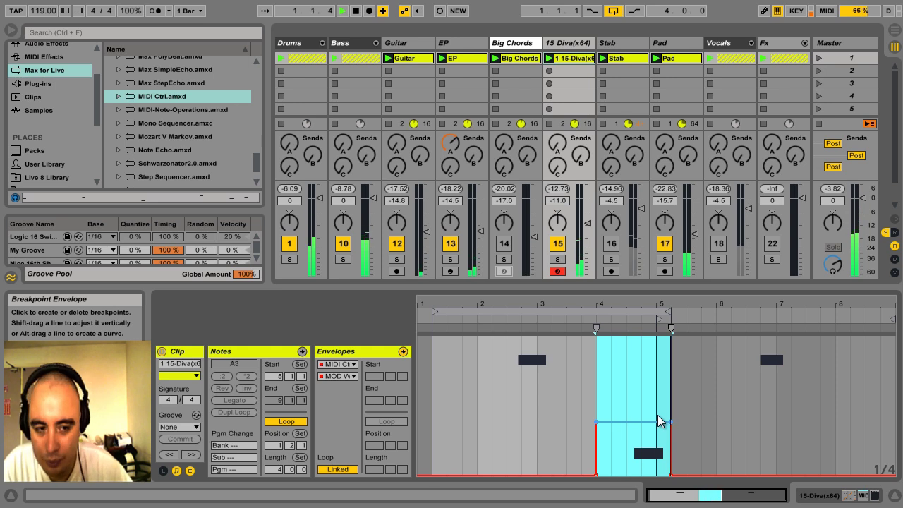
pyautogui.moveTo(658, 422); pyautogui.dragTo(658, 401)
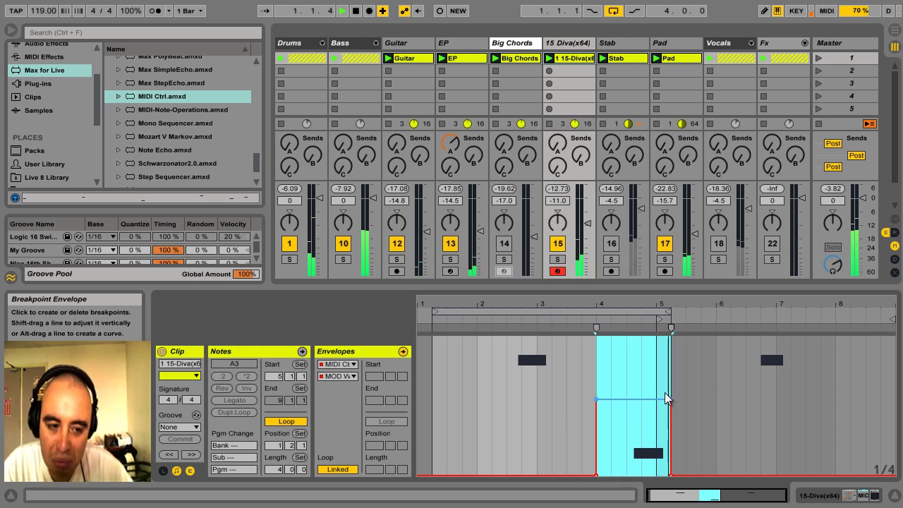
pyautogui.moveTo(649, 393); pyautogui.dragTo(651, 391)
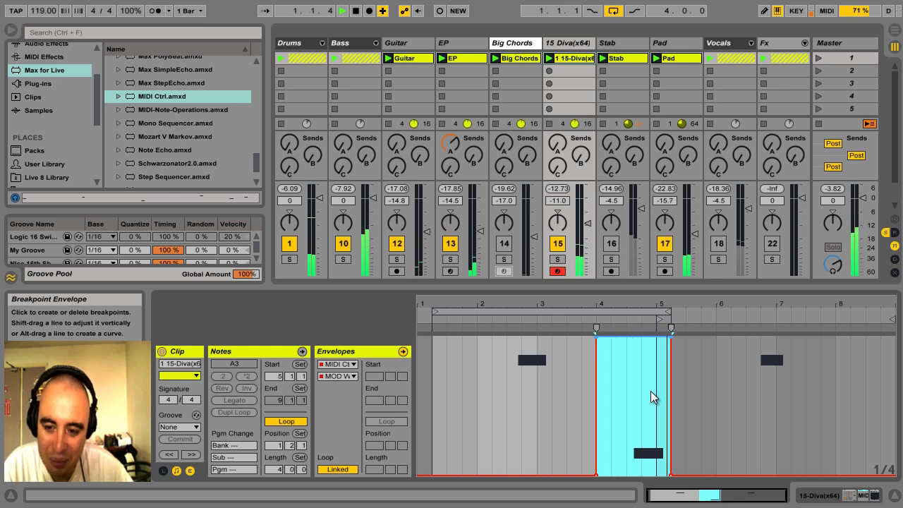
pyautogui.moveTo(651, 391); pyautogui.dragTo(650, 392)
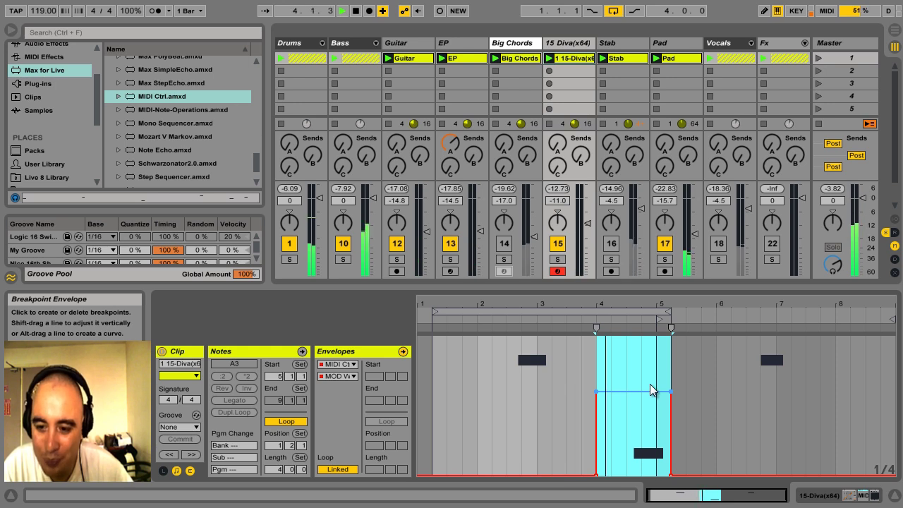
pyautogui.moveTo(650, 385); pyautogui.dragTo(649, 389)
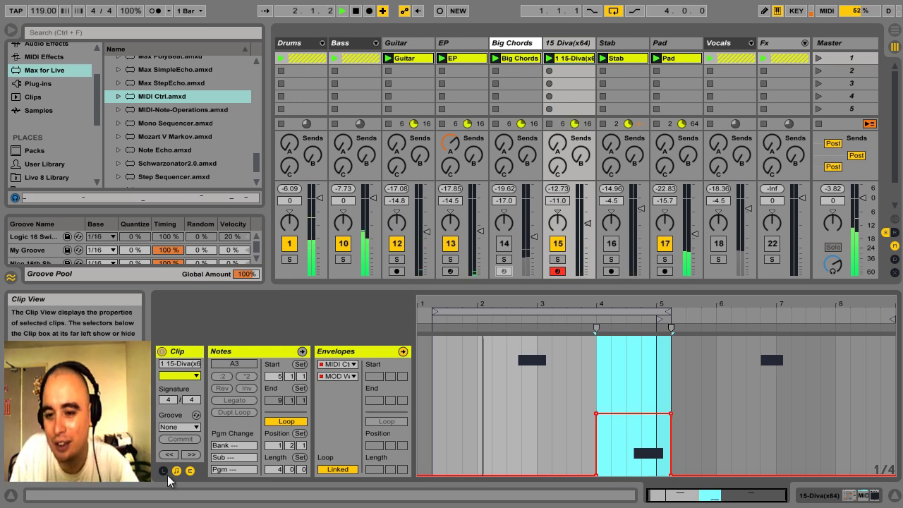
pyautogui.click(190, 472)
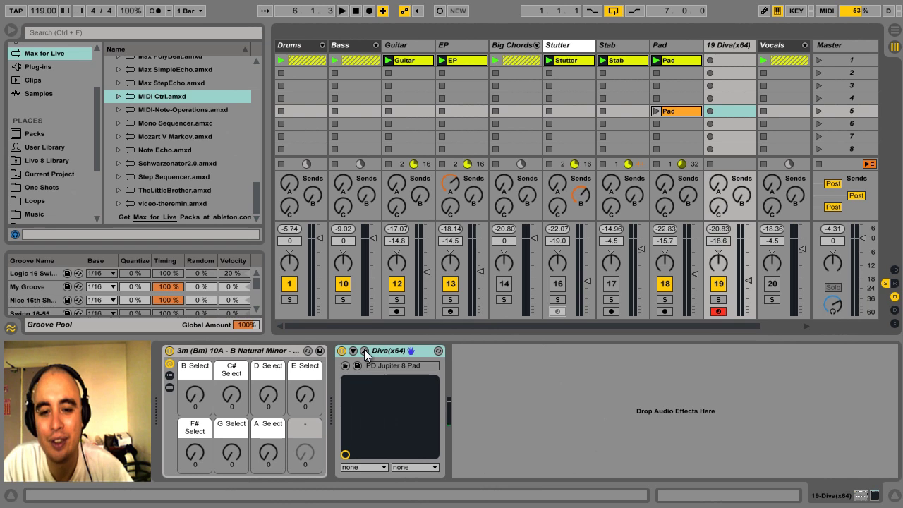
# - Look over Diva's PD Jupiter 8 Pad settings, close its window, and record a clip in track 19's first slot
pyautogui.click(364, 352)
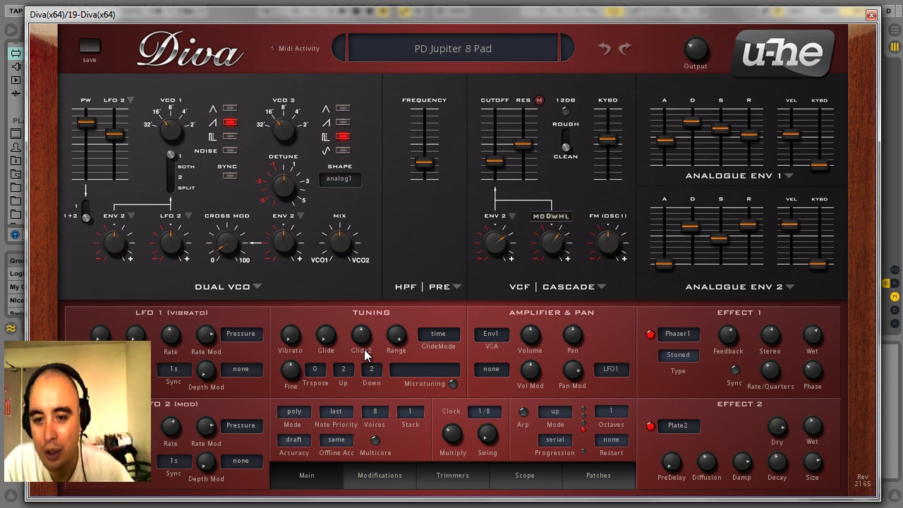
pyautogui.click(872, 16)
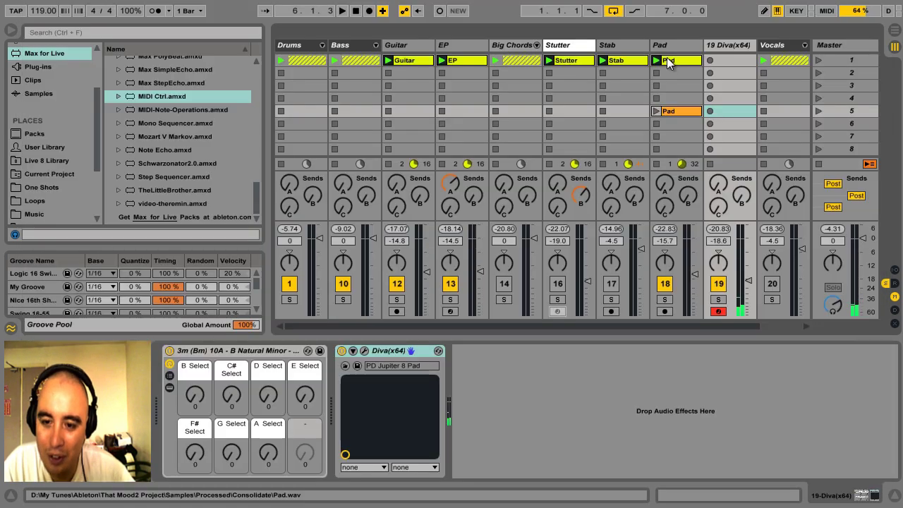
pyautogui.click(711, 60)
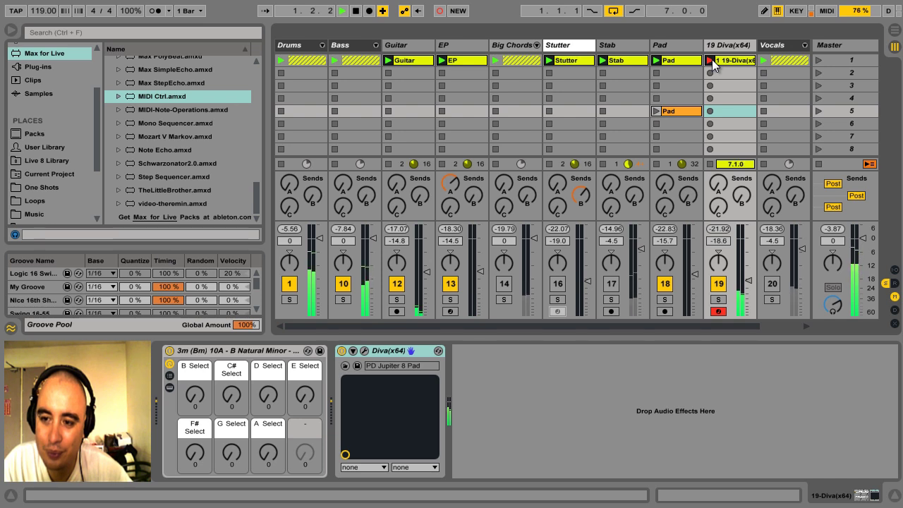
pyautogui.click(712, 61)
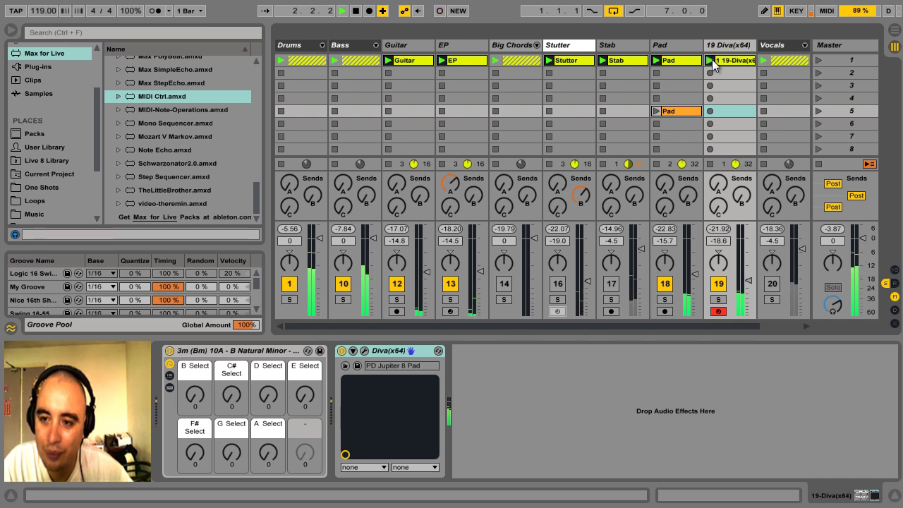
# - Solo track 19 and show its new clip's notes in an enlarged, folded editor with the Envelopes box hidden
pyautogui.click(719, 302)
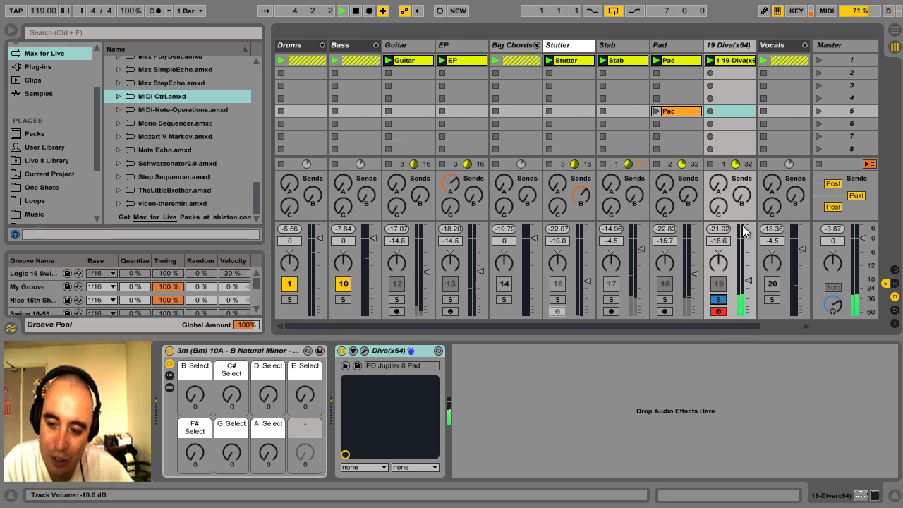
pyautogui.click(745, 60)
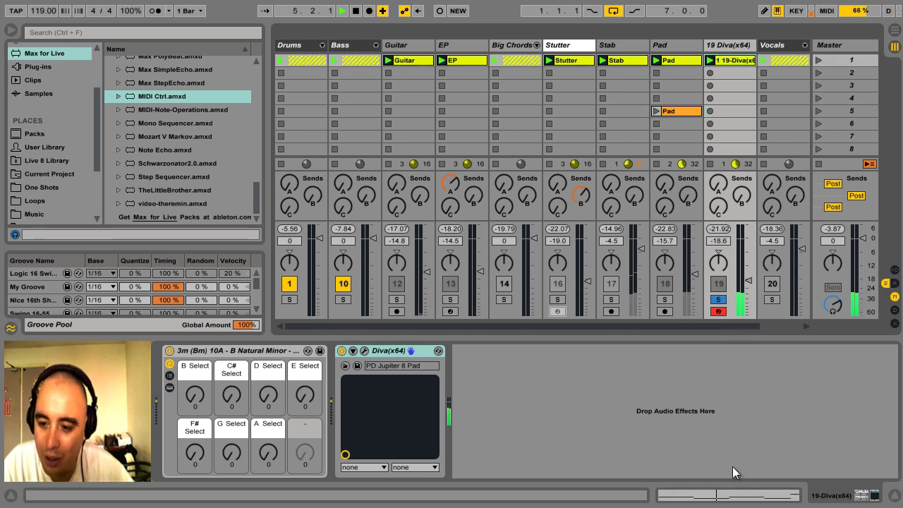
pyautogui.click(734, 497)
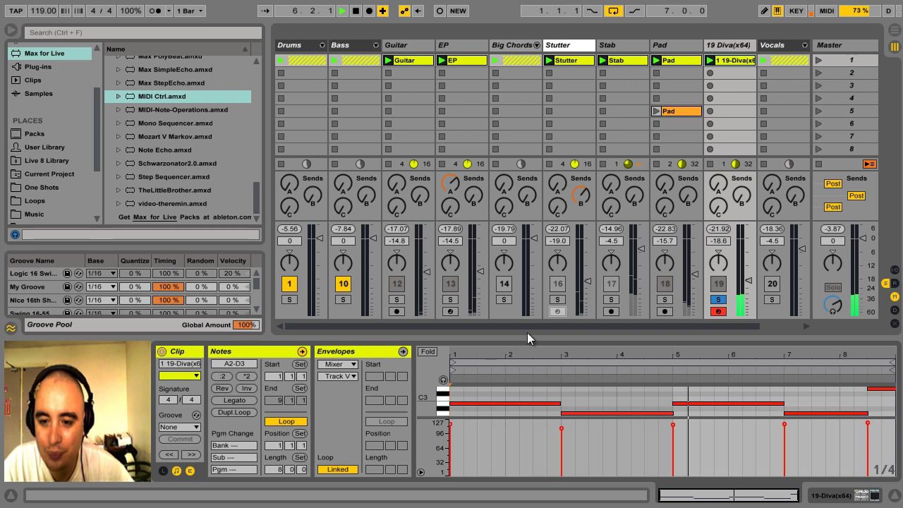
pyautogui.moveTo(534, 328); pyautogui.dragTo(597, 158)
pyautogui.click(428, 161)
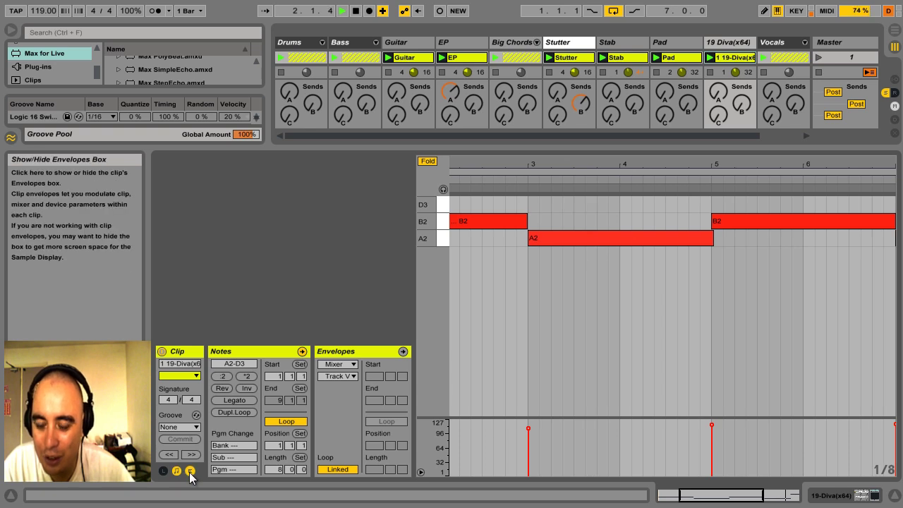
pyautogui.click(190, 470)
pyautogui.press('-')
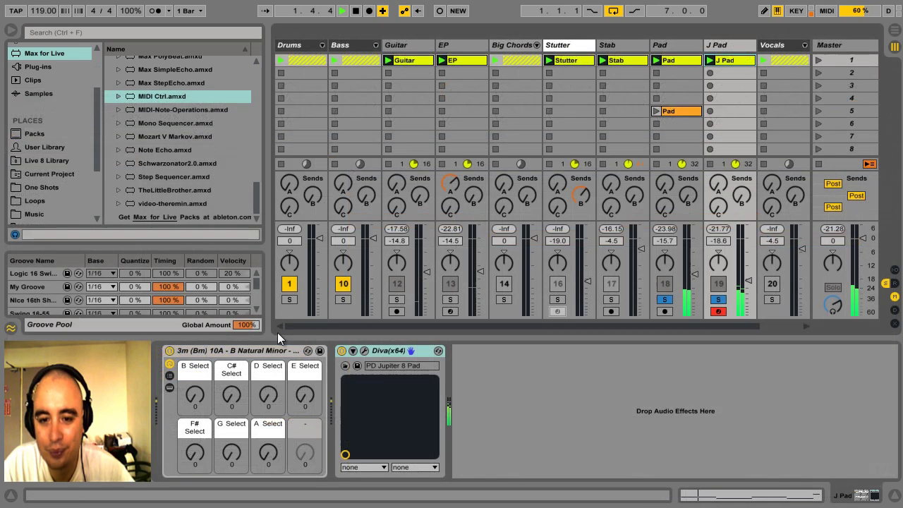
# - Insert MIDI Ctrl before Diva on the J Pad track and audition Mod Wheel at 127 and After Touch at 71 during playback
pyautogui.moveTo(168, 94)
pyautogui.mouseDown()
pyautogui.moveTo(337, 343)
pyautogui.moveTo(346, 378)
pyautogui.moveTo(346, 370)
pyautogui.mouseUp()
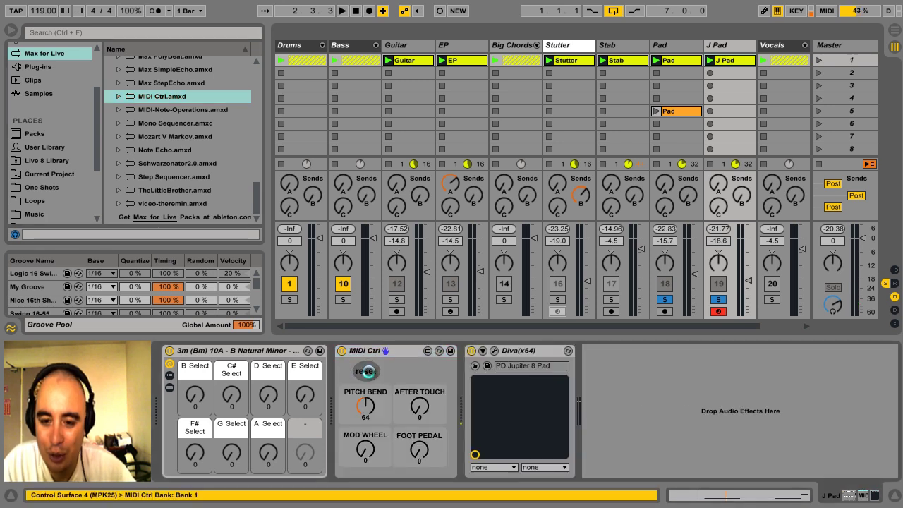
pyautogui.press('space')
pyautogui.moveTo(378, 436); pyautogui.dragTo(373, 406)
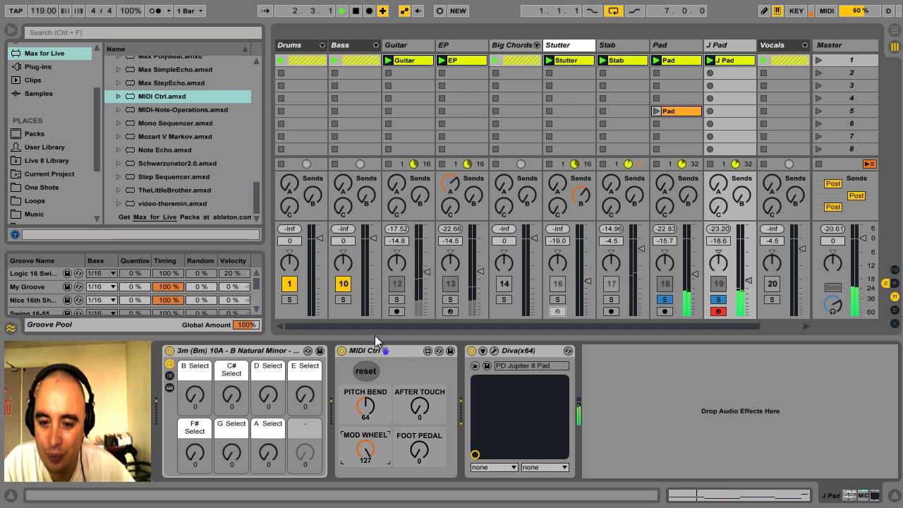
pyautogui.moveTo(383, 437); pyautogui.dragTo(375, 443)
pyautogui.moveTo(428, 415); pyautogui.dragTo(421, 361)
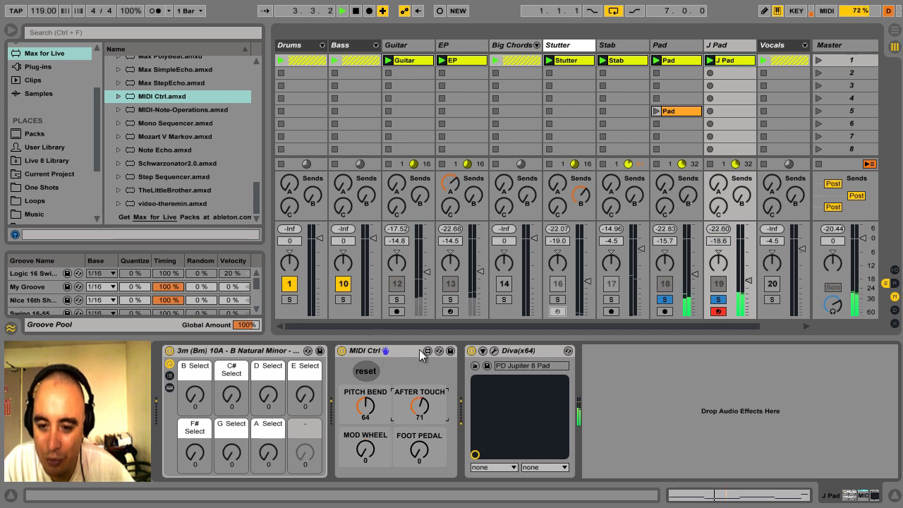
# - Audition MIDI Ctrl's After Touch at 125, Mod Wheel at 34 and Pitch Bend, then turn After Touch and Mod Wheel back down
pyautogui.moveTo(421, 316); pyautogui.dragTo(419, 317)
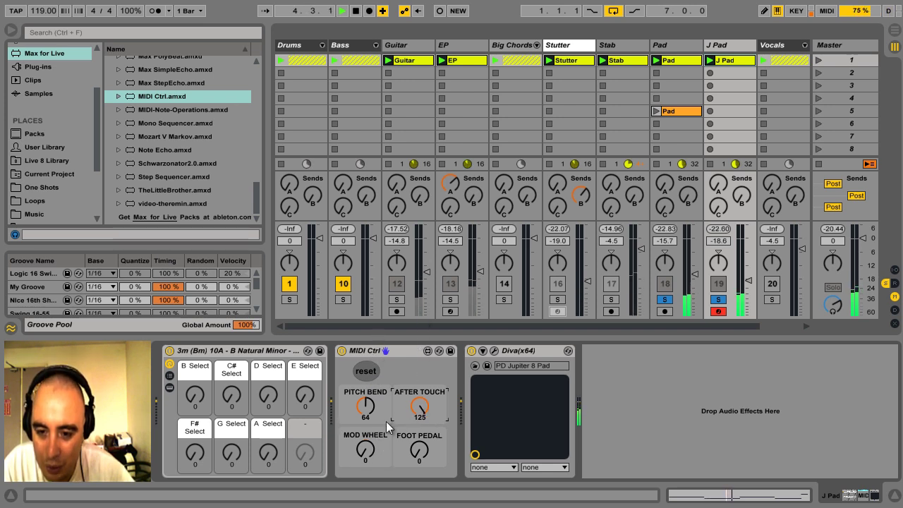
pyautogui.moveTo(370, 446); pyautogui.dragTo(368, 410)
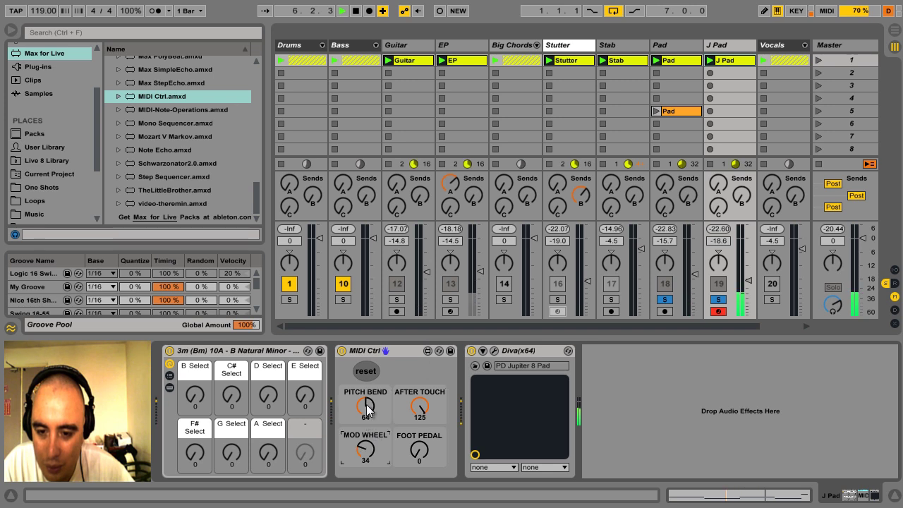
pyautogui.moveTo(367, 408)
pyautogui.mouseDown()
pyautogui.moveTo(367, 346)
pyautogui.moveTo(369, 423)
pyautogui.mouseUp()
pyautogui.moveTo(420, 407); pyautogui.dragTo(428, 503)
pyautogui.moveTo(369, 454); pyautogui.dragTo(375, 506)
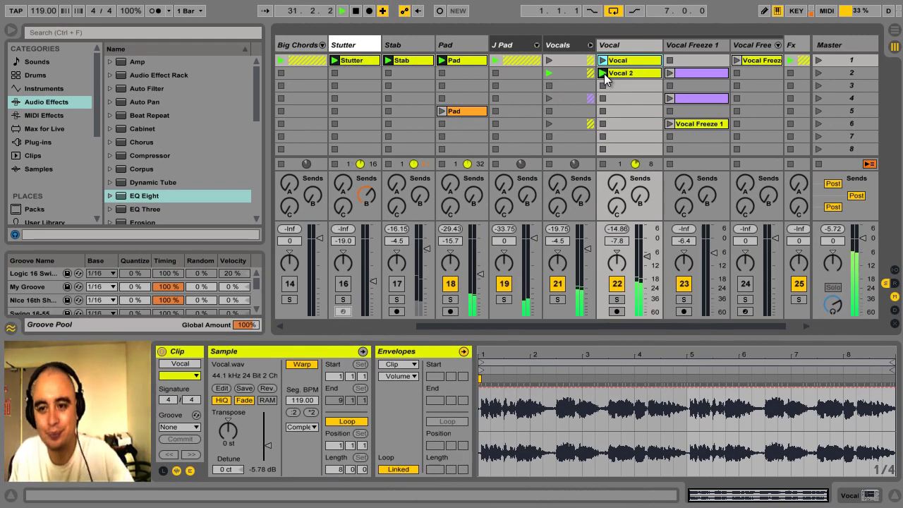
# - Show the Vocal 2 clip's waveform and insert a warp marker just after 2.2.1
pyautogui.click(633, 82)
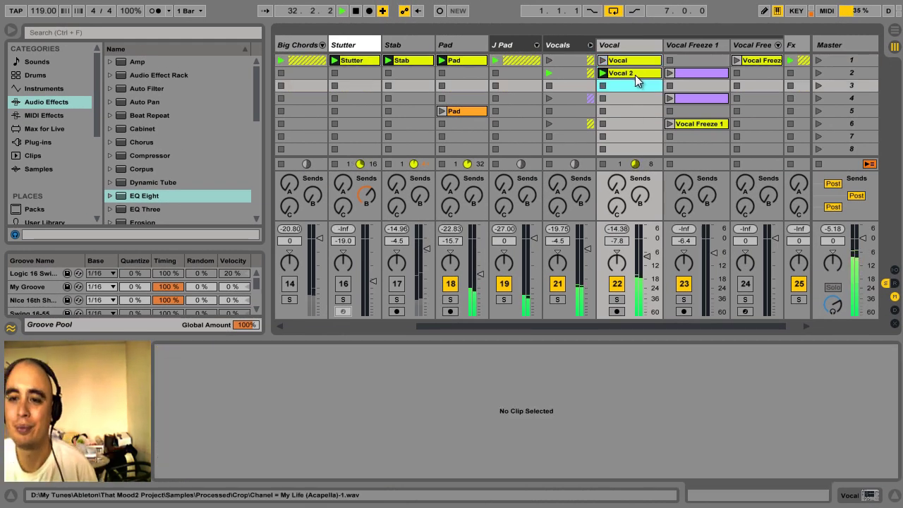
pyautogui.click(635, 75)
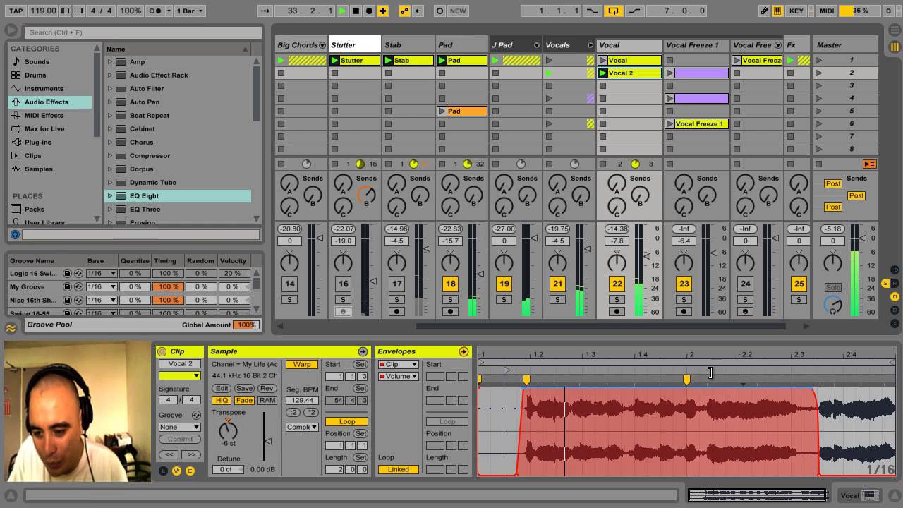
pyautogui.moveTo(729, 355); pyautogui.dragTo(672, 359)
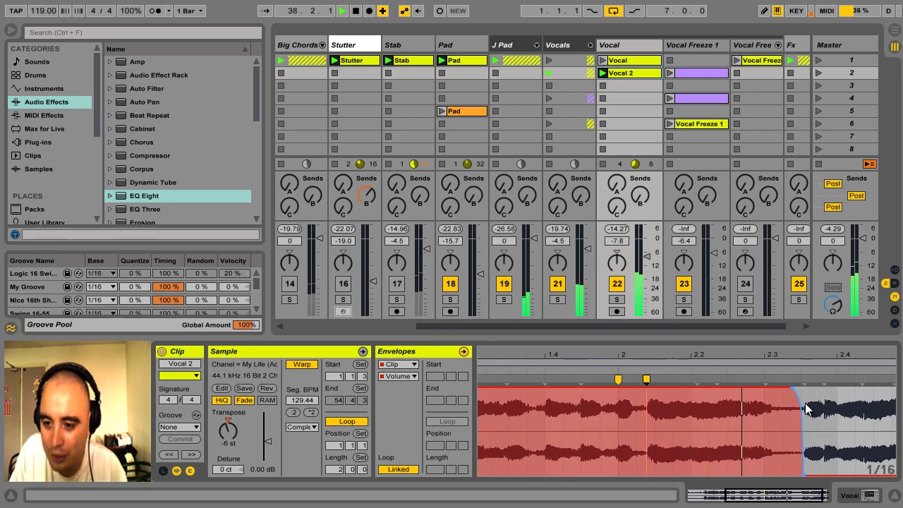
pyautogui.doubleClick(697, 381)
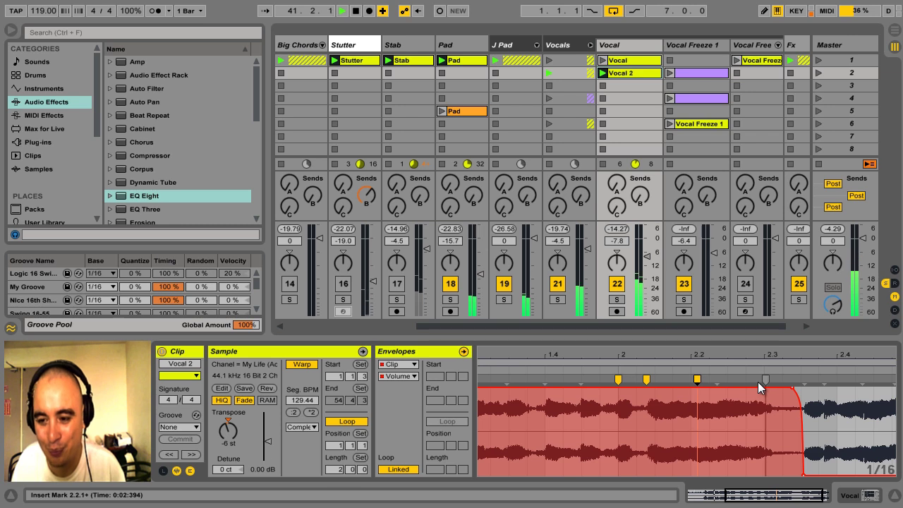
# - Add a warp marker near 2.2.4 in Vocal 2 and move it back to just after the 2.2.1 marker, compressing the held note
pyautogui.moveTo(751, 361); pyautogui.dragTo(758, 359)
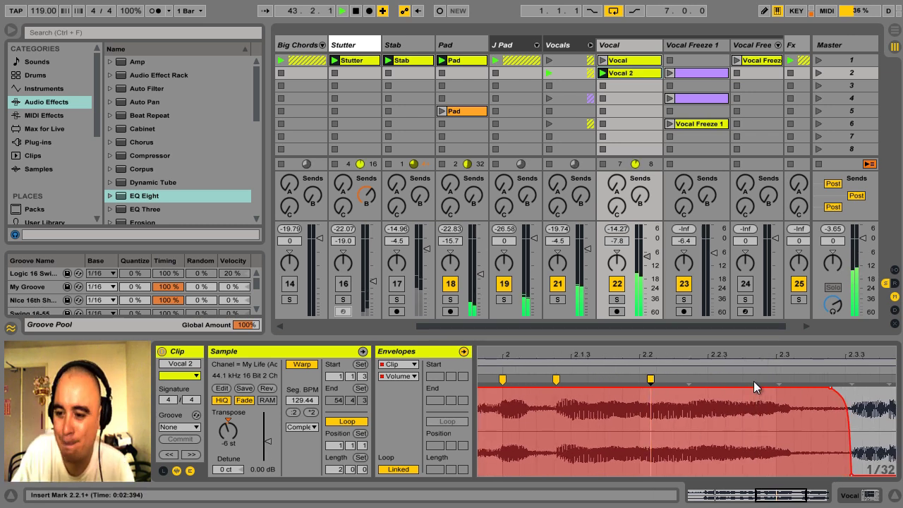
pyautogui.click(760, 380)
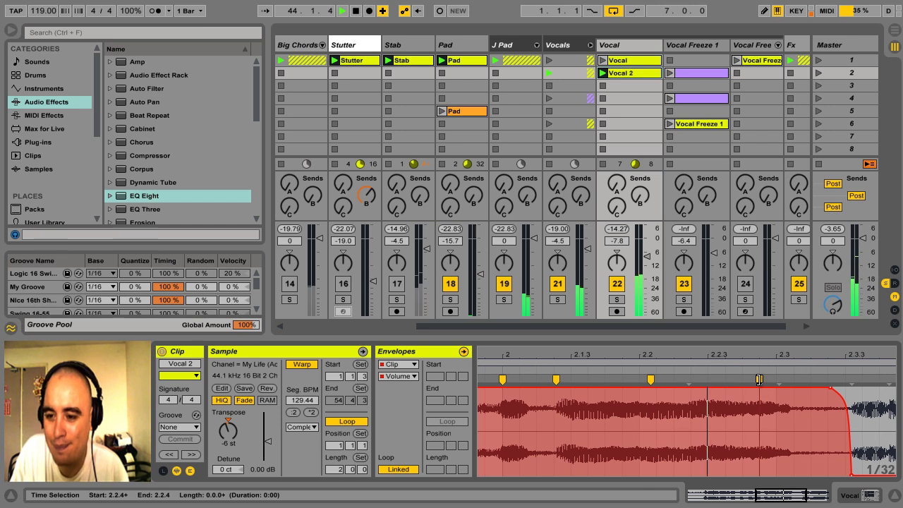
pyautogui.moveTo(759, 380); pyautogui.dragTo(657, 380)
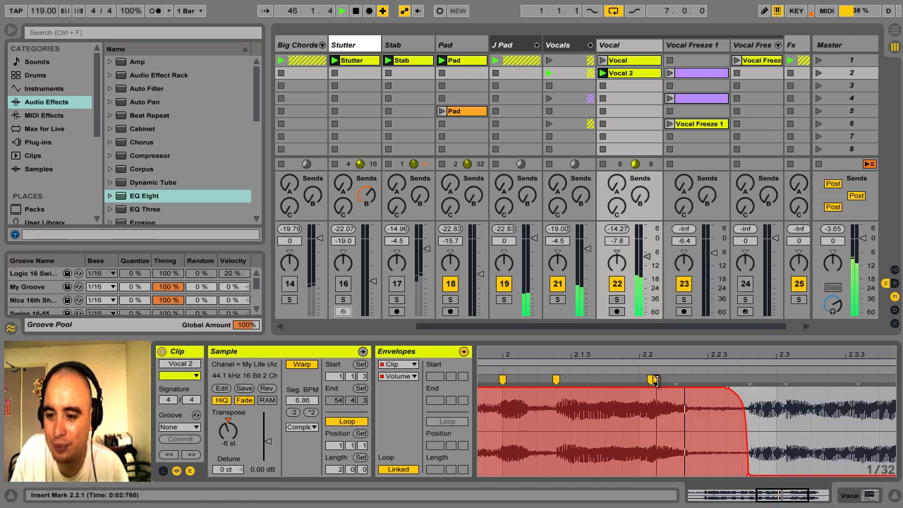
# - Fine-tune Vocal 2's last warp marker slightly earlier, bringing the segment tempo to 5.00 BPM, and return to the overall waveform
pyautogui.moveTo(669, 353); pyautogui.dragTo(672, 355)
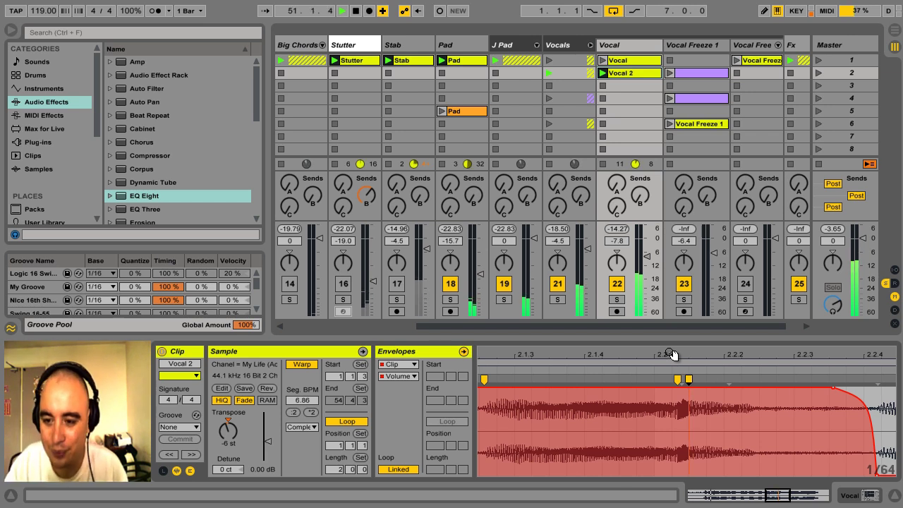
pyautogui.moveTo(716, 357); pyautogui.dragTo(716, 363)
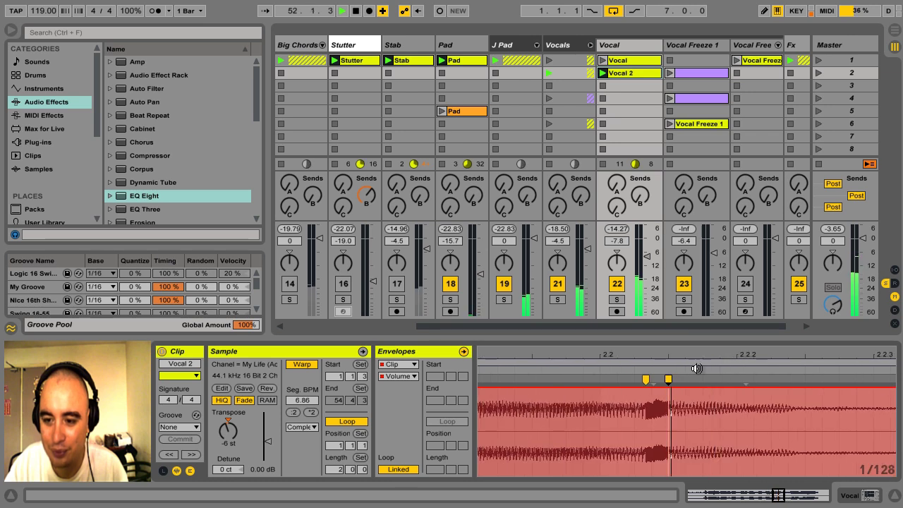
pyautogui.moveTo(669, 379); pyautogui.dragTo(658, 379)
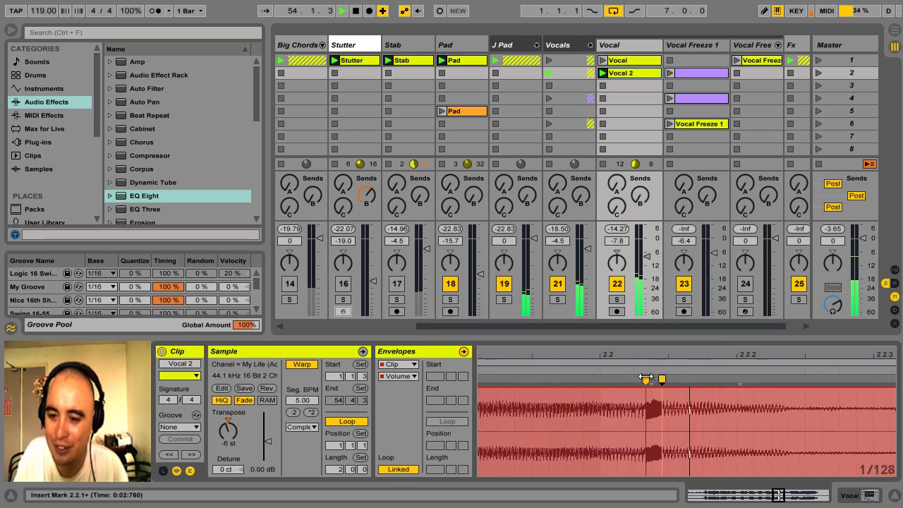
pyautogui.moveTo(665, 354); pyautogui.dragTo(665, 362)
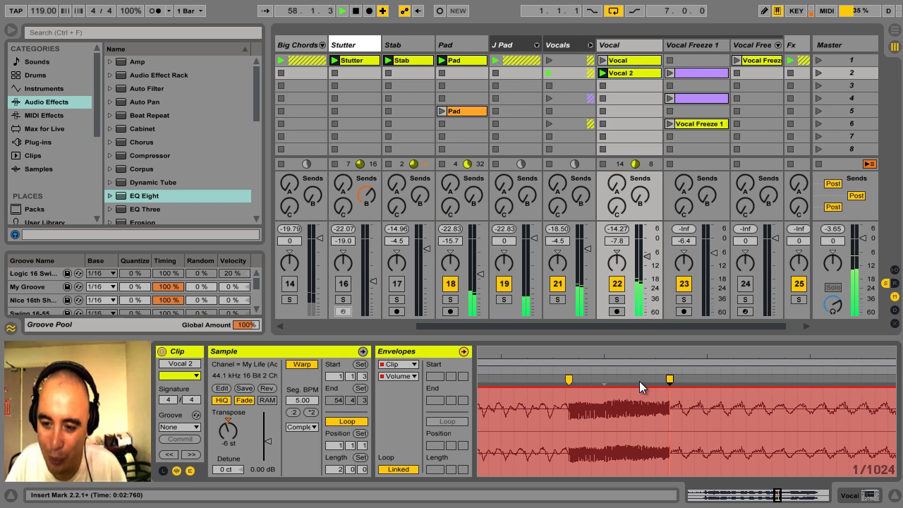
pyautogui.moveTo(649, 347); pyautogui.dragTo(687, 346)
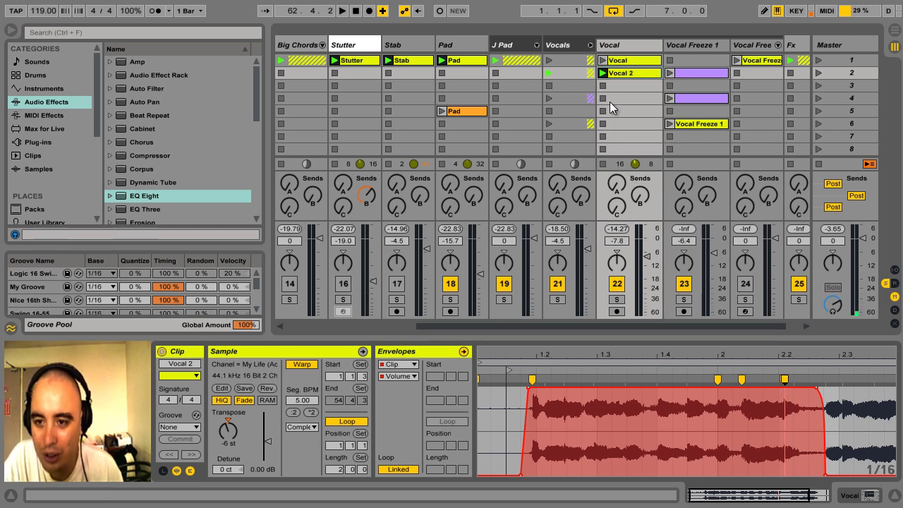
# - Audition the Vocal and Vocal 2 clips alternately against the backing track
pyautogui.click(603, 61)
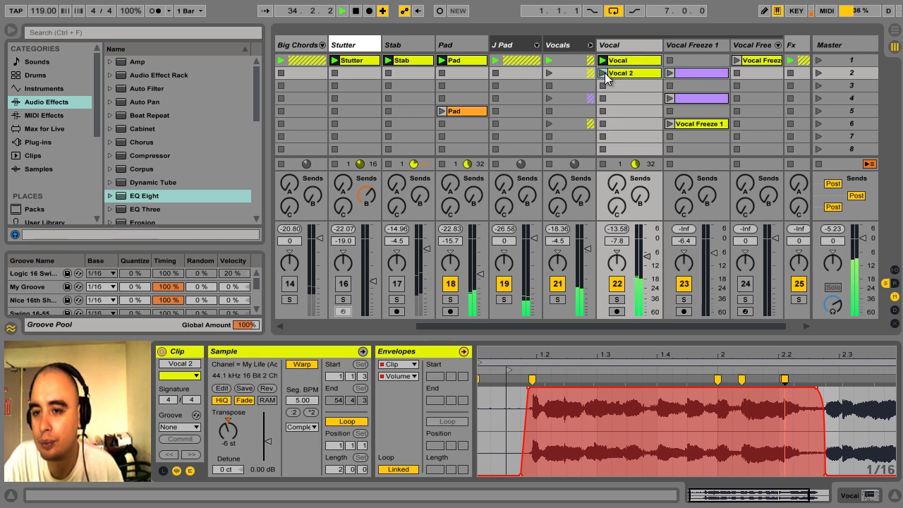
pyautogui.click(603, 73)
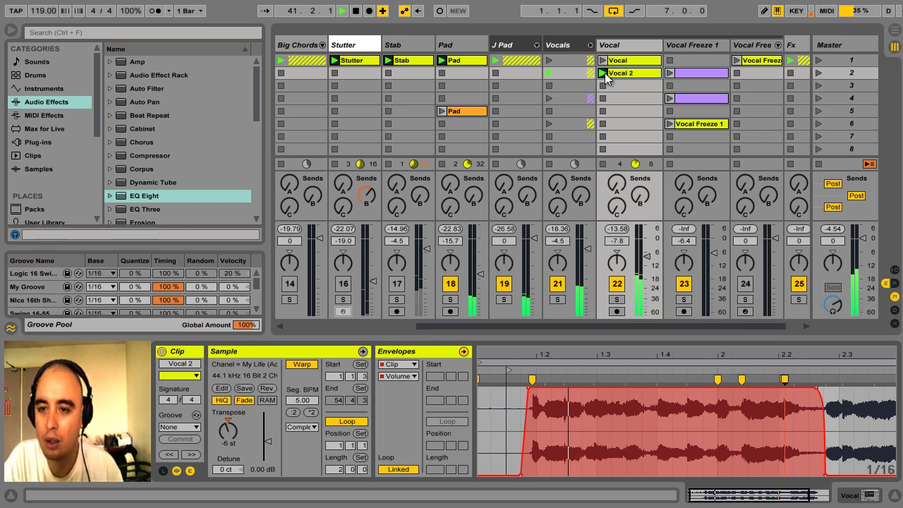
pyautogui.click(603, 62)
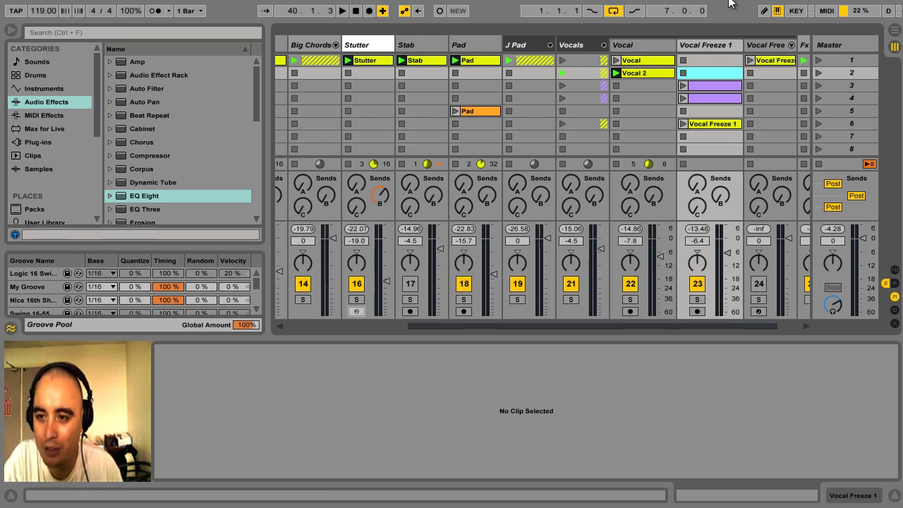
# - Start playback and copy the Vocal 2 clip into scene 2 of the Vocal Freeze 1 track
pyautogui.press('space')
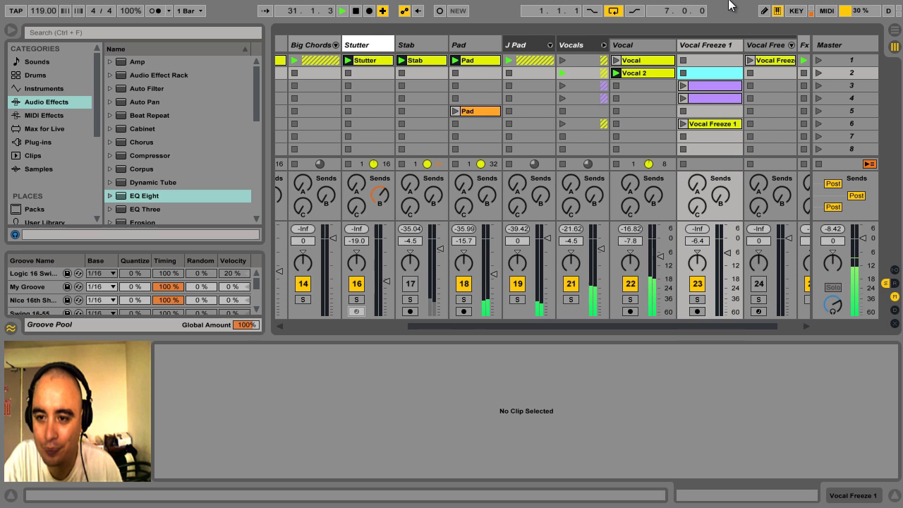
pyautogui.click(643, 75)
pyautogui.moveTo(642, 73); pyautogui.dragTo(704, 76)
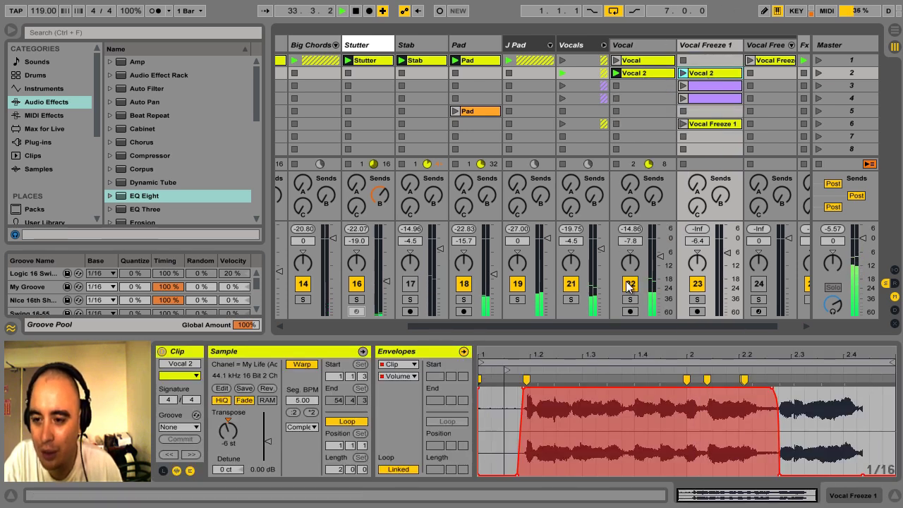
# - Set the copied Vocal 2 clip's start to 2.1.3, launch it over the original, and launch the Vocals group in scene 1
pyautogui.click(632, 369)
pyautogui.click(716, 371)
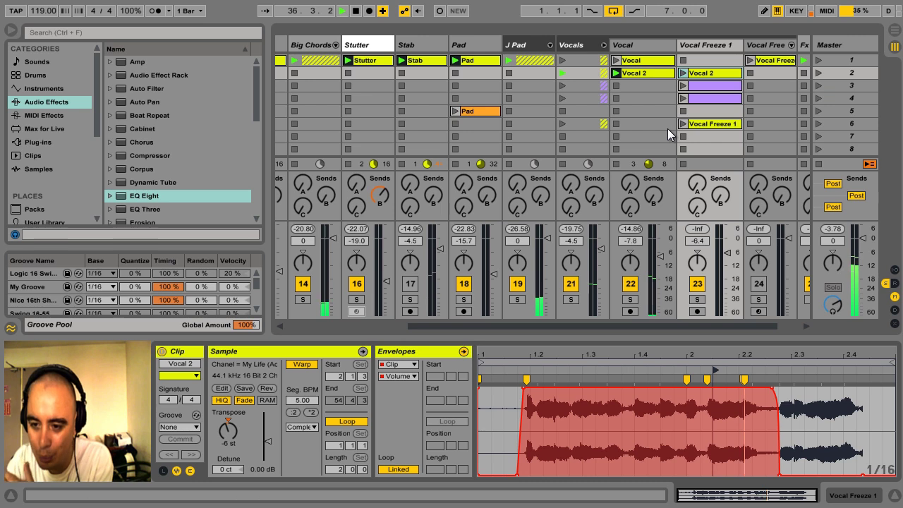
pyautogui.click(684, 74)
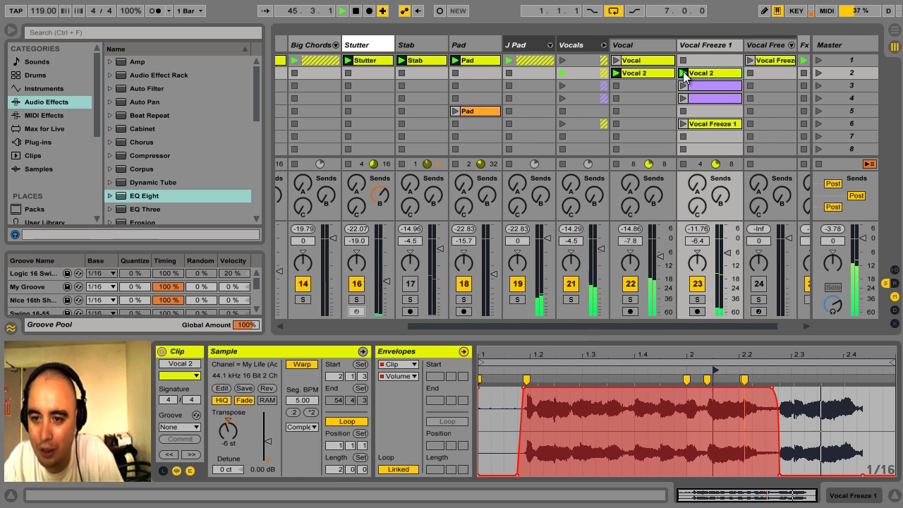
pyautogui.click(564, 62)
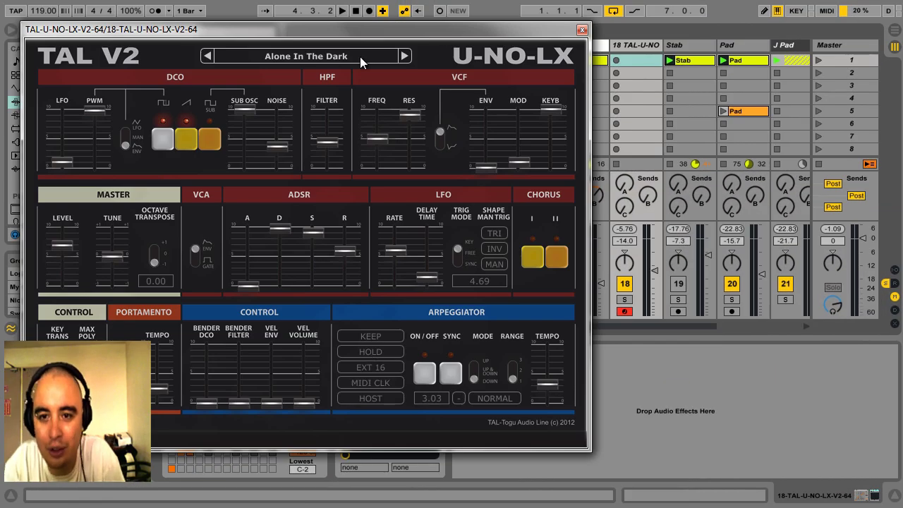
# - Load the Alone In The Dark preset from the Symbiotic Sounds bank in TAL-U-NO-LX and close the plug-in window
pyautogui.click(358, 58)
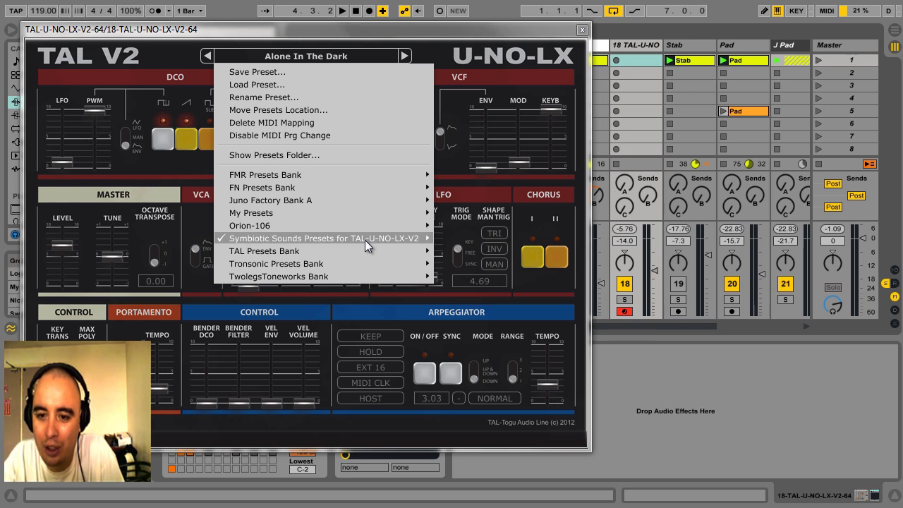
pyautogui.moveTo(365, 243)
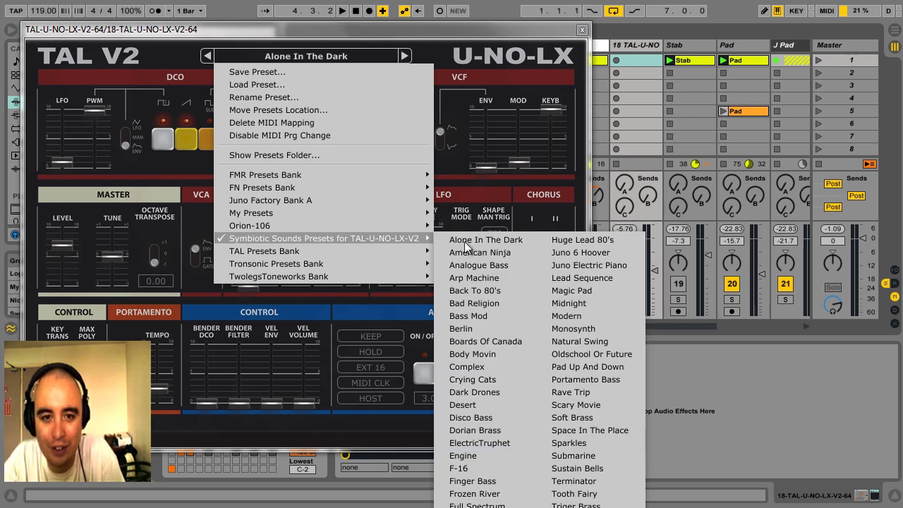
pyautogui.click(501, 240)
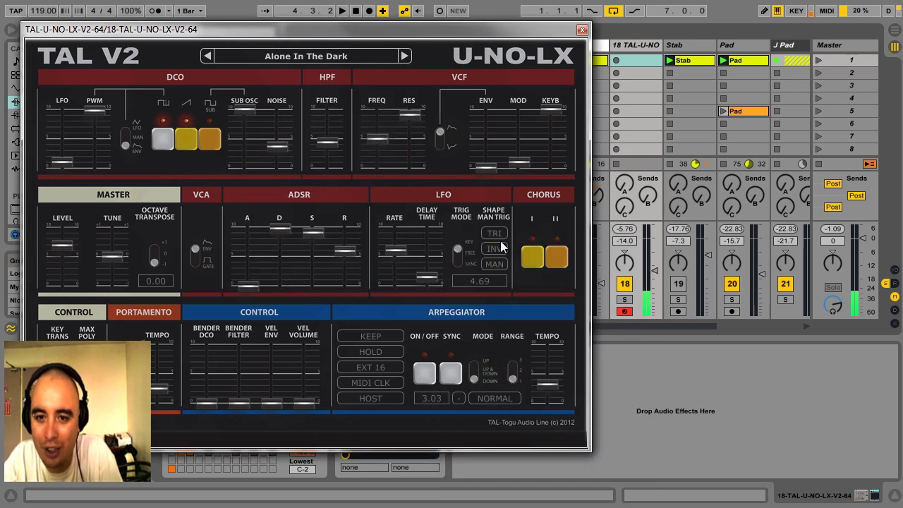
pyautogui.click(582, 32)
# - Check the driver, sample rate and latency details in the audio preferences, and close the preferences
pyautogui.hotkey('alt', 'o')
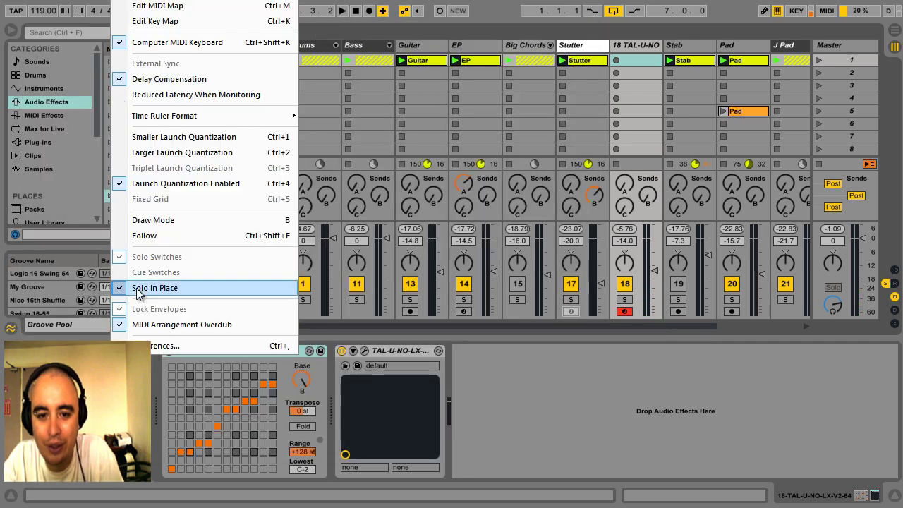
pyautogui.click(170, 345)
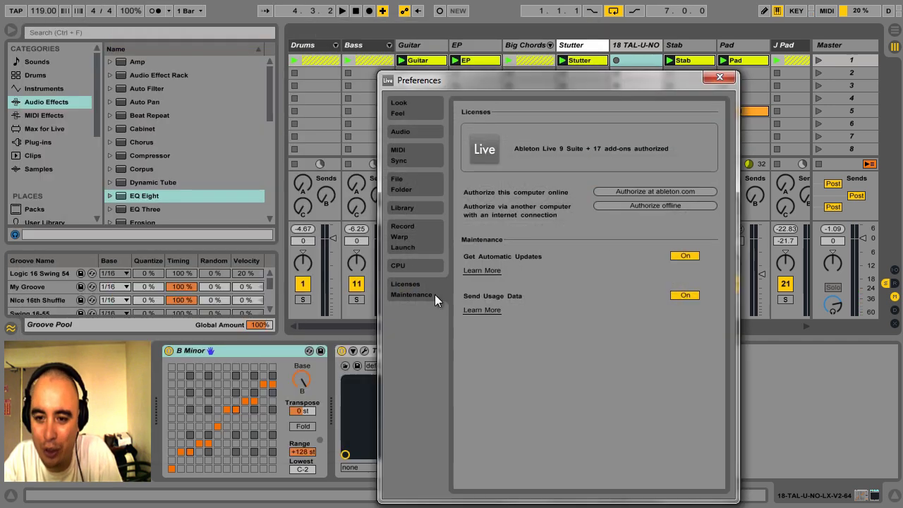
pyautogui.click(420, 131)
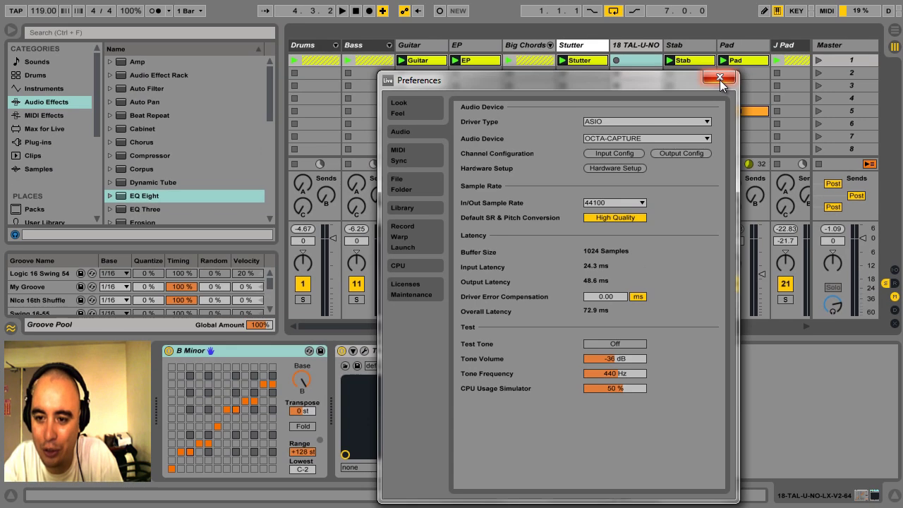
pyautogui.click(720, 78)
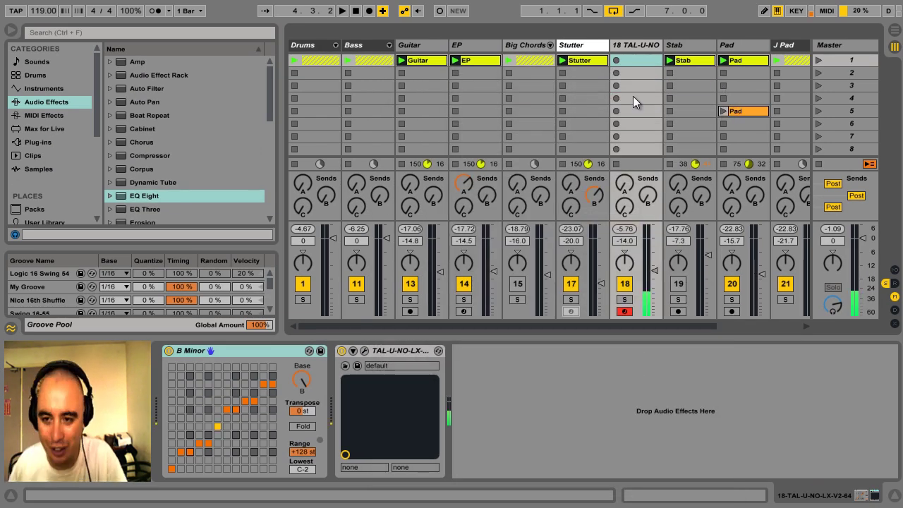
# - Record a clip in the first slot of the 18 TAL-U-NO track and show its notes
pyautogui.click(616, 62)
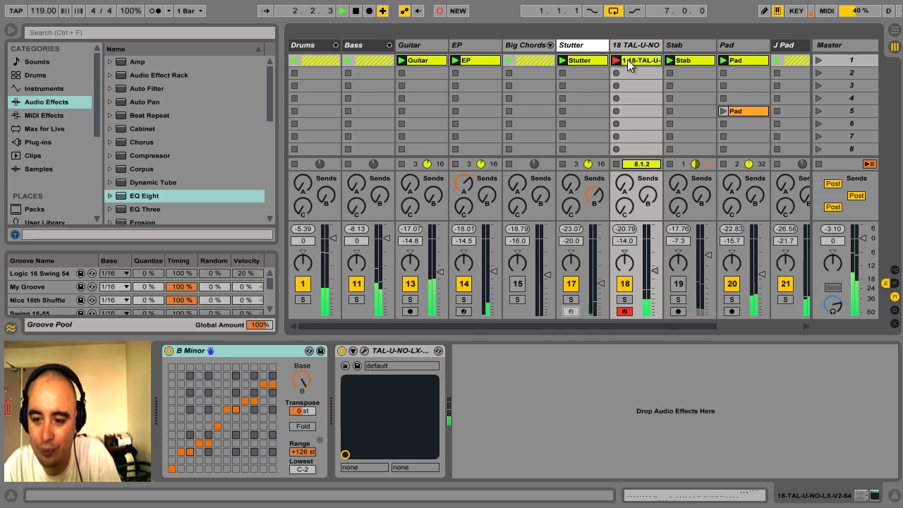
pyautogui.click(730, 499)
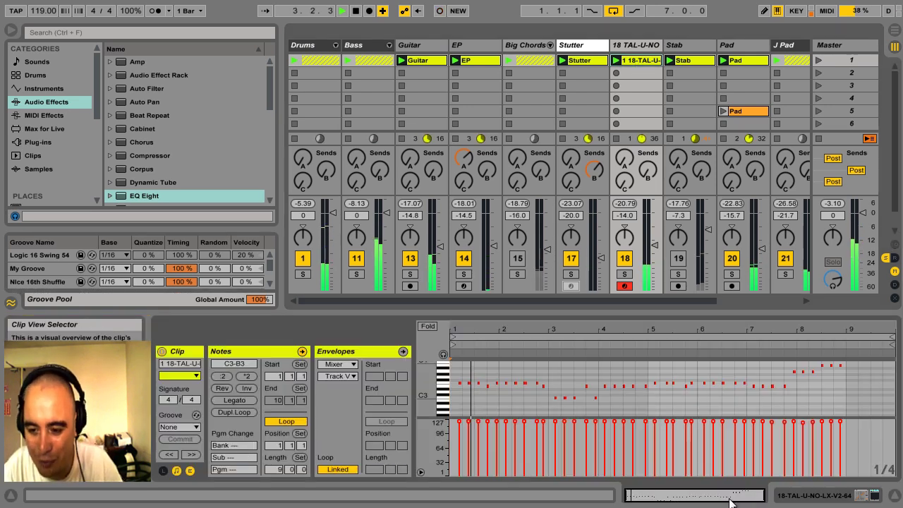
# - Set the new TAL-U-NO clip's loop length to 8 bars and enlarge the note editor
pyautogui.click(279, 468)
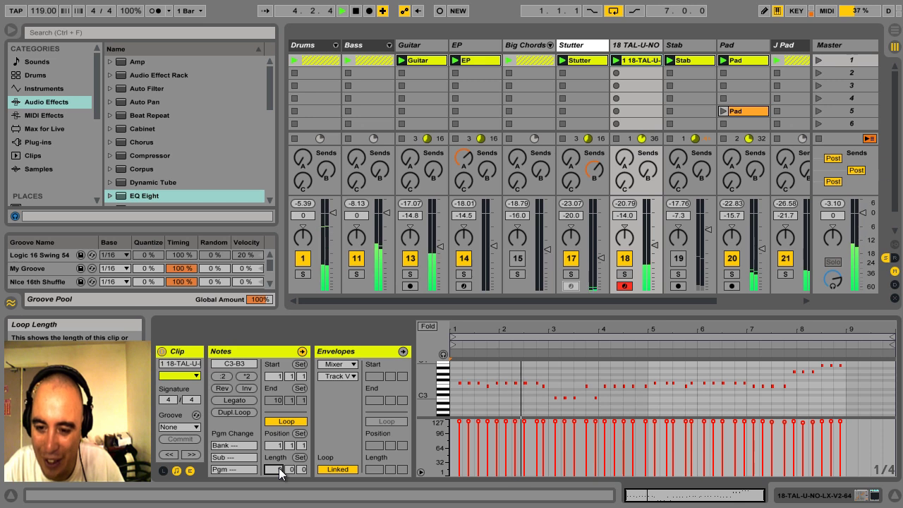
pyautogui.press('Down')
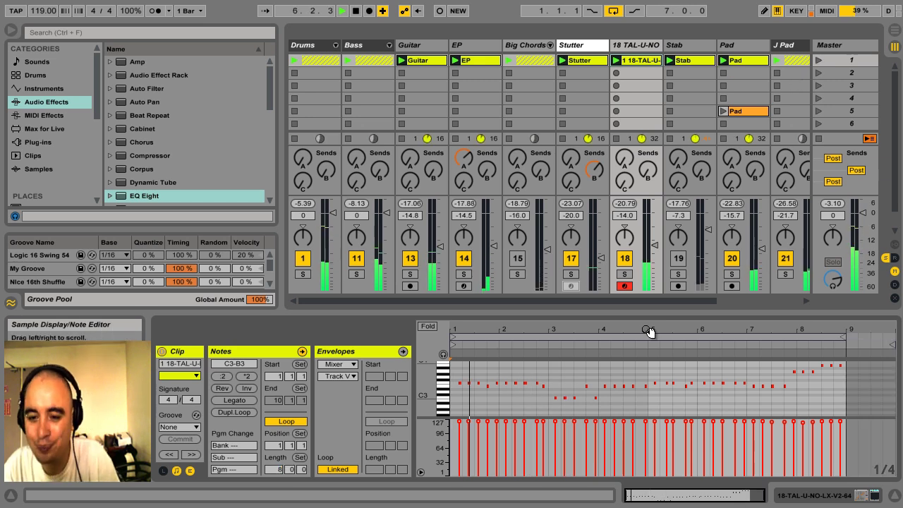
pyautogui.moveTo(651, 311); pyautogui.dragTo(614, 254)
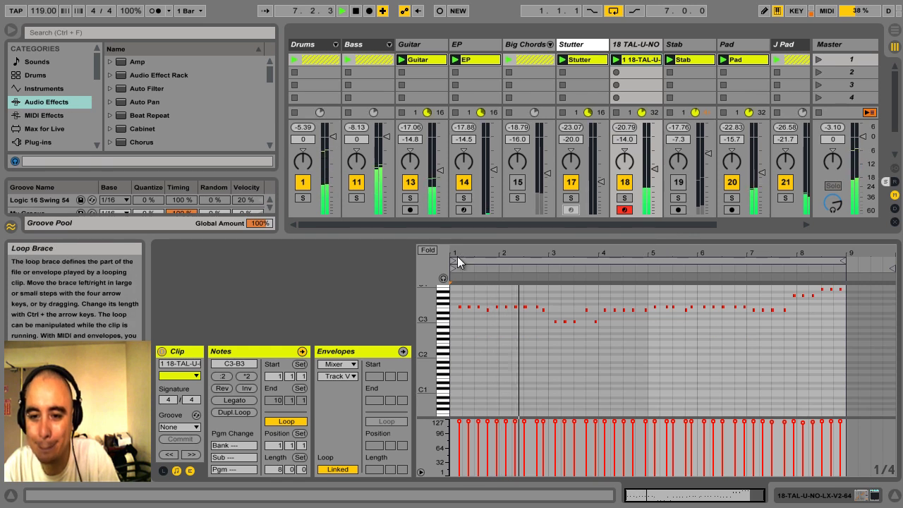
# - Fold the TAL-U-NO clip's note editor to only the used notes and examine the pattern bar by bar
pyautogui.click(429, 251)
pyautogui.moveTo(601, 250); pyautogui.dragTo(602, 252)
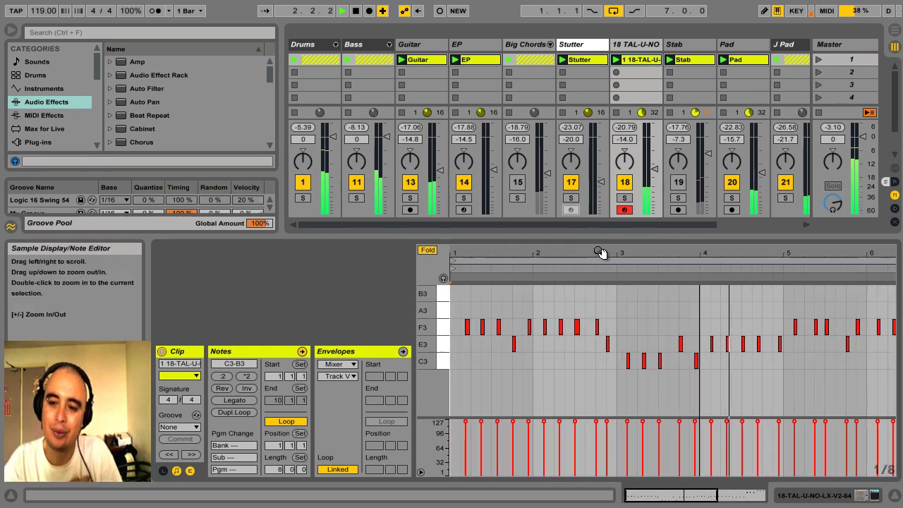
pyautogui.moveTo(600, 253); pyautogui.dragTo(600, 252)
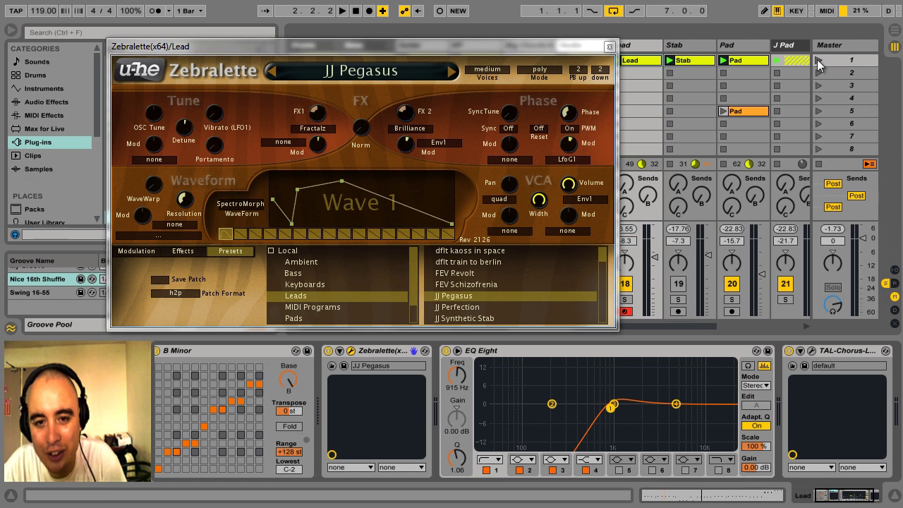
# - Play scene 1, load the JJ Synthetic Stab preset into the Lead track's Zebralette and set its WaveWarp to 3.10
pyautogui.click(817, 59)
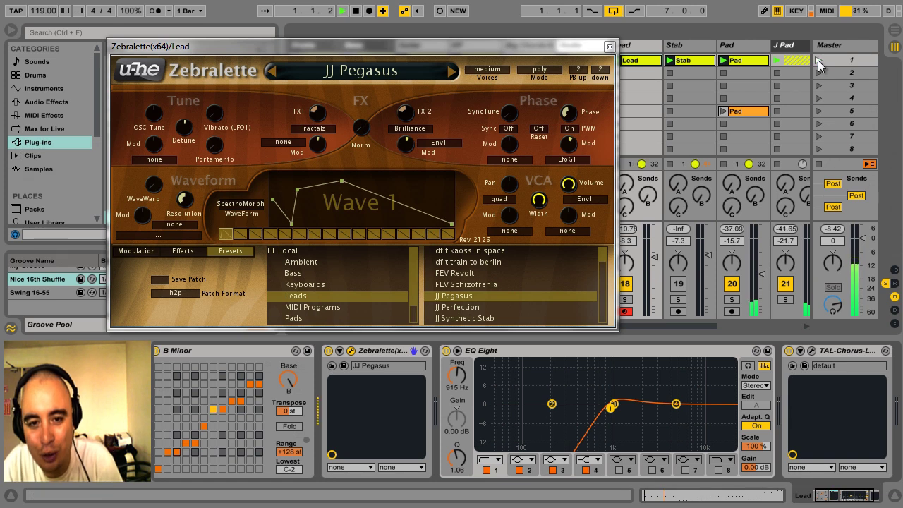
pyautogui.click(453, 70)
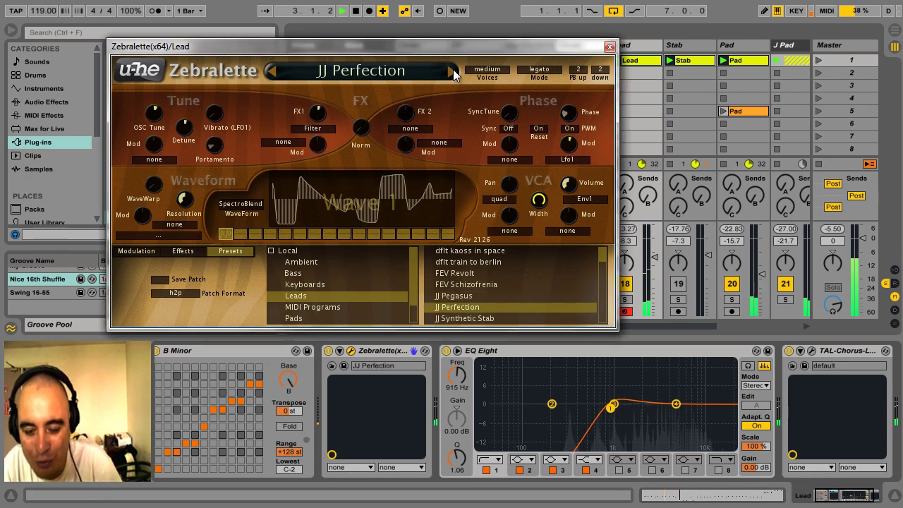
pyautogui.click(454, 69)
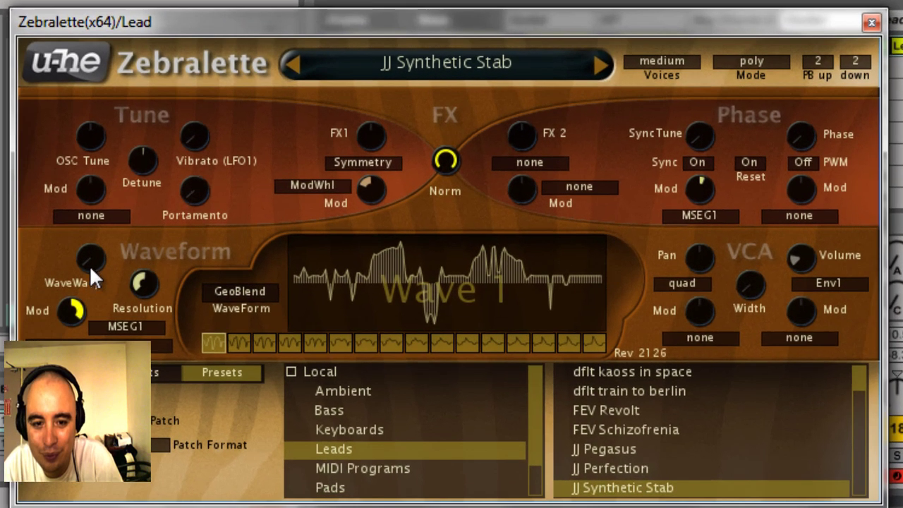
pyautogui.moveTo(110, 239); pyautogui.dragTo(138, 207)
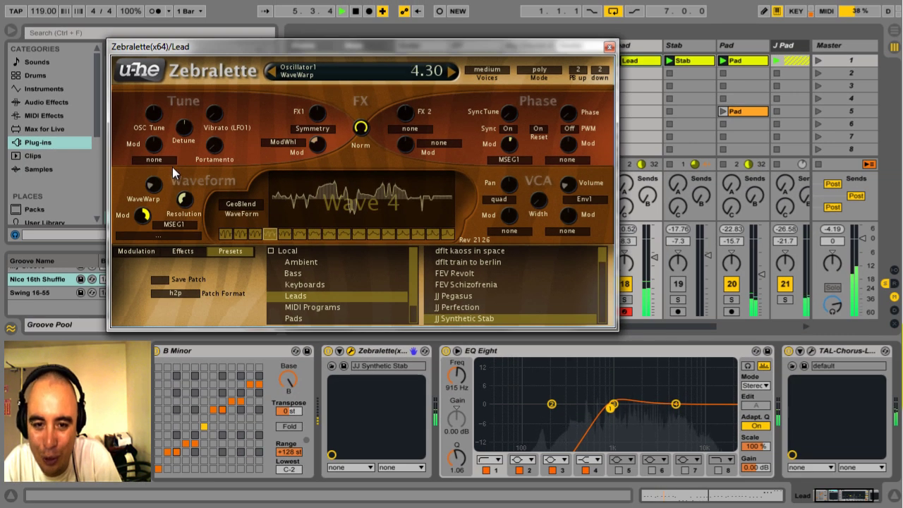
pyautogui.moveTo(172, 167); pyautogui.dragTo(172, 171)
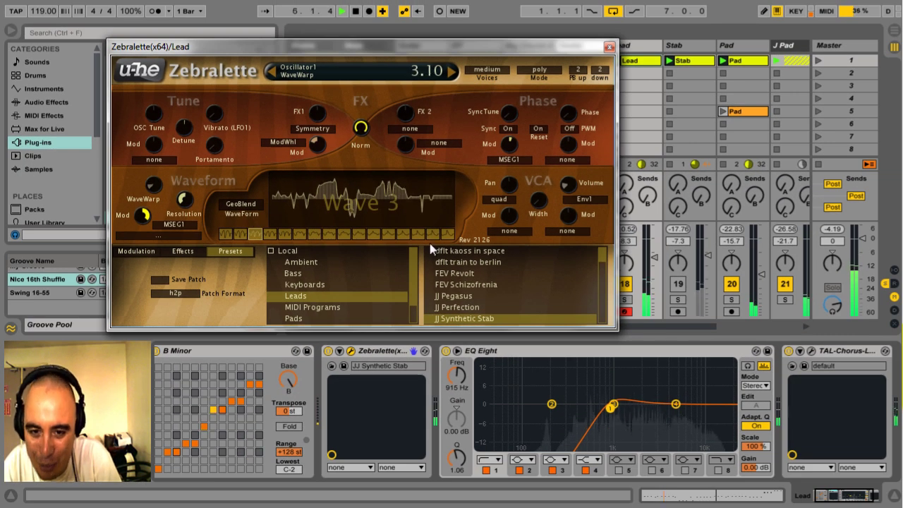
# - Record live WaveWarp movements into the Lead clip as WNum automation, and display the envelope across all 8 bars
pyautogui.click(681, 494)
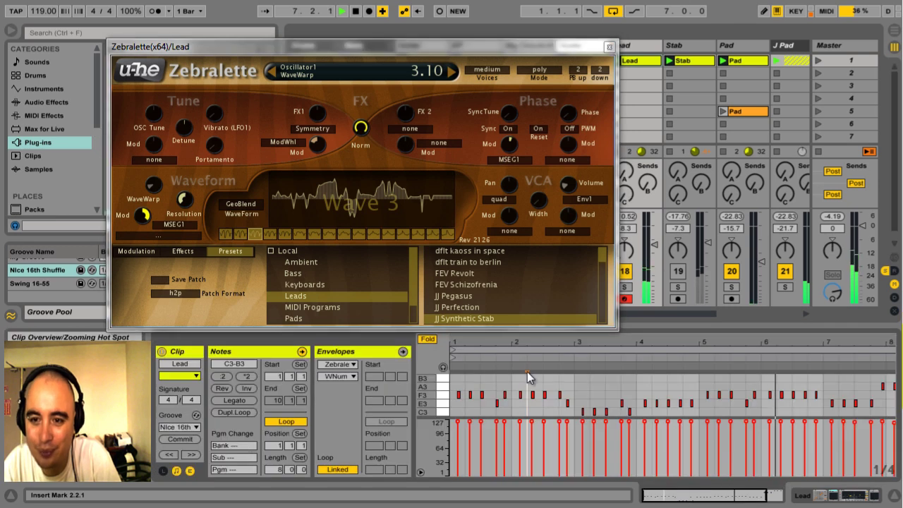
pyautogui.click(440, 11)
pyautogui.moveTo(158, 188); pyautogui.dragTo(210, 120)
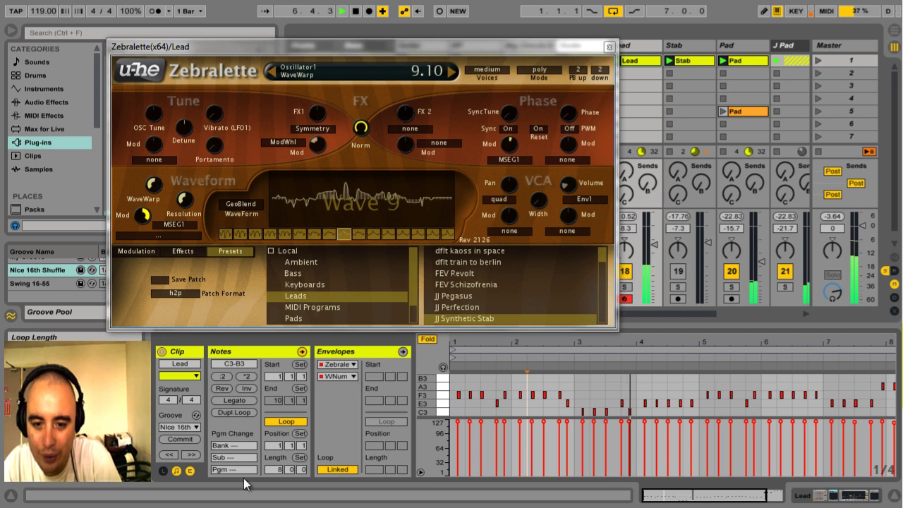
pyautogui.click(192, 470)
pyautogui.click(192, 470)
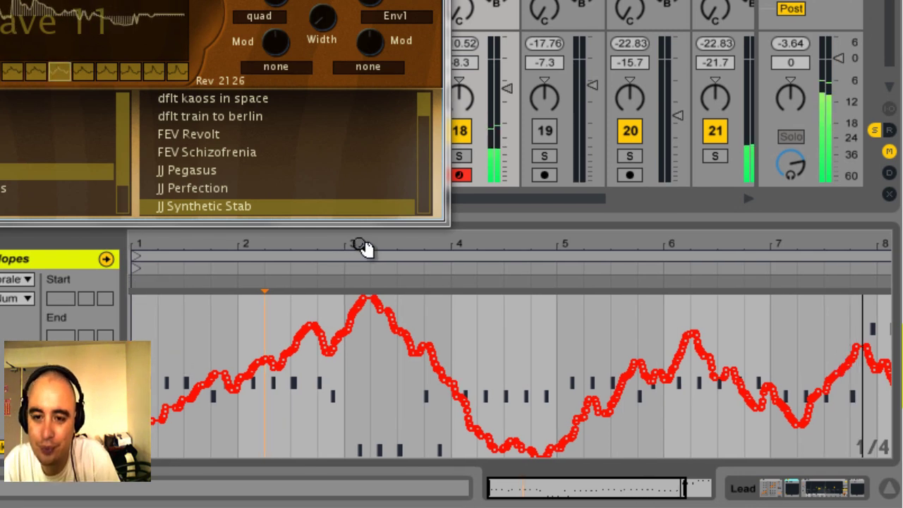
pyautogui.moveTo(361, 248); pyautogui.dragTo(361, 246)
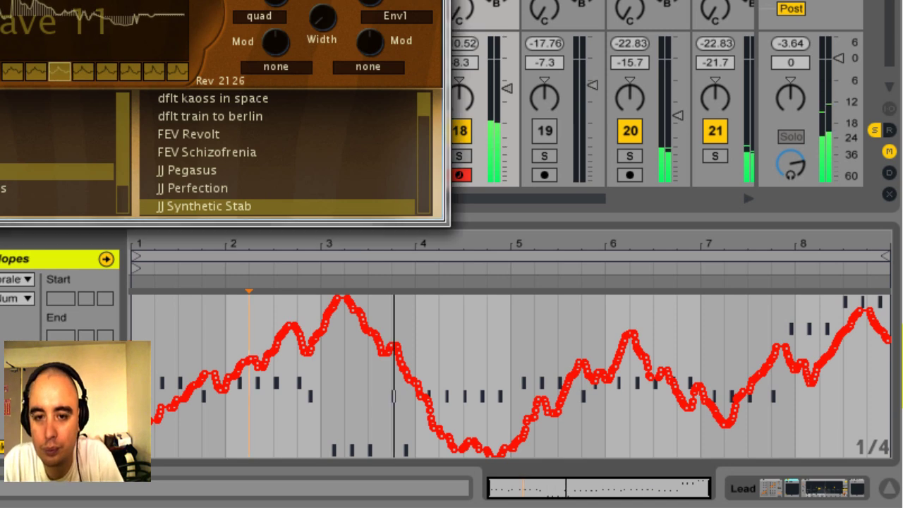
# - Hide the Zebralette window, open the Lead track's TAL-Chorus-LX and toggle its Chorus I and II modes to compare the sound
pyautogui.hotkey('ctrl', 'alt', 'p')
pyautogui.hotkey('shift', 'Tab')
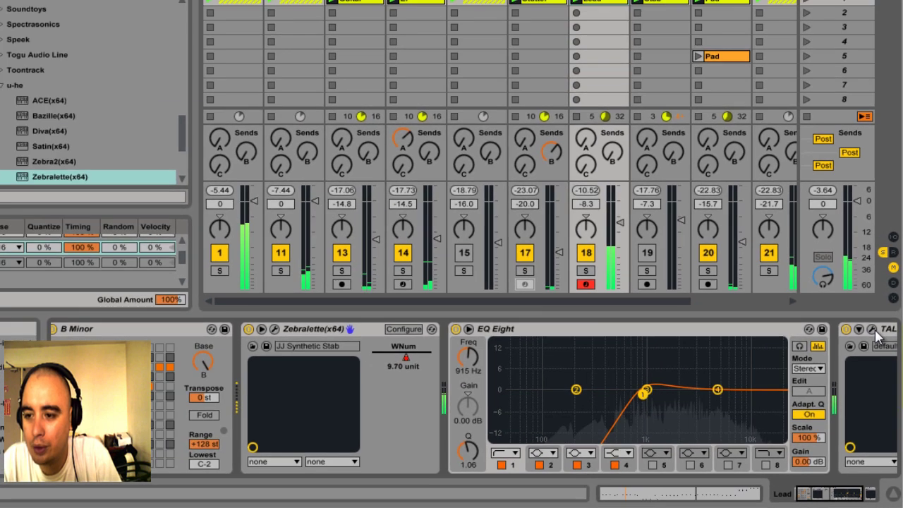
pyautogui.click(873, 329)
pyautogui.click(90, 94)
pyautogui.click(143, 91)
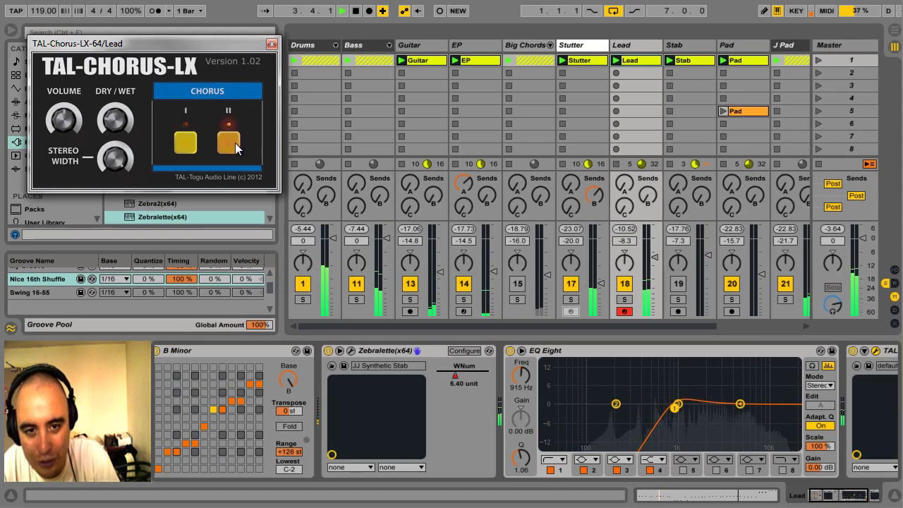
pyautogui.click(226, 142)
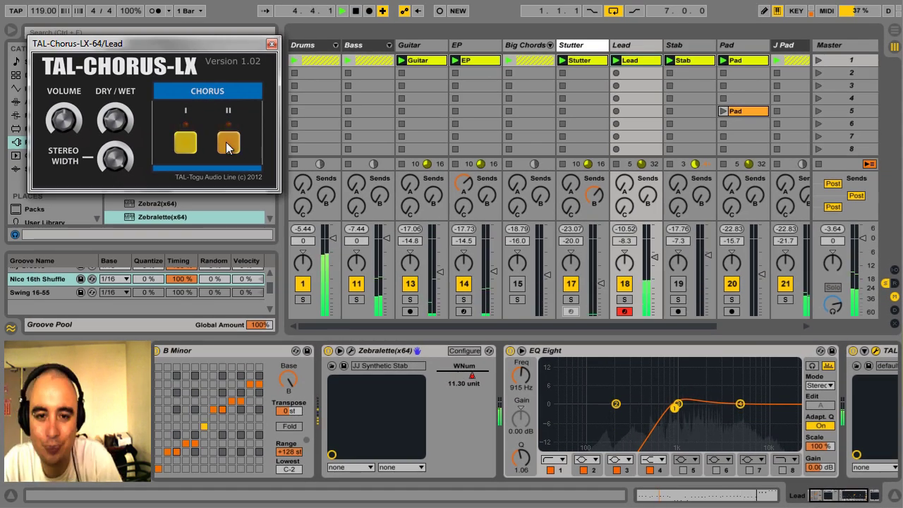
pyautogui.click(226, 142)
pyautogui.click(186, 142)
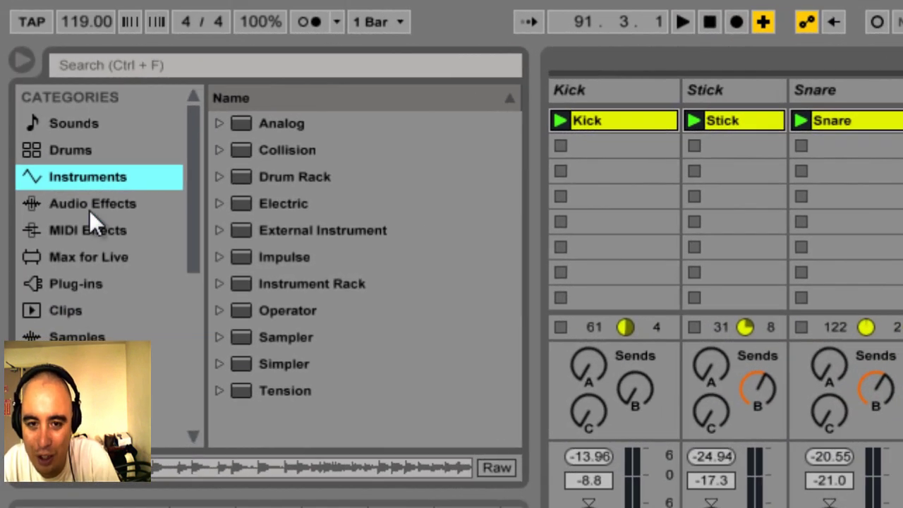
# - Search the browser's clips for "fill"
pyautogui.click(72, 310)
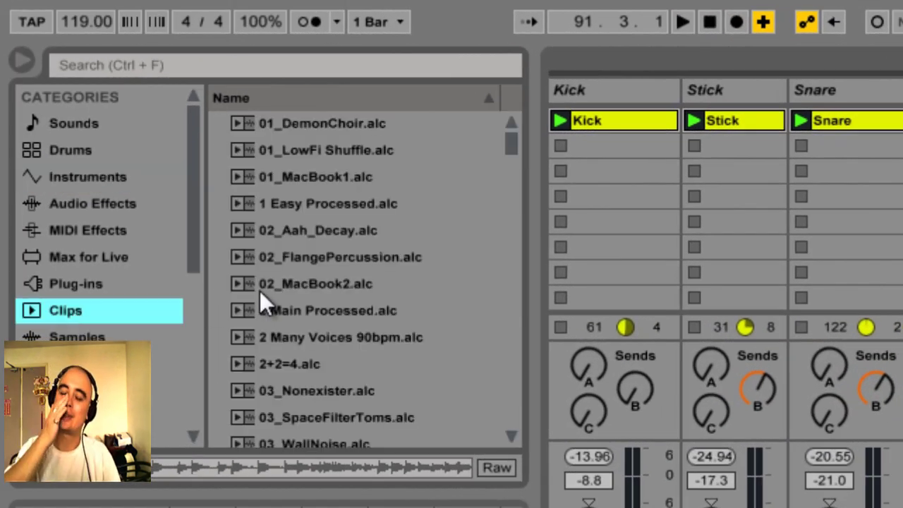
pyautogui.click(237, 59)
pyautogui.write('fill')
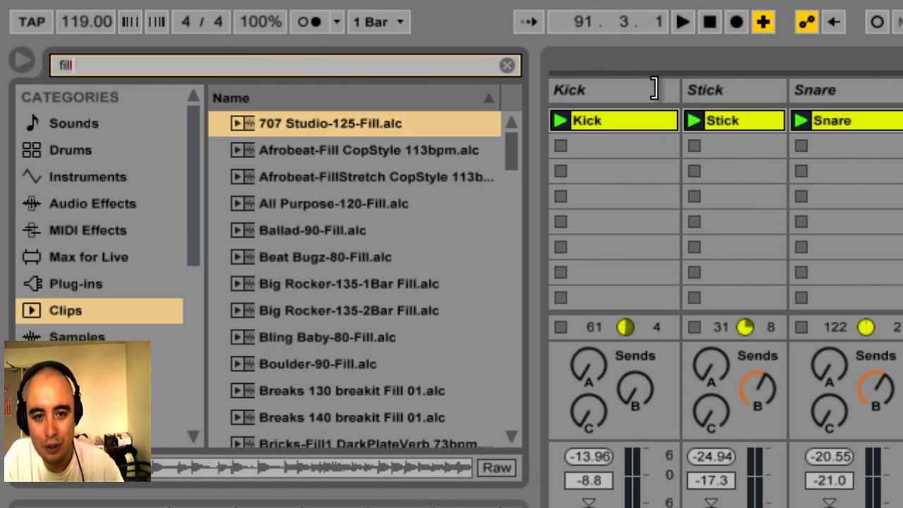
# - Audition the 707 Studio, both Afrobeat and the All Purpose-120 fill clips against the playing track, and stop playback
pyautogui.press('space')
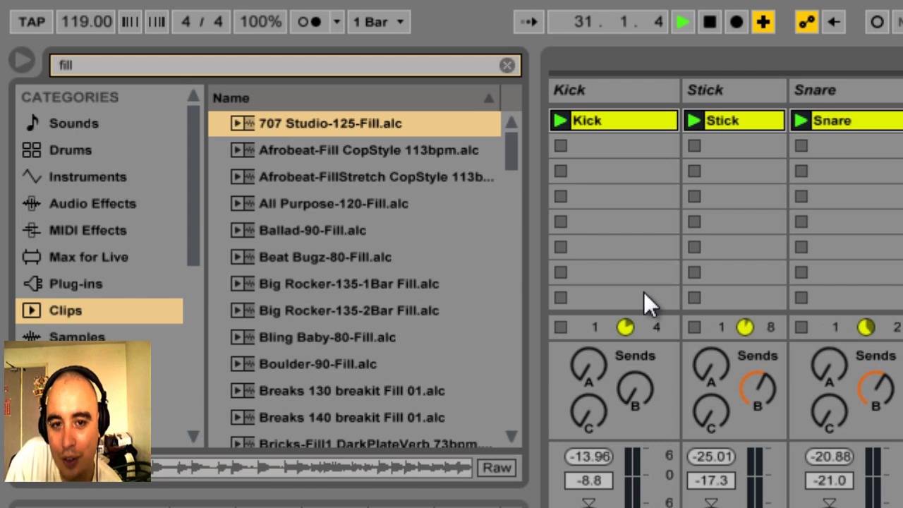
pyautogui.click(380, 126)
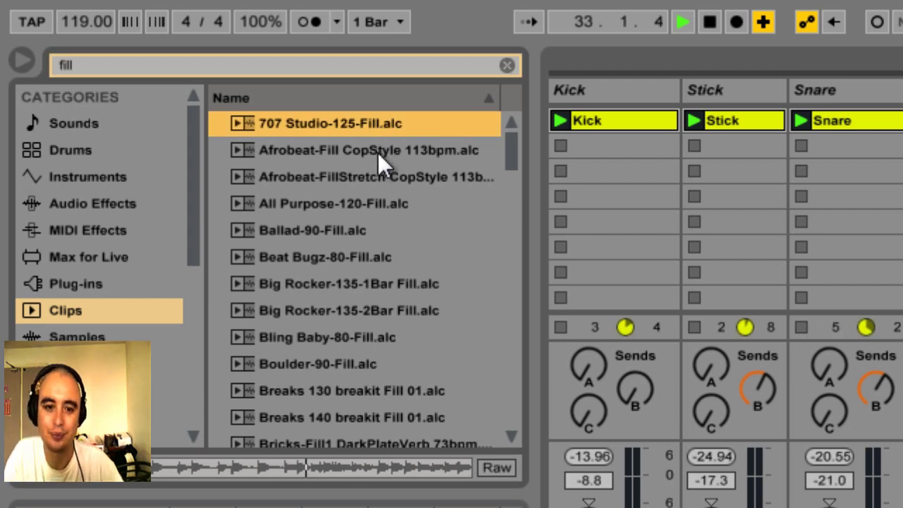
pyautogui.click(378, 153)
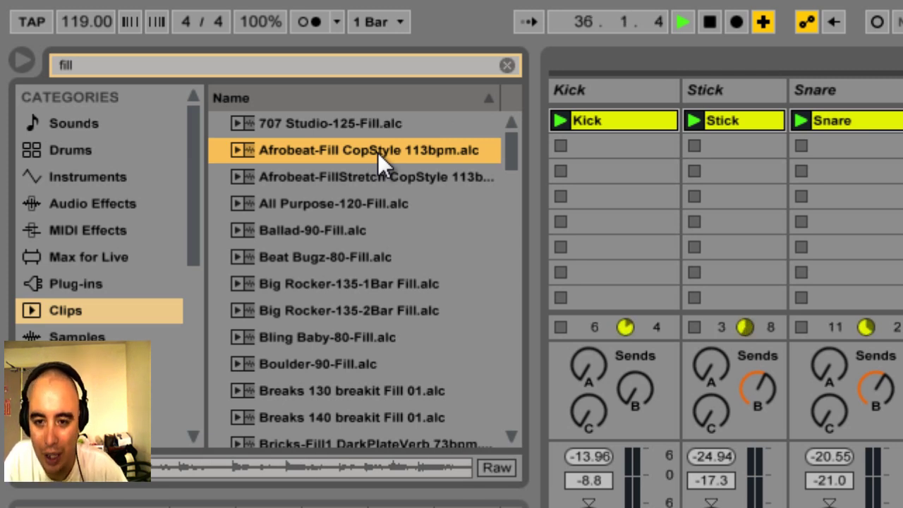
pyautogui.click(379, 177)
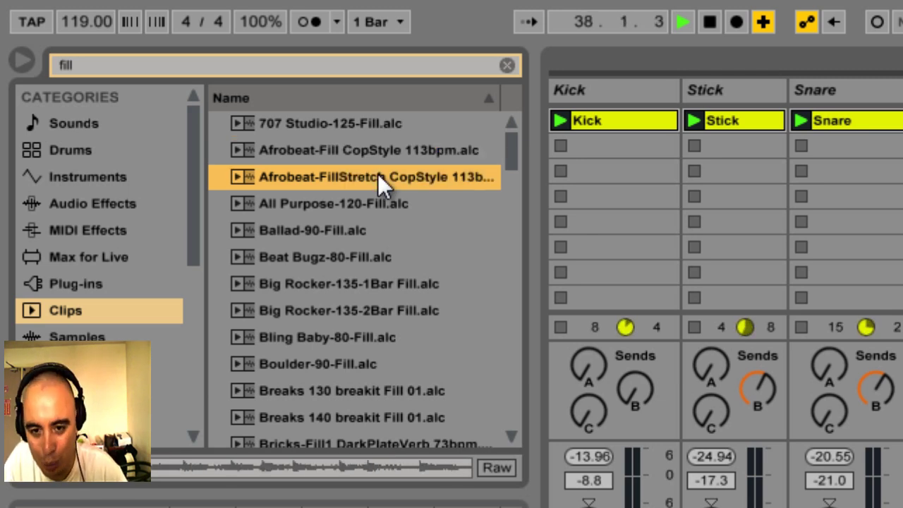
pyautogui.click(373, 204)
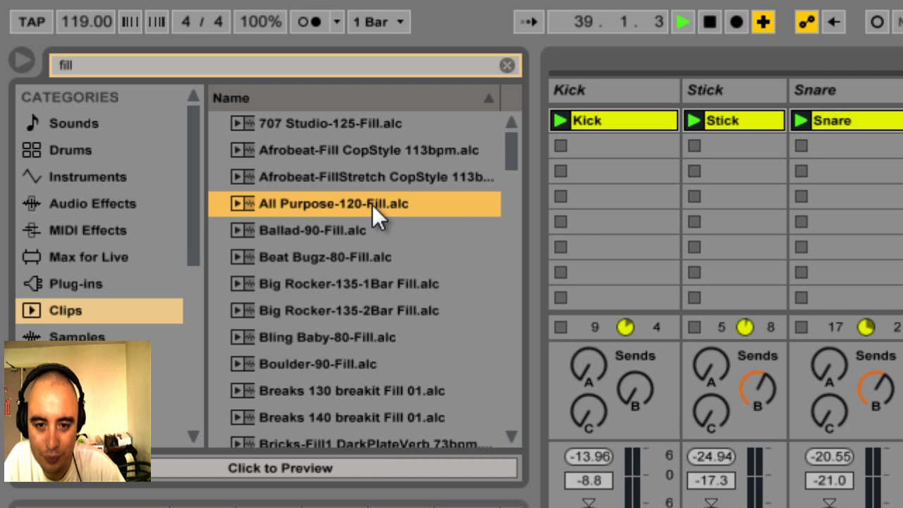
pyautogui.click(337, 462)
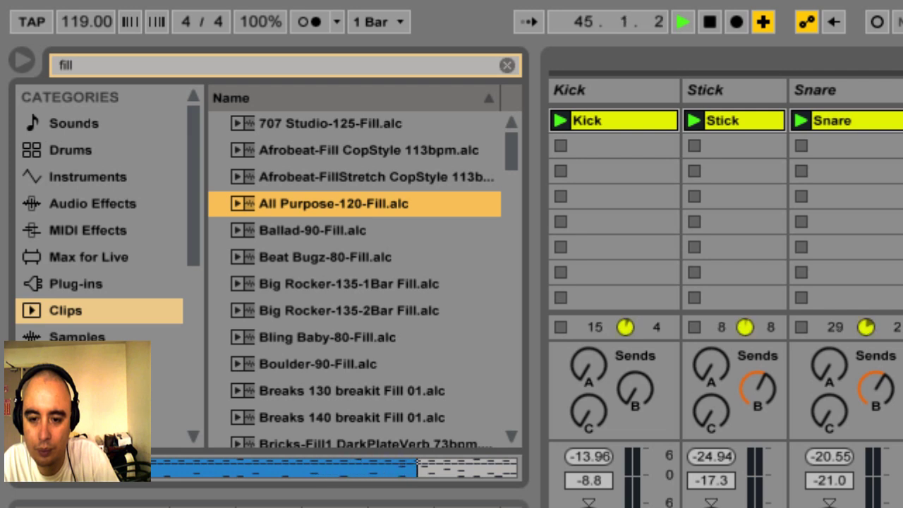
pyautogui.press('space')
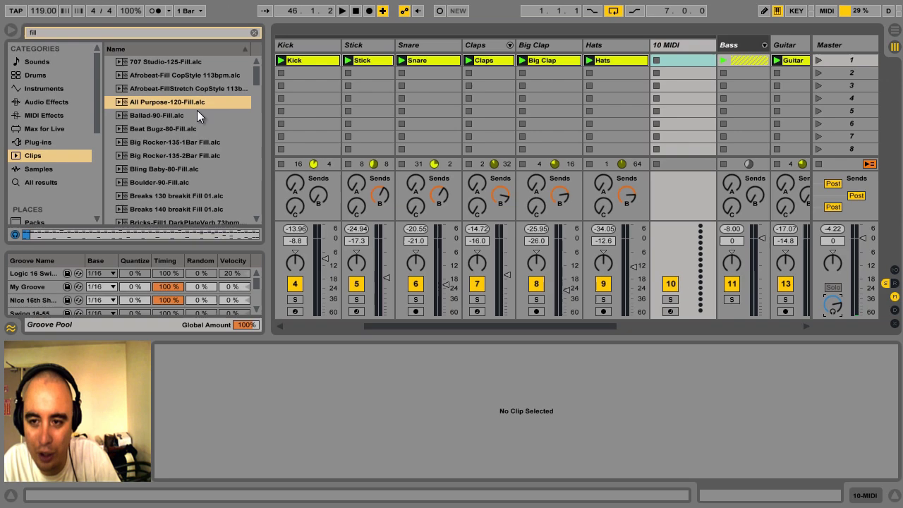
# - Insert All Purpose-120-Fill.alc into the first slot of the 10 MIDI track and play it soloed at -8.0 dB
pyautogui.moveTo(175, 101); pyautogui.dragTo(359, 101)
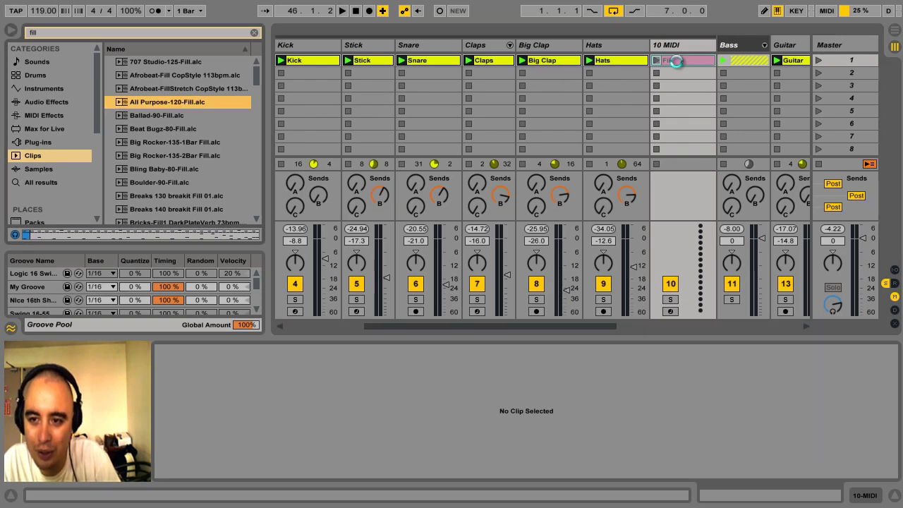
pyautogui.moveTo(677, 62); pyautogui.dragTo(677, 61)
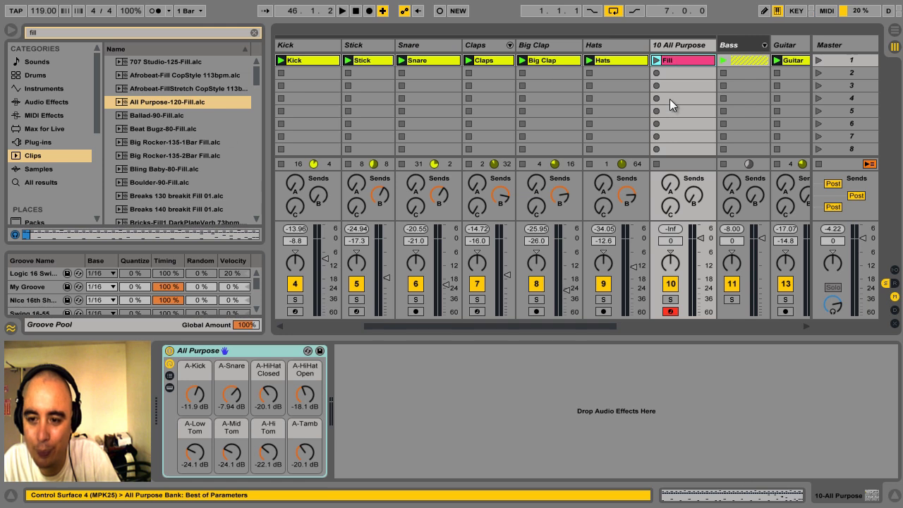
pyautogui.click(671, 299)
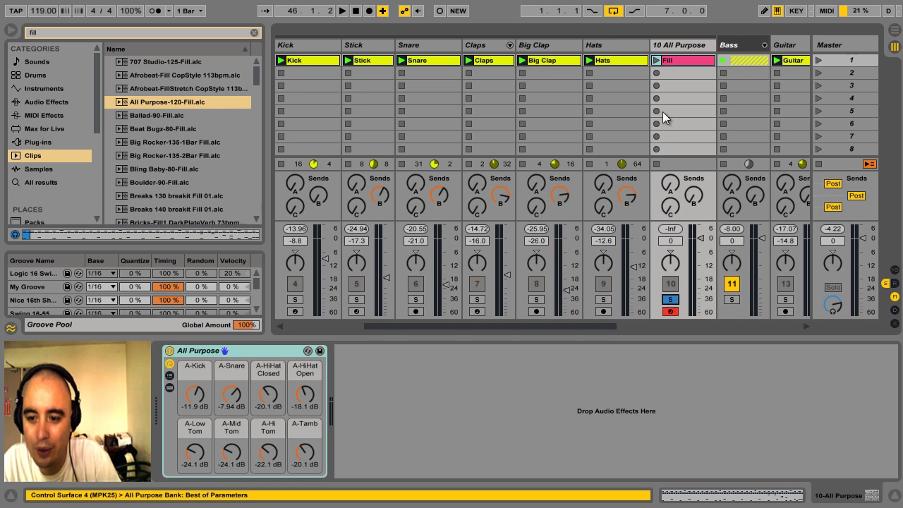
pyautogui.click(656, 60)
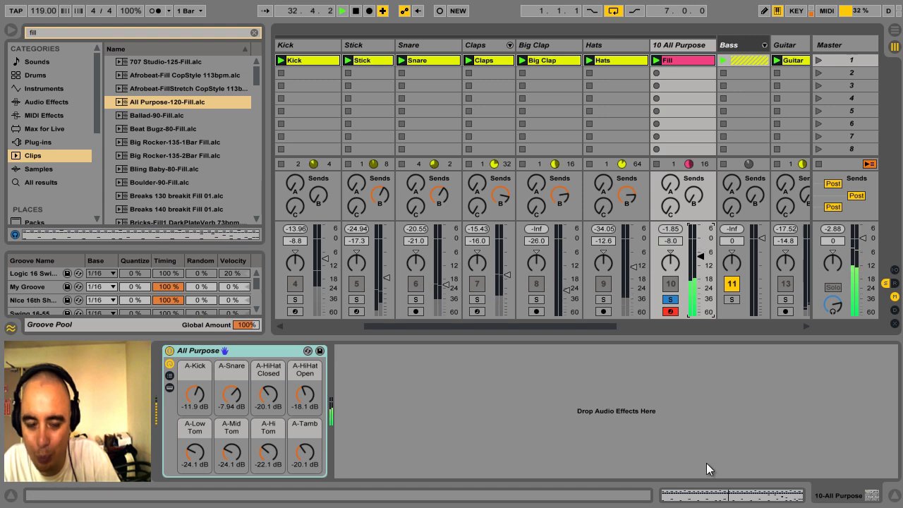
# - Enlarge the Fill clip's note editor and deactivate all kick, snare, hi-hat and tambourine notes, keeping only the toms active
pyautogui.hotkey('shift', 'Tab')
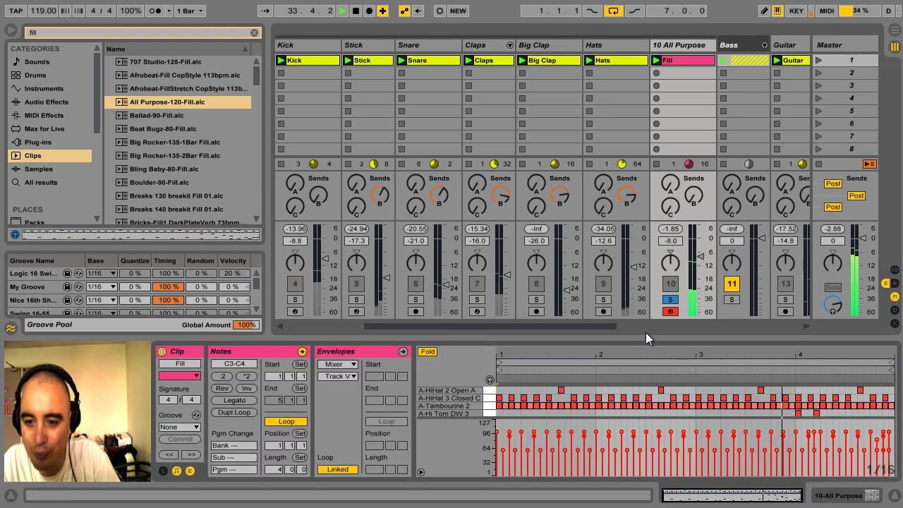
pyautogui.moveTo(649, 330); pyautogui.dragTo(651, 163)
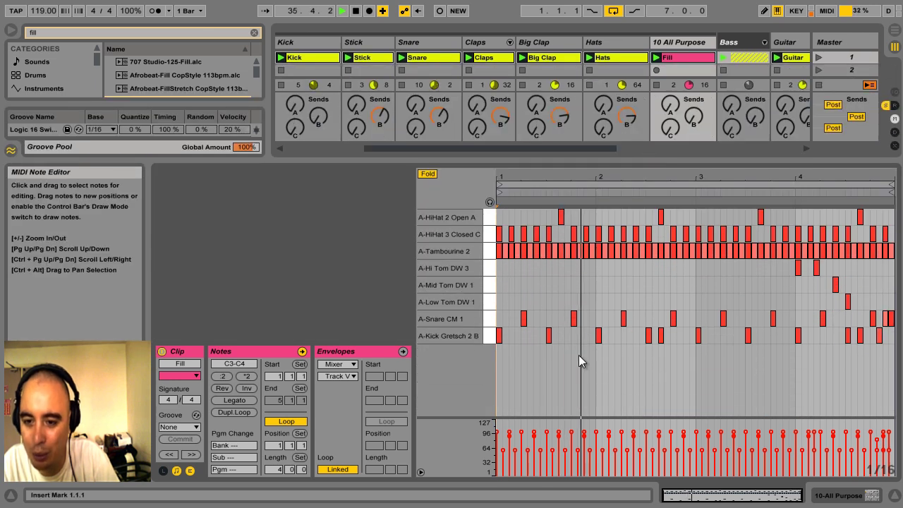
pyautogui.moveTo(501, 358); pyautogui.dragTo(891, 319)
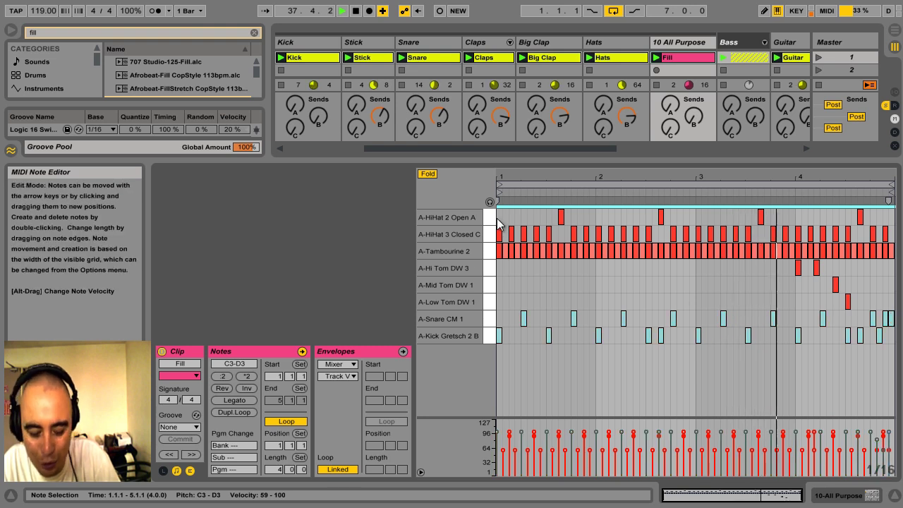
pyautogui.moveTo(501, 217); pyautogui.dragTo(601, 238)
pyautogui.moveTo(865, 264); pyautogui.dragTo(893, 260)
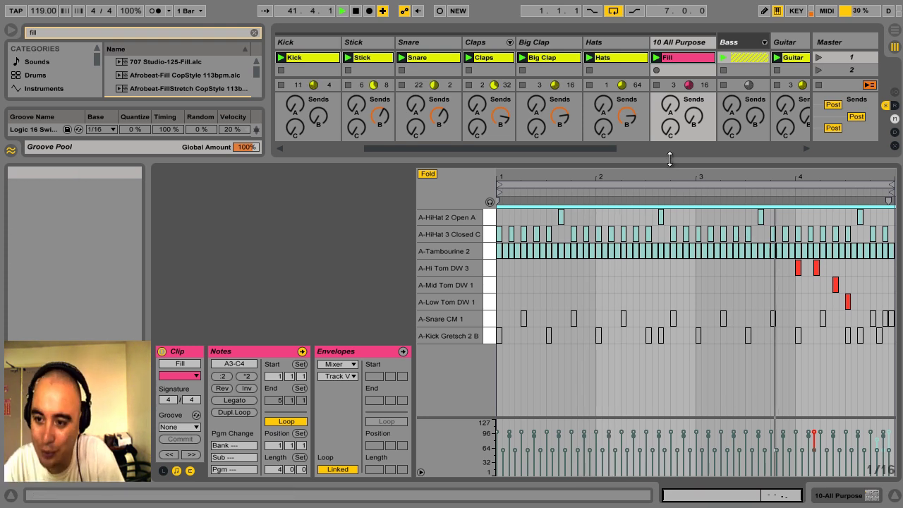
# - Reduce the note editor, unsolo the fill track to hear it in the mix, and relaunch the Fill clip looped over bar 4
pyautogui.moveTo(669, 159); pyautogui.dragTo(663, 333)
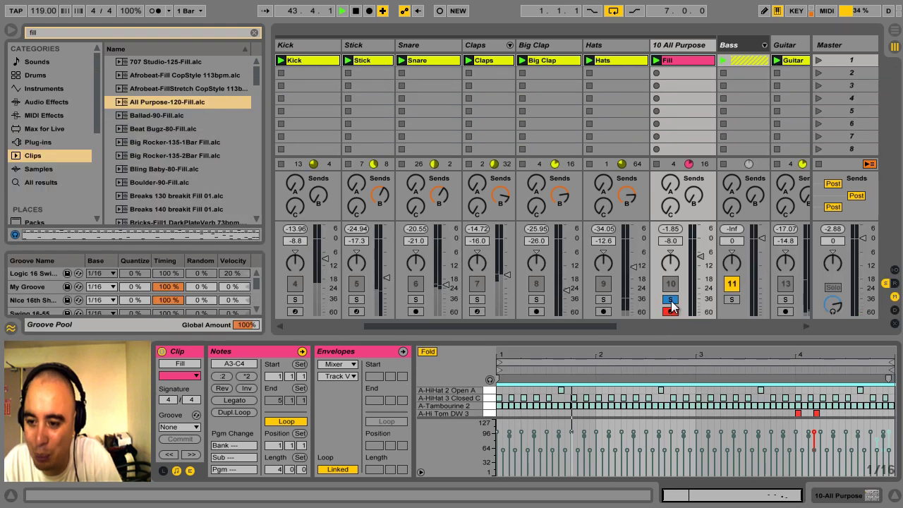
pyautogui.click(672, 301)
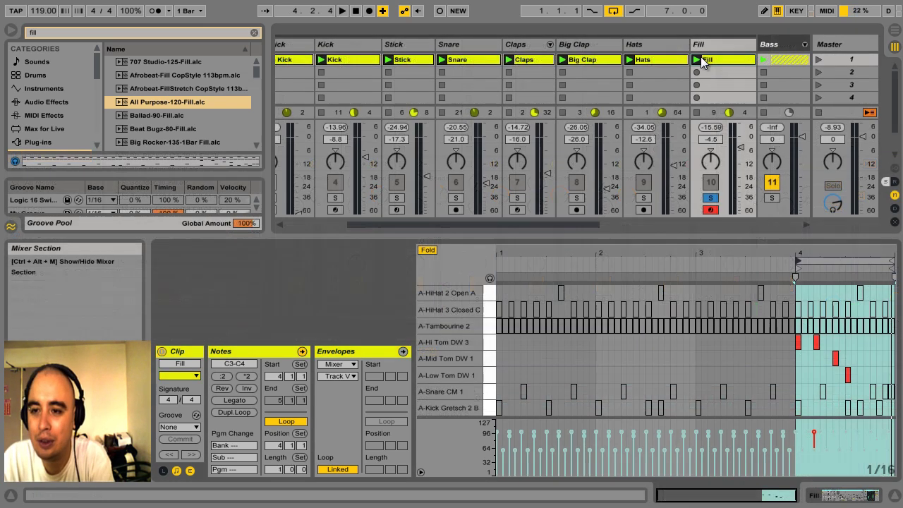
pyautogui.click(697, 60)
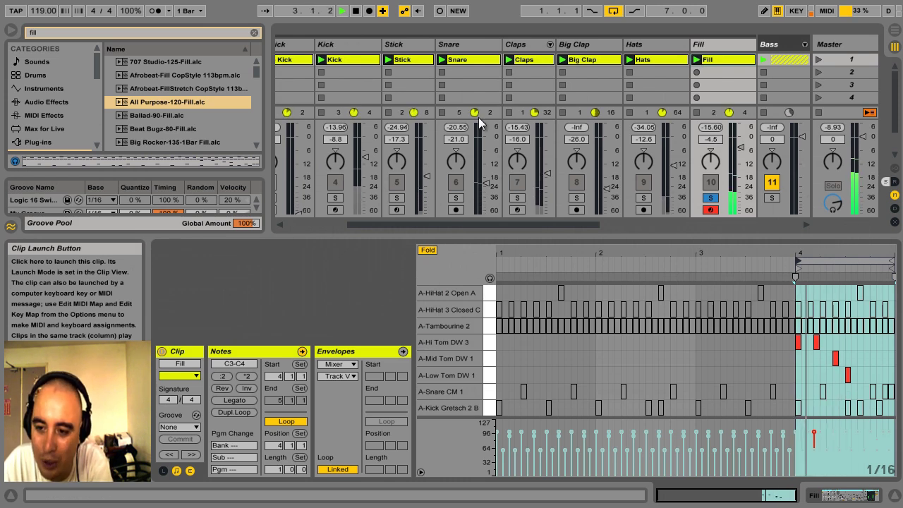
# - Reduce the note editor, clear the browser search and open the User Library's Audio Effect Rack presets folder Minimal System Studio Tools
pyautogui.moveTo(483, 240); pyautogui.dragTo(484, 344)
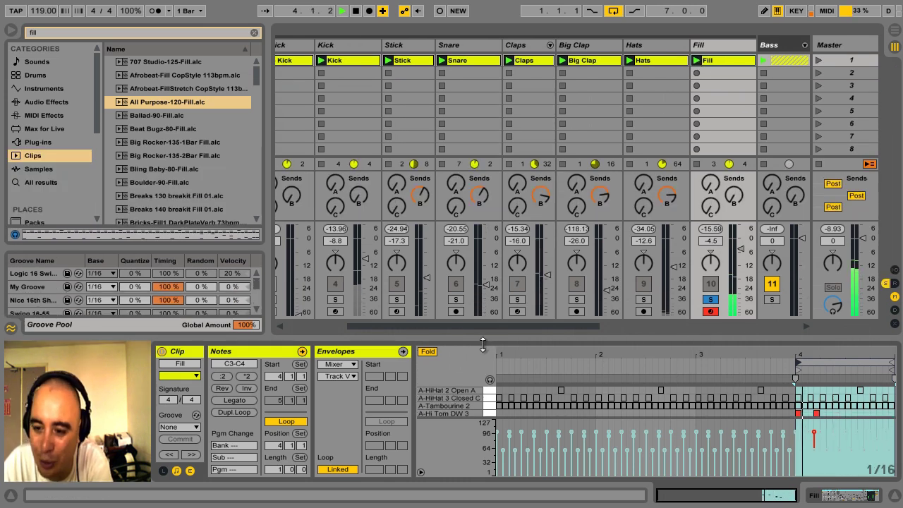
pyautogui.click(254, 33)
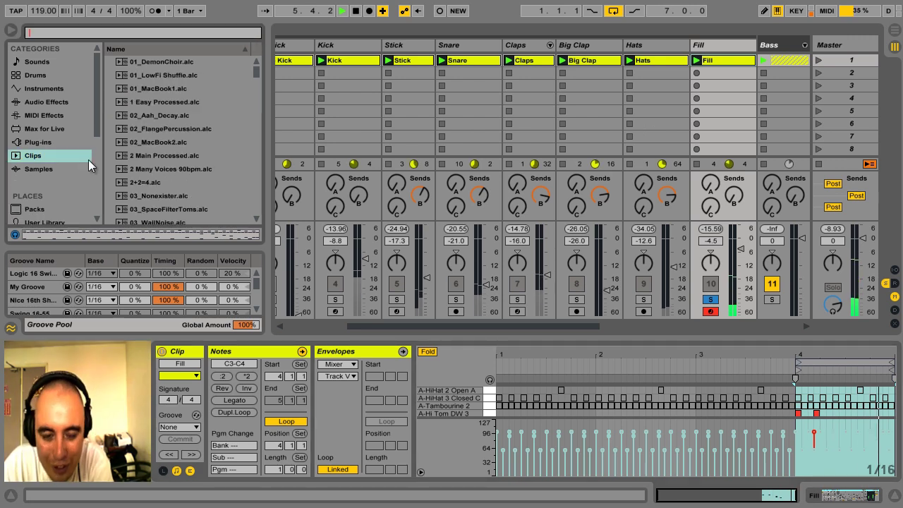
pyautogui.click(59, 220)
pyautogui.click(204, 187)
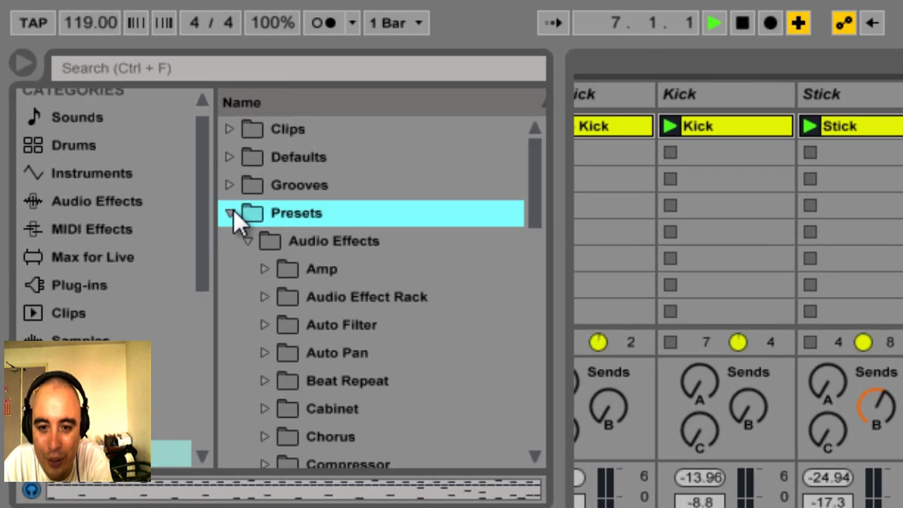
pyautogui.click(255, 242)
pyautogui.click(256, 241)
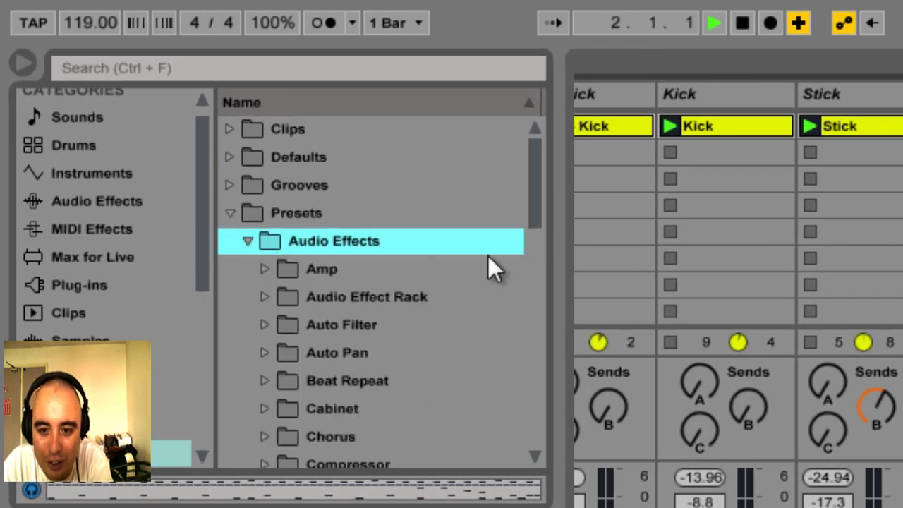
pyautogui.click(263, 297)
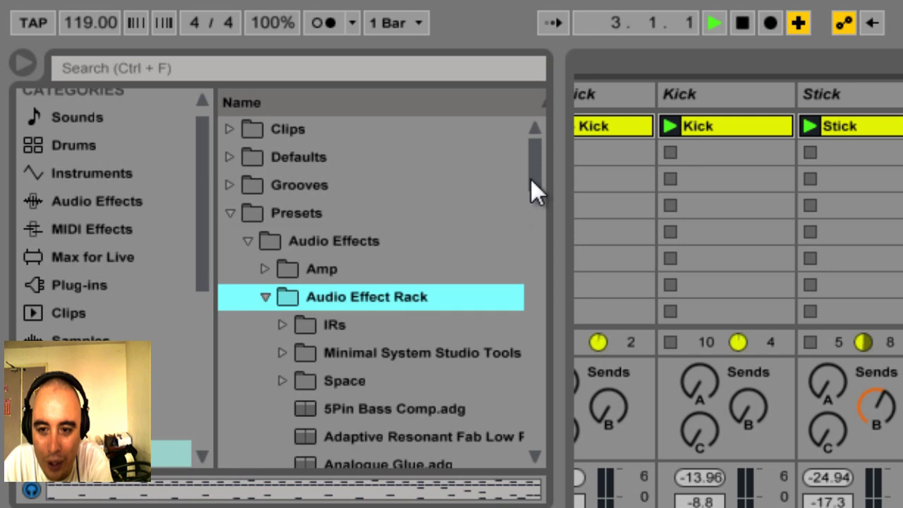
pyautogui.scroll(-5, 523, 185)
pyautogui.click(366, 194)
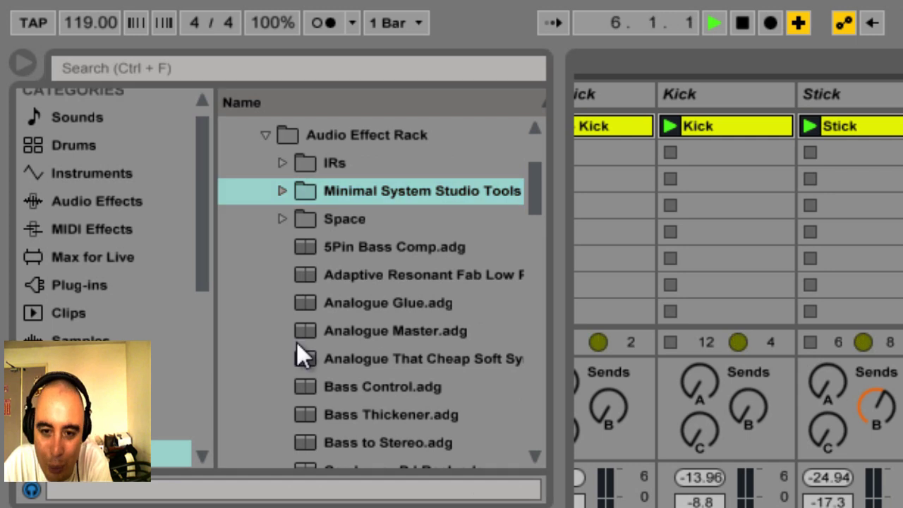
pyautogui.click(282, 191)
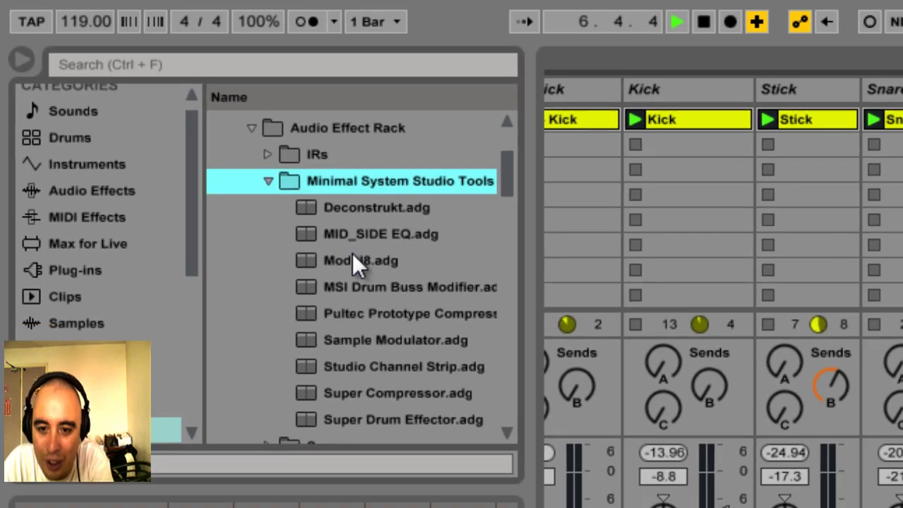
# - Add Modul8.adg after the Compressor on the Fill track and set Air to 4.52 Hz and Amount to 2.30 Hz
pyautogui.click(367, 275)
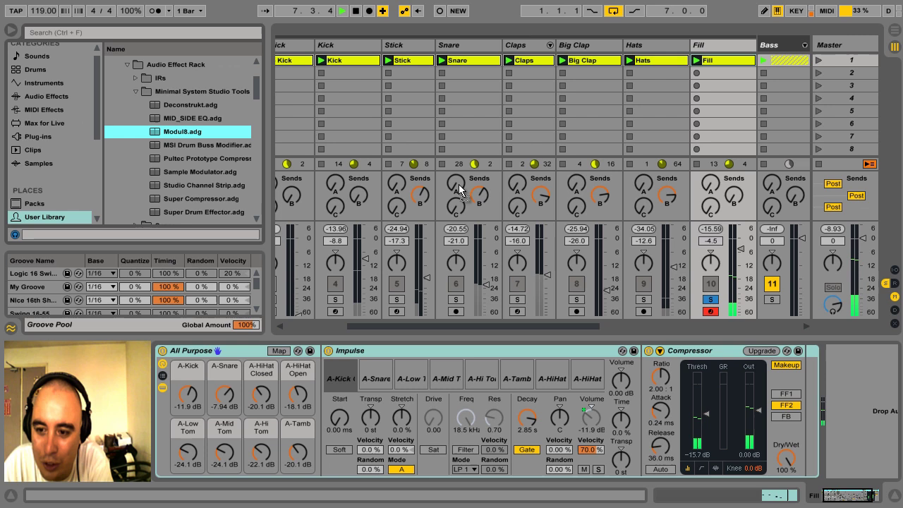
pyautogui.moveTo(459, 189); pyautogui.dragTo(838, 409)
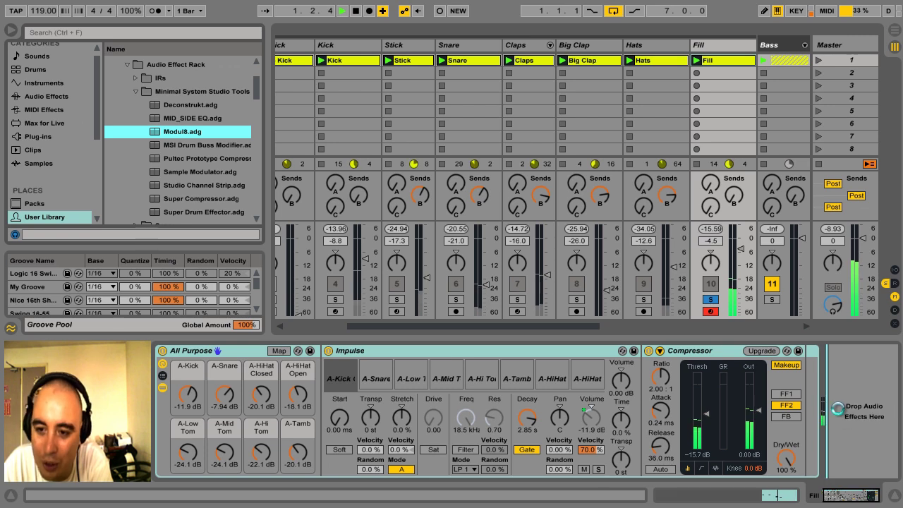
pyautogui.moveTo(838, 409); pyautogui.dragTo(838, 408)
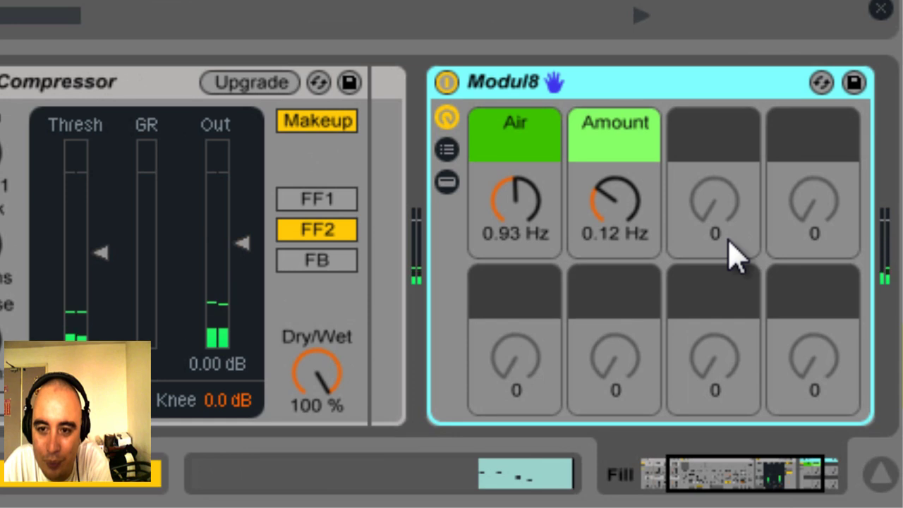
pyautogui.click(615, 224)
pyautogui.moveTo(615, 224); pyautogui.dragTo(582, 244)
pyautogui.moveTo(528, 206); pyautogui.dragTo(532, 202)
pyautogui.moveTo(629, 226)
pyautogui.mouseDown()
pyautogui.moveTo(637, 242)
pyautogui.moveTo(622, 224)
pyautogui.mouseUp()
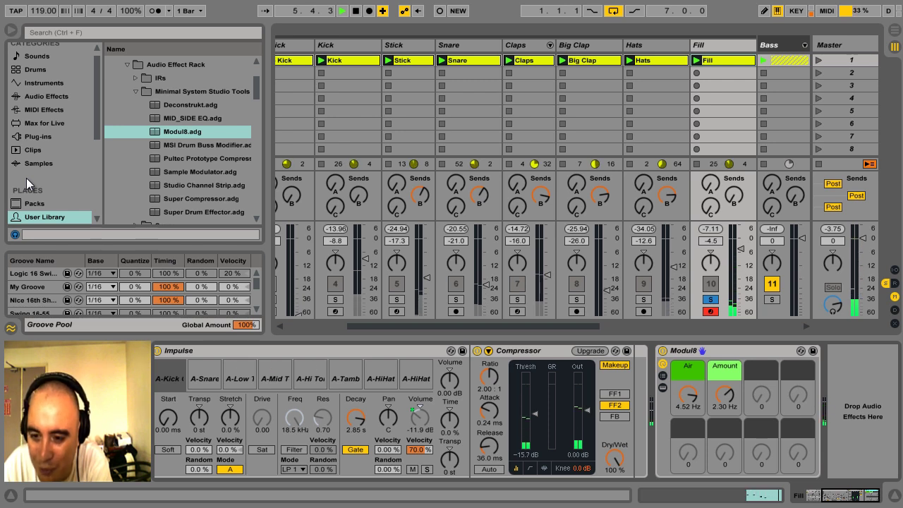
# - Add EQ Eight after Modul8 on the Fill track and make band 1 a low cut at about 64.6 Hz
pyautogui.click(46, 96)
pyautogui.click(160, 196)
pyautogui.moveTo(160, 196); pyautogui.dragTo(833, 401)
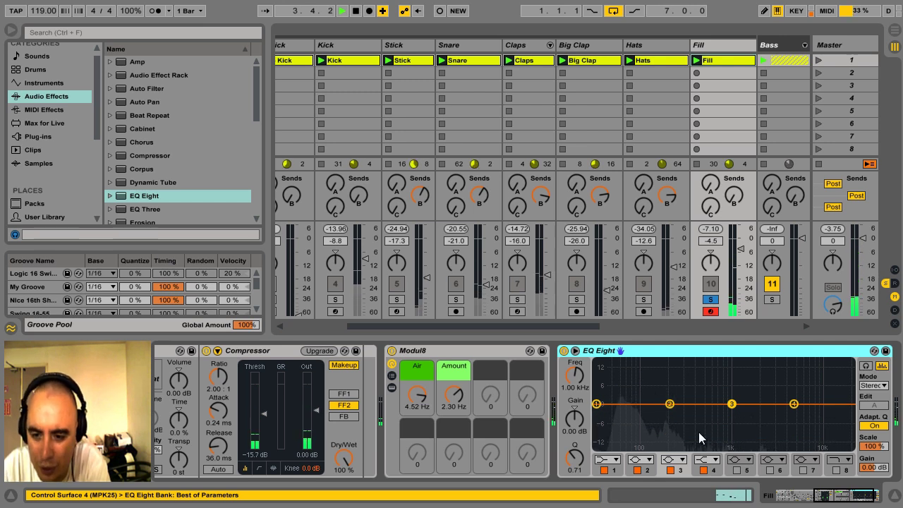
pyautogui.click(611, 463)
pyautogui.click(605, 472)
pyautogui.moveTo(602, 419); pyautogui.dragTo(629, 412)
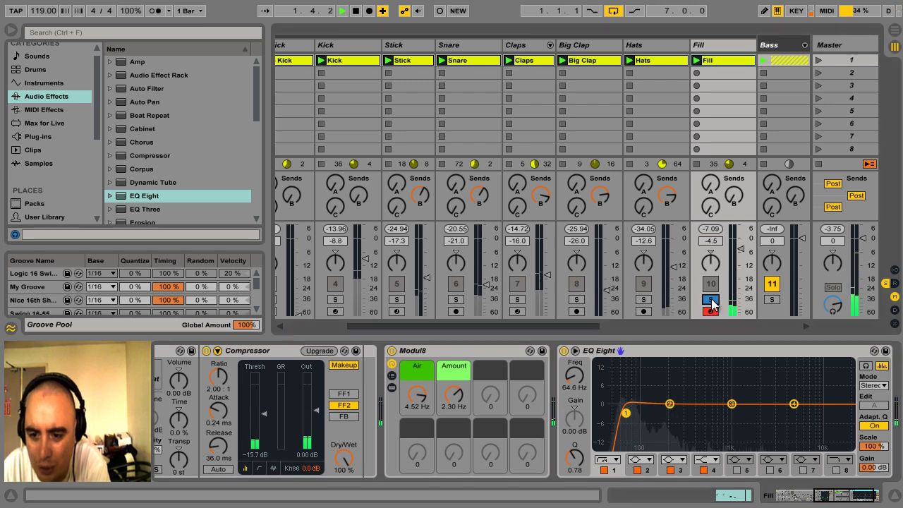
# - Extend the Fill clip's loop over bars 1 to 4, relaunch scene 1 and lower the Fill track's volume to -7.3 dB
pyautogui.click(723, 497)
pyautogui.moveTo(798, 363); pyautogui.dragTo(499, 363)
pyautogui.moveTo(568, 340); pyautogui.dragTo(607, 303)
pyautogui.click(818, 62)
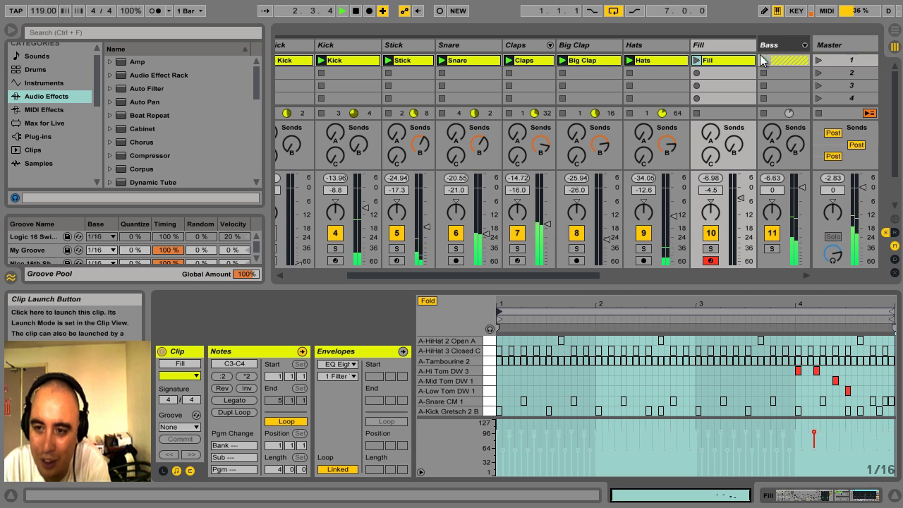
pyautogui.click(819, 62)
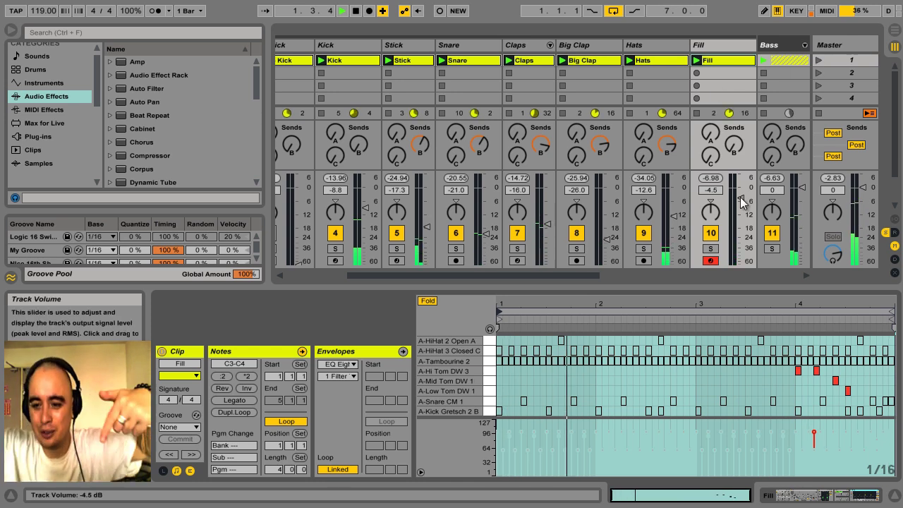
pyautogui.moveTo(741, 204); pyautogui.dragTo(743, 206)
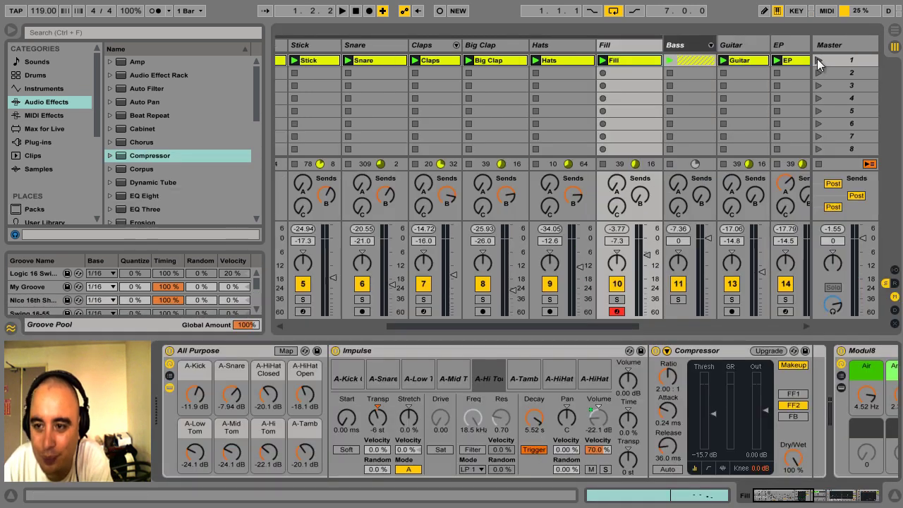
# - Relaunch scene 1, solo the Fill track and shorten the Fill clip's loop to bar 4
pyautogui.click(818, 61)
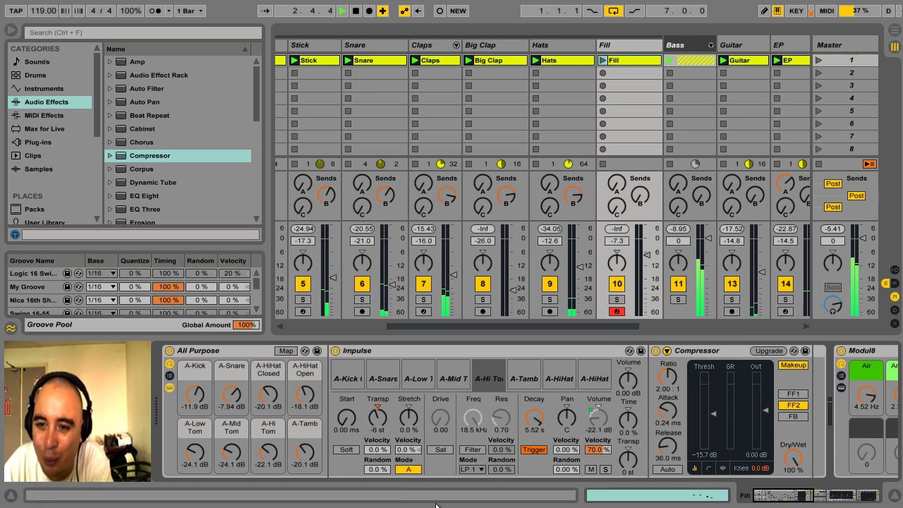
pyautogui.moveTo(494, 381)
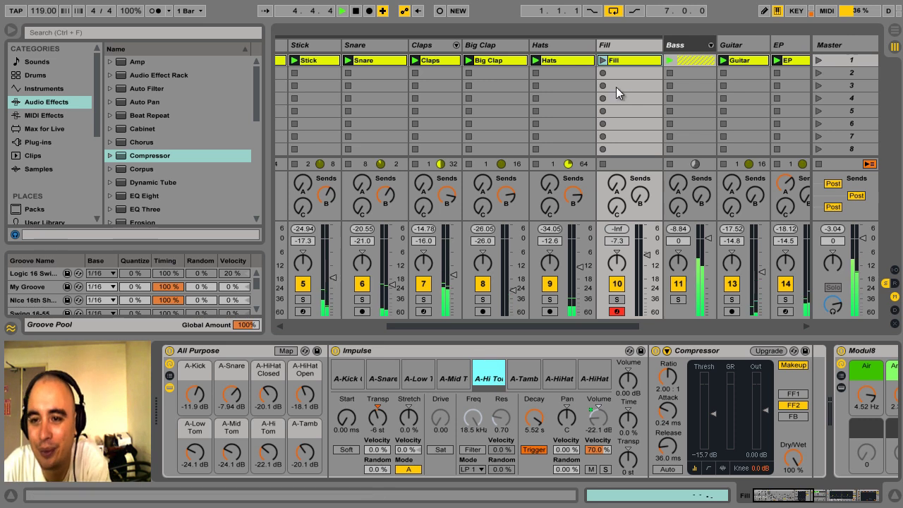
pyautogui.click(615, 301)
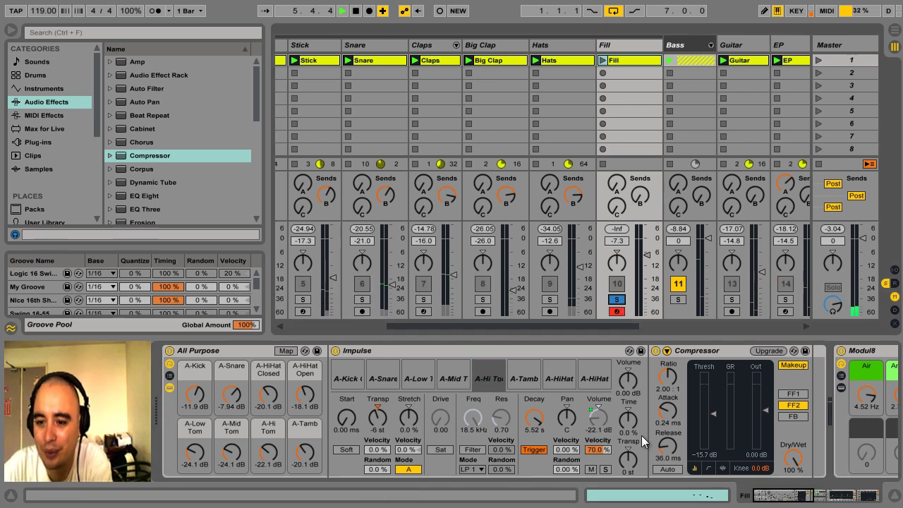
pyautogui.click(653, 496)
pyautogui.moveTo(499, 365); pyautogui.dragTo(799, 364)
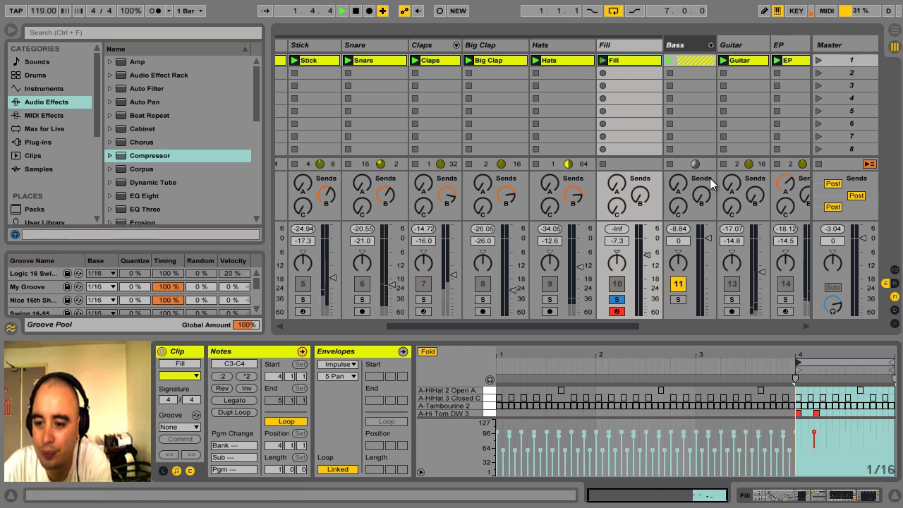
# - Pan Impulse's Hi Tom to about 16R, Mid Tom to about 7R and Low Tom to 10L, and unsolo the Fill track
pyautogui.click(746, 496)
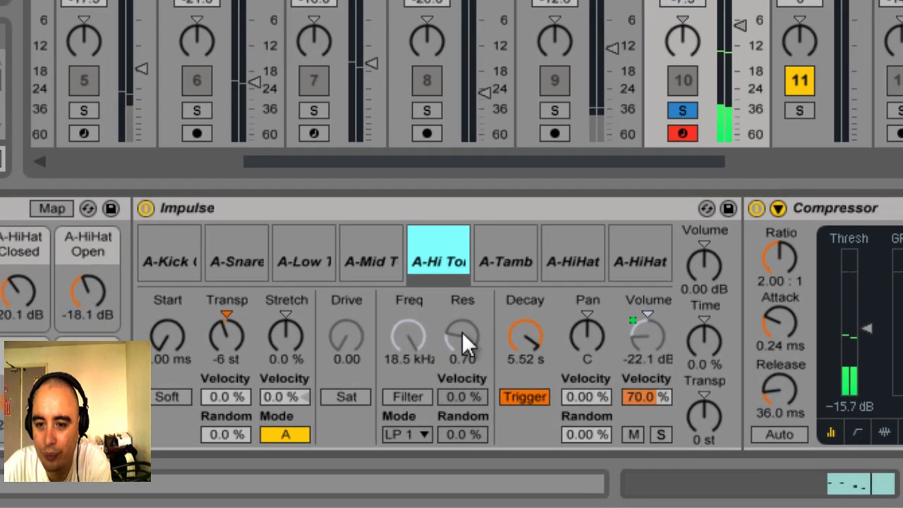
pyautogui.moveTo(488, 383)
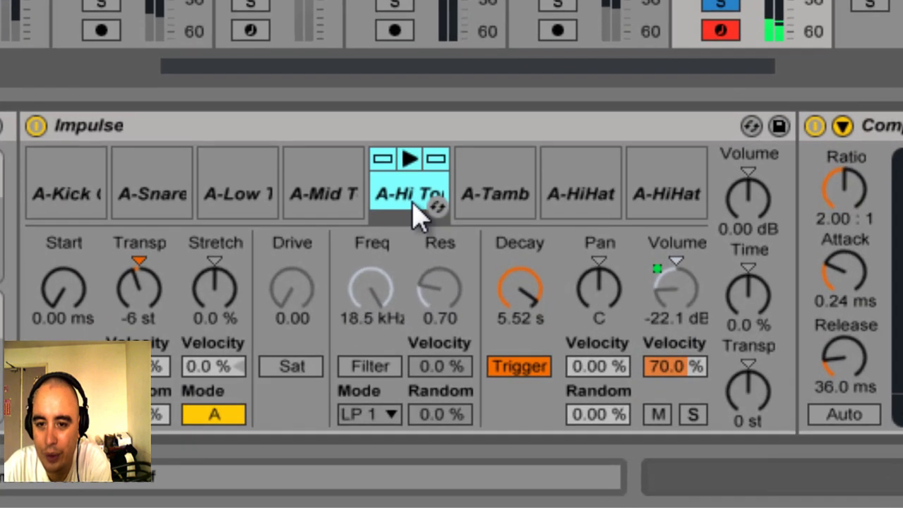
pyautogui.moveTo(597, 313); pyautogui.dragTo(597, 299)
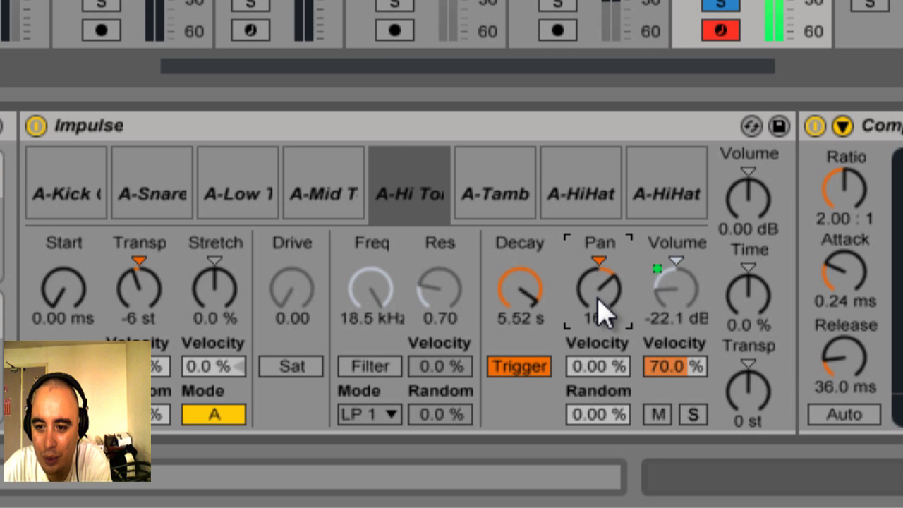
pyautogui.click(323, 215)
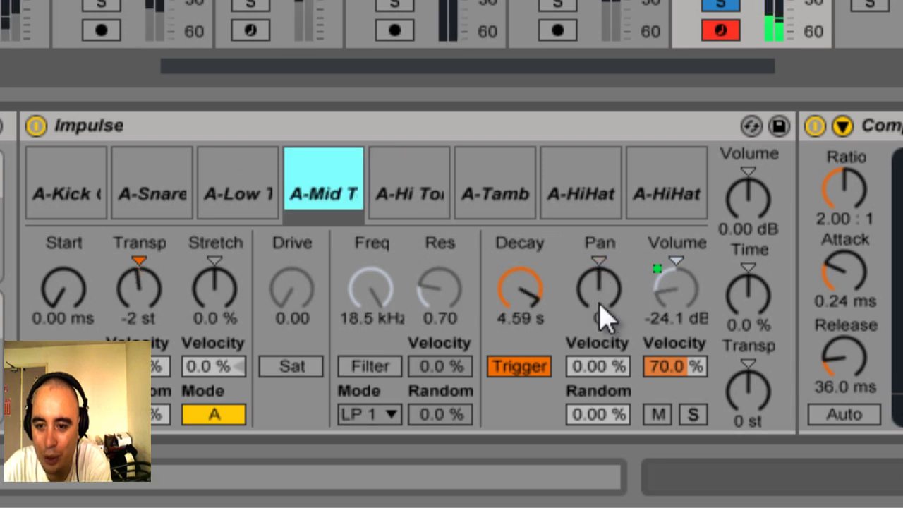
pyautogui.moveTo(587, 314); pyautogui.dragTo(601, 305)
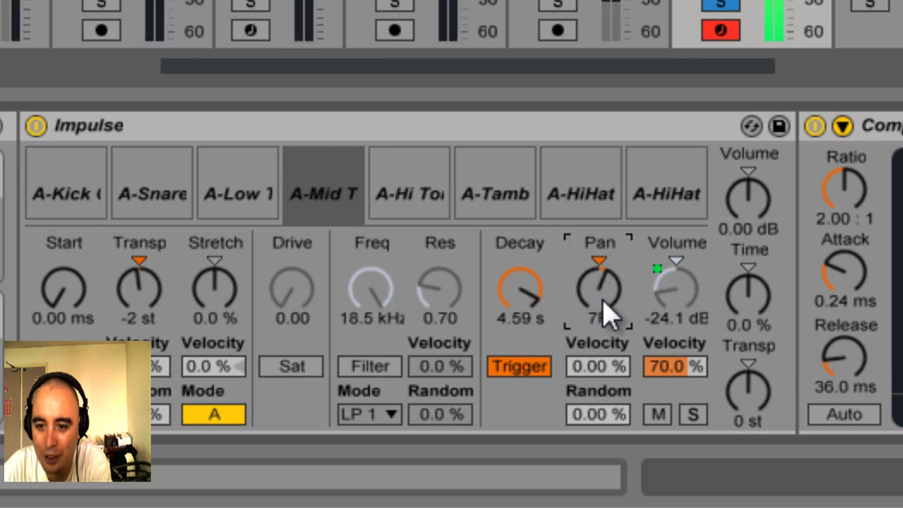
pyautogui.click(211, 228)
pyautogui.moveTo(600, 302); pyautogui.dragTo(602, 292)
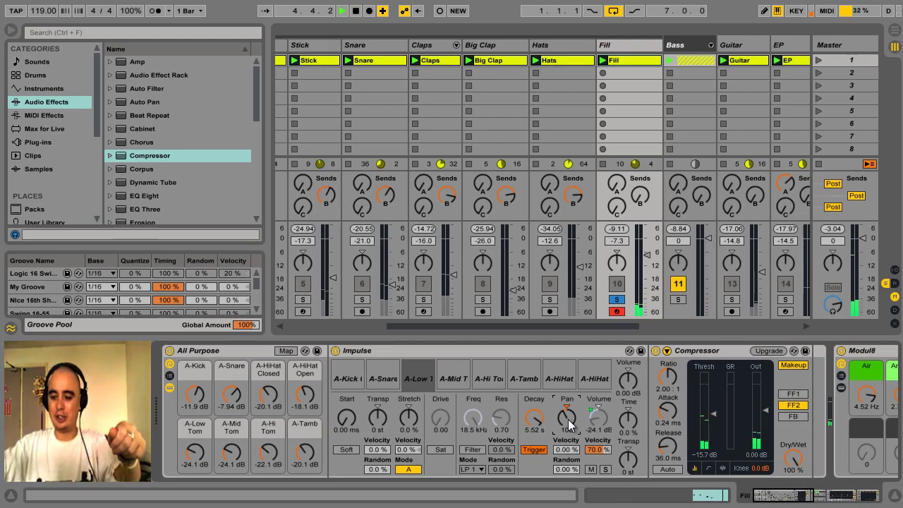
pyautogui.click(489, 379)
pyautogui.click(425, 378)
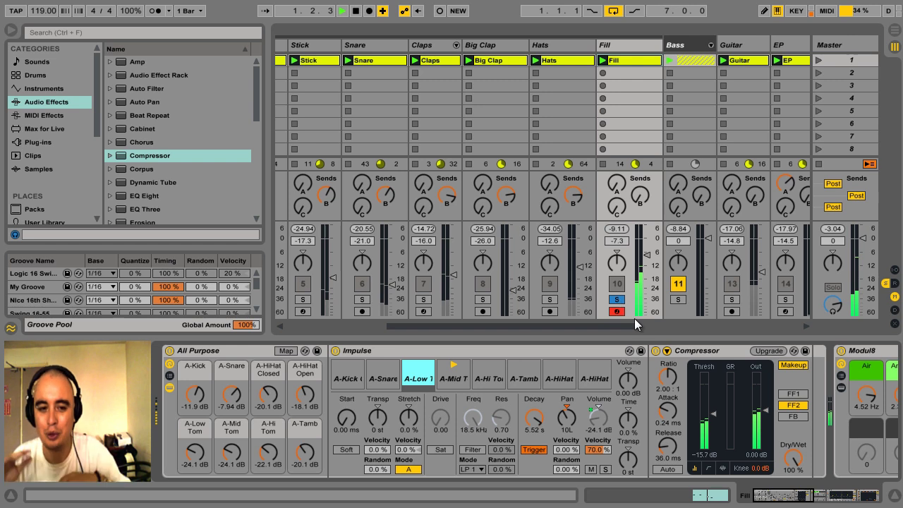
pyautogui.click(617, 300)
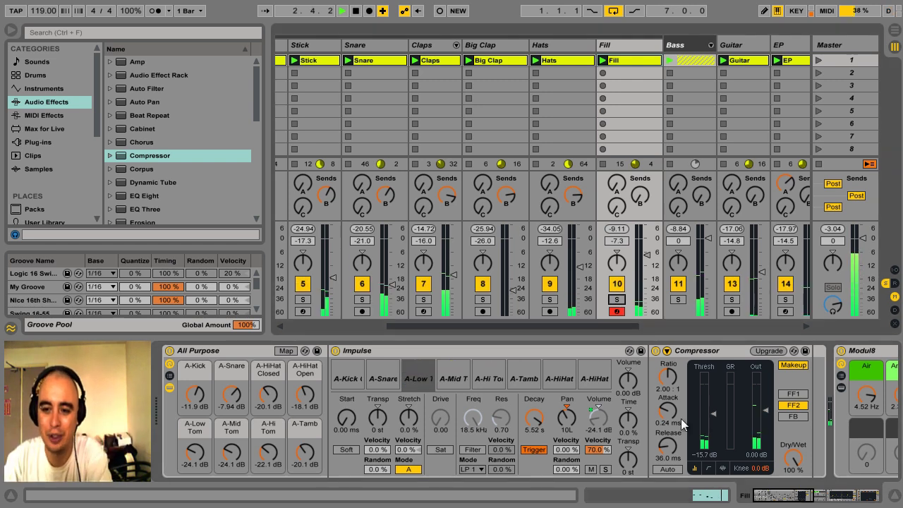
# - Extend the Fill clip's loop back over all four bars and raise the Fill track's send B slightly
pyautogui.hotkey('shift', 'Tab')
pyautogui.moveTo(608, 372); pyautogui.dragTo(477, 366)
pyautogui.moveTo(637, 199); pyautogui.dragTo(638, 196)
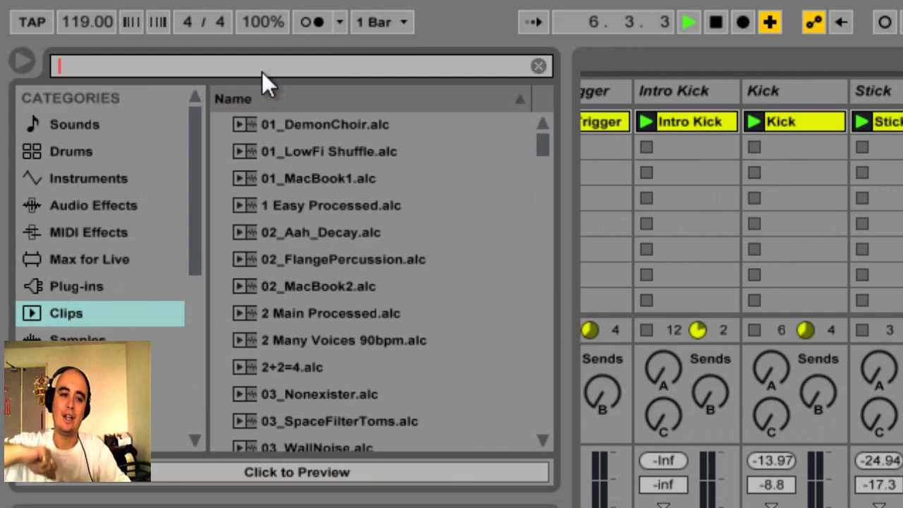
# - Search the clips for "hit", stop playback and preview the results from AOU String Hits through Drums-Hb Hit The Hut
pyautogui.write('hit')
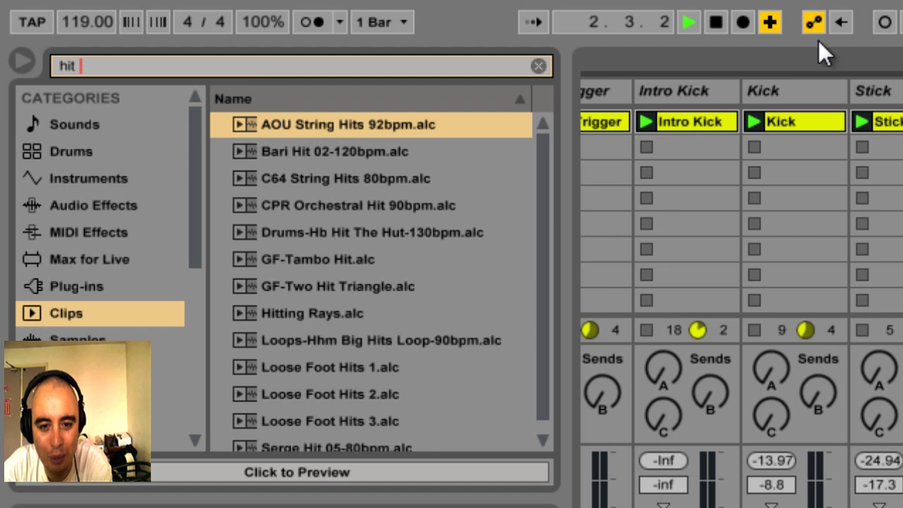
pyautogui.click(718, 24)
pyautogui.click(337, 125)
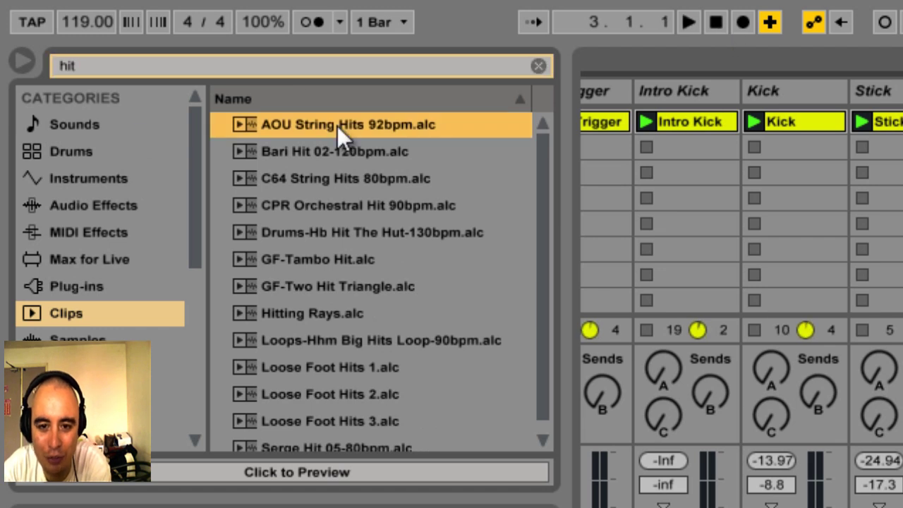
pyautogui.click(369, 472)
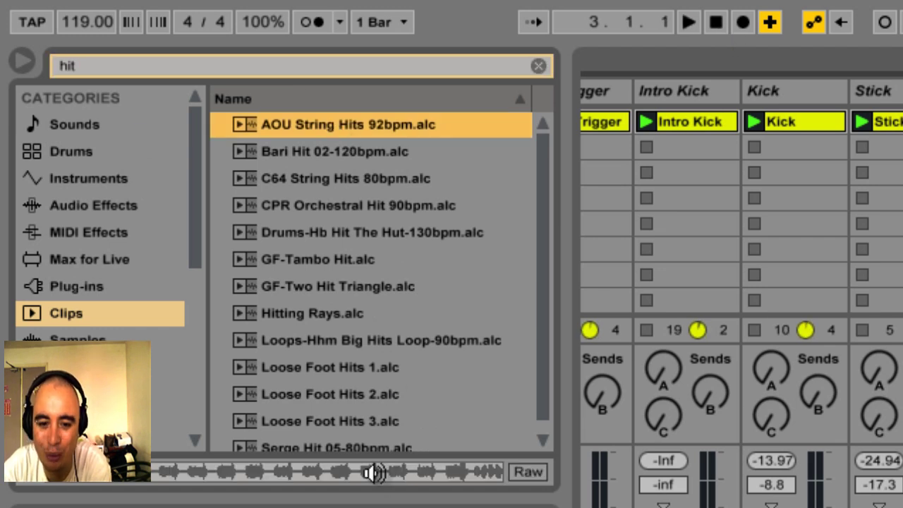
pyautogui.press('Down')
pyautogui.click(374, 474)
pyautogui.press('Down')
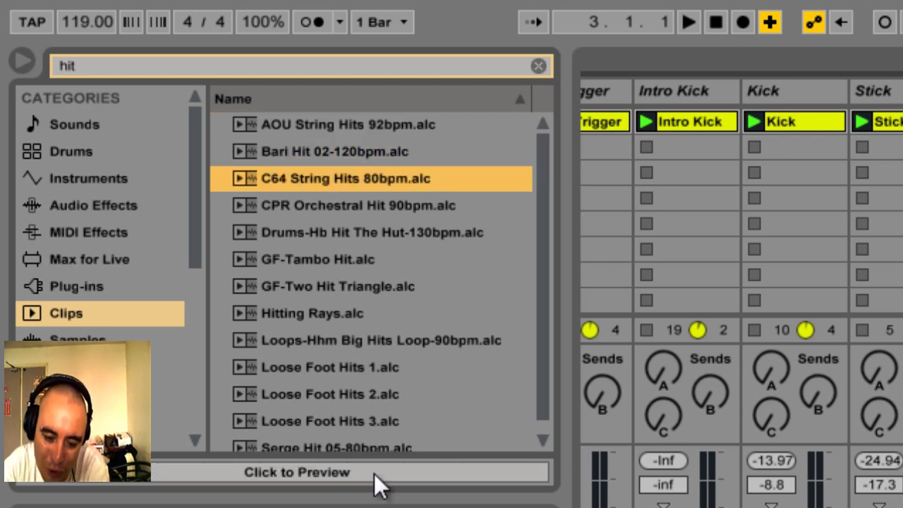
pyautogui.click(374, 474)
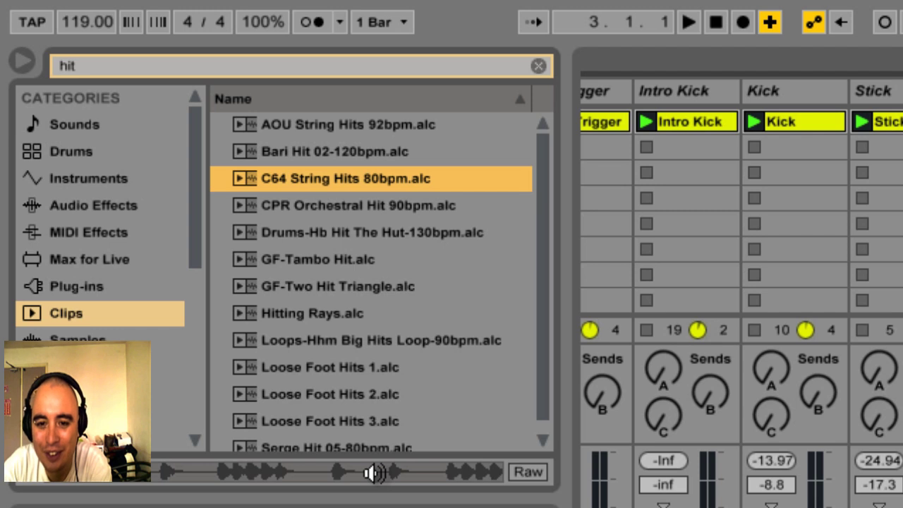
pyautogui.press('Down')
pyautogui.click(374, 474)
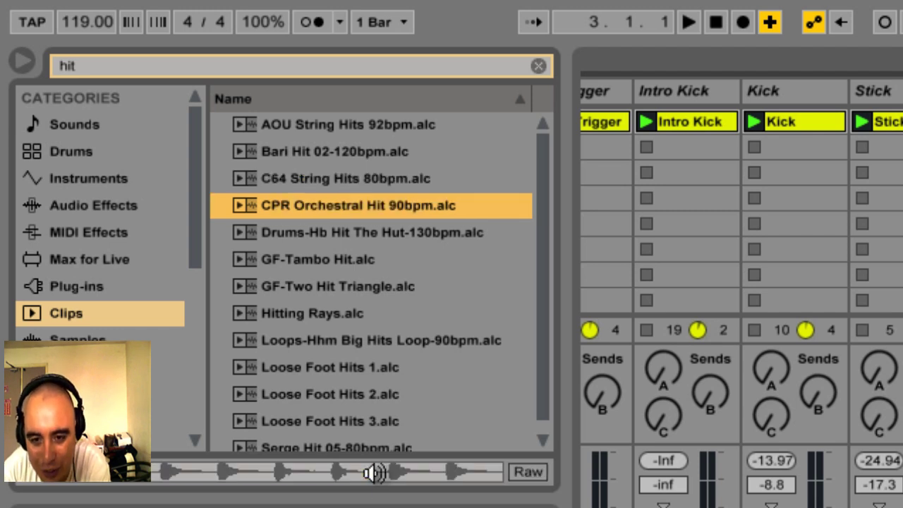
pyautogui.press('Down')
pyautogui.click(374, 474)
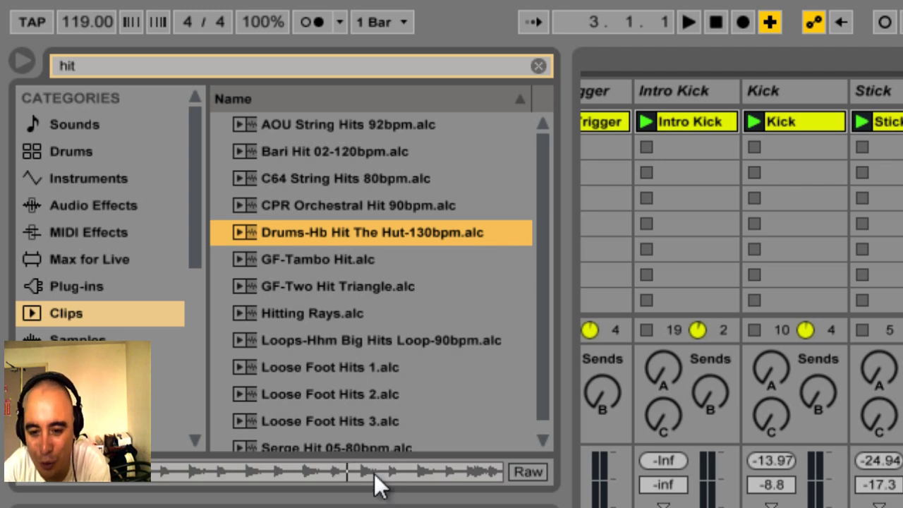
# - Preview the GF-Tambo Hit, GF-Two Hit Triangle, Hitting Rays and Loops-Hhm Big Hits Loop clips
pyautogui.click(344, 261)
pyautogui.click(334, 473)
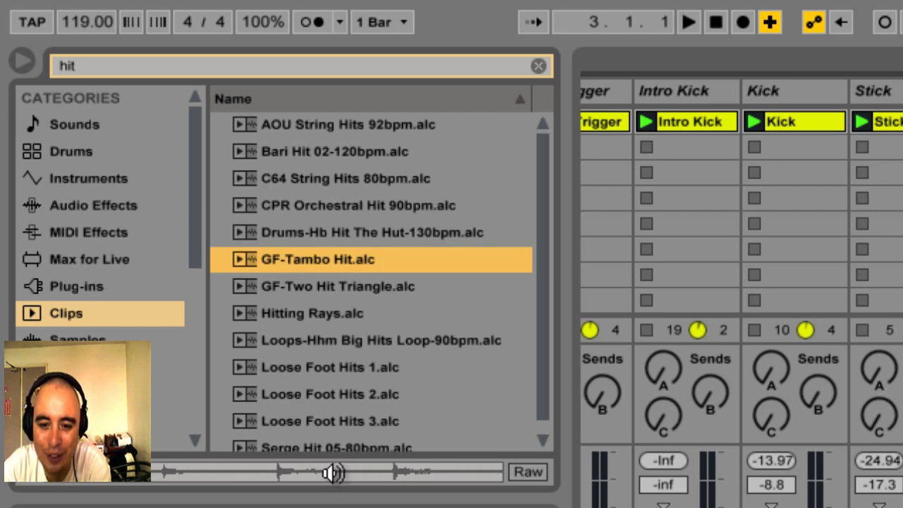
pyautogui.click(348, 288)
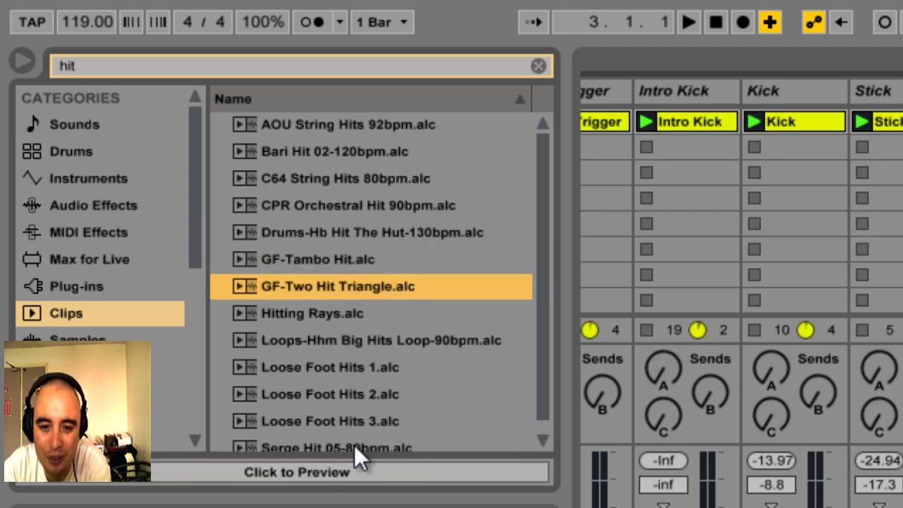
pyautogui.click(353, 473)
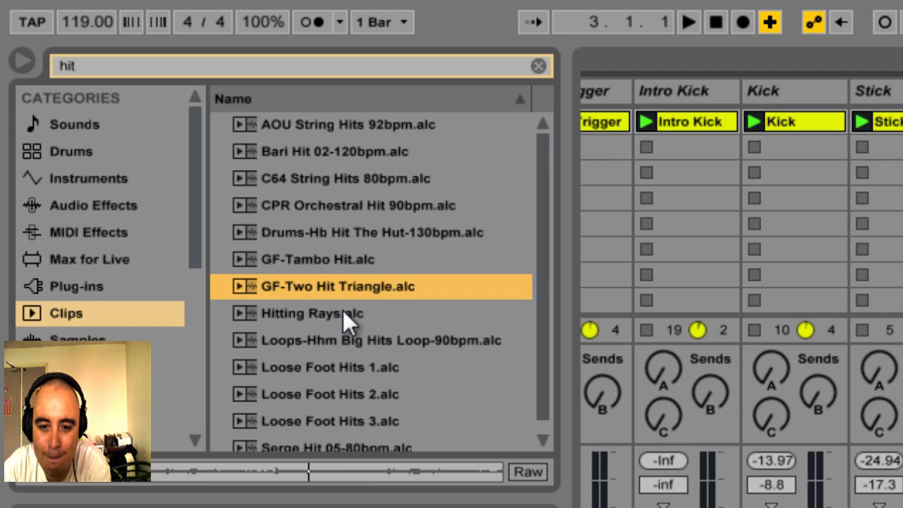
pyautogui.click(343, 312)
pyautogui.click(351, 470)
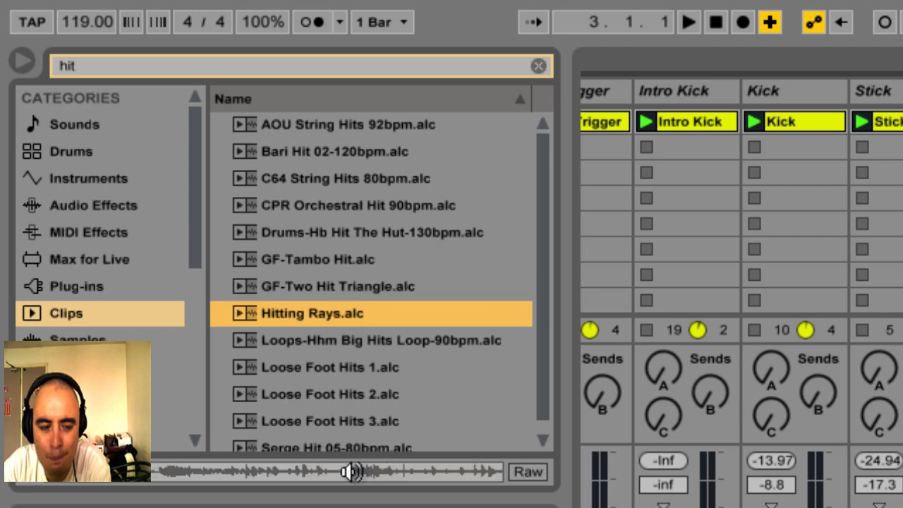
pyautogui.click(329, 286)
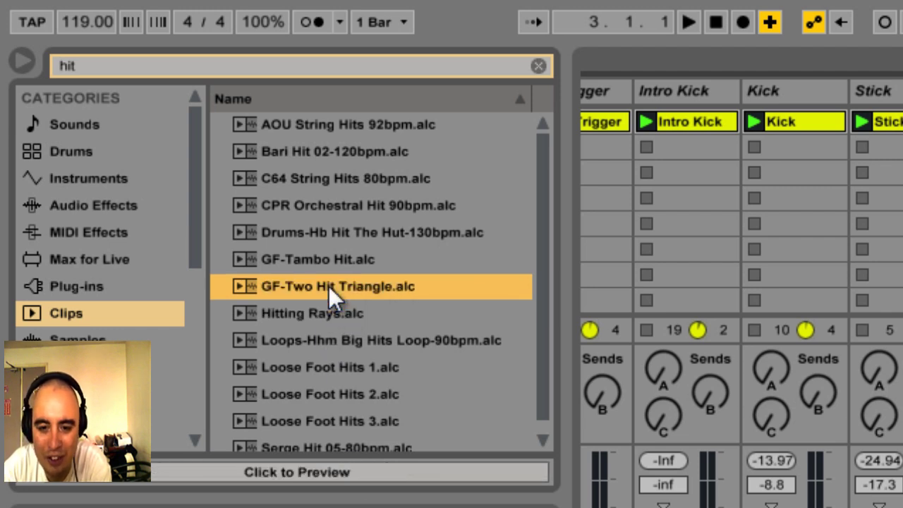
pyautogui.click(326, 323)
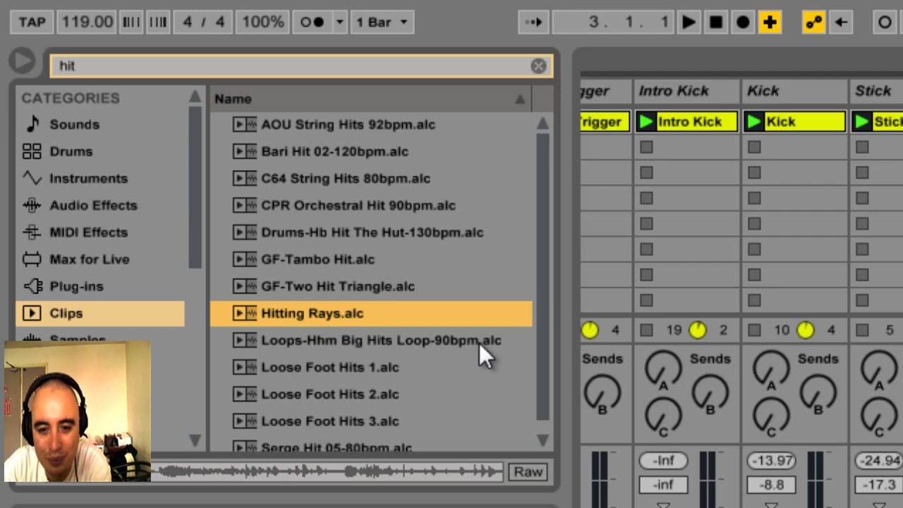
pyautogui.click(393, 344)
pyautogui.click(368, 471)
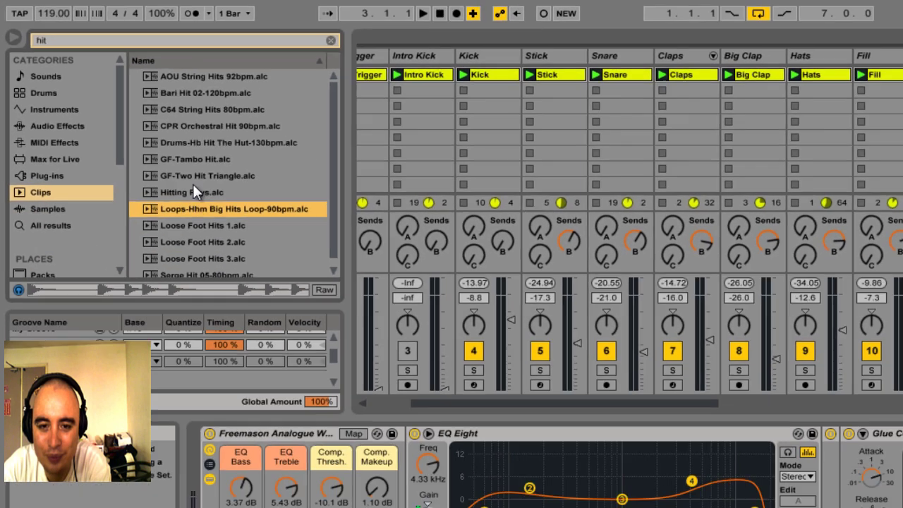
pyautogui.click(316, 308)
pyautogui.click(324, 466)
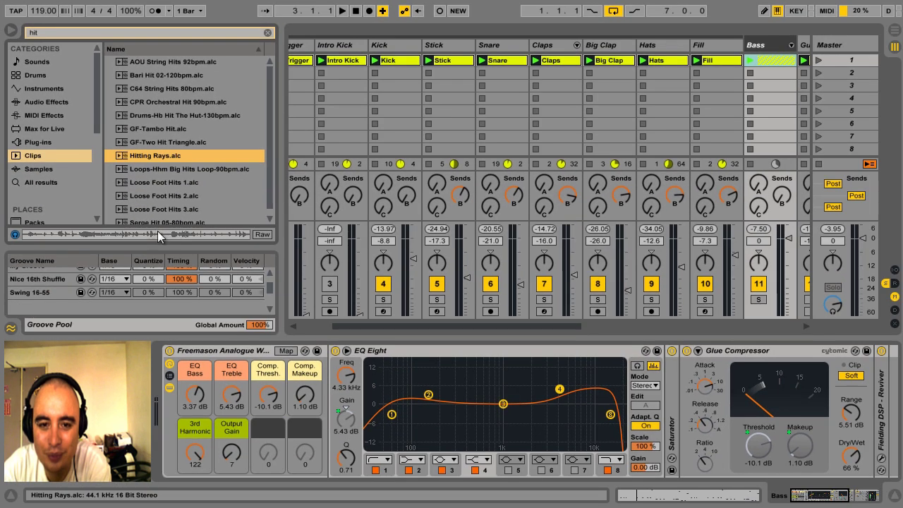
# - Insert two new audio tracks directly after the Fill track
pyautogui.click(721, 46)
pyautogui.rightClick(723, 46)
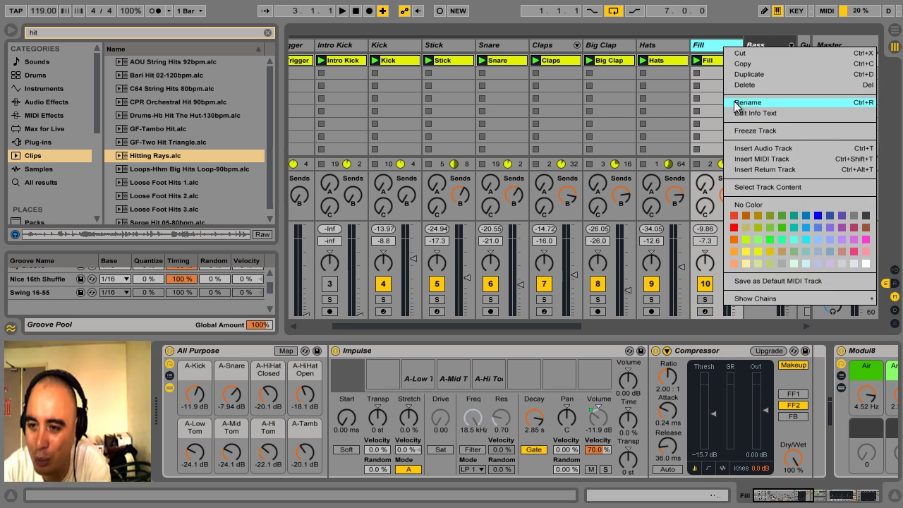
pyautogui.press('Escape')
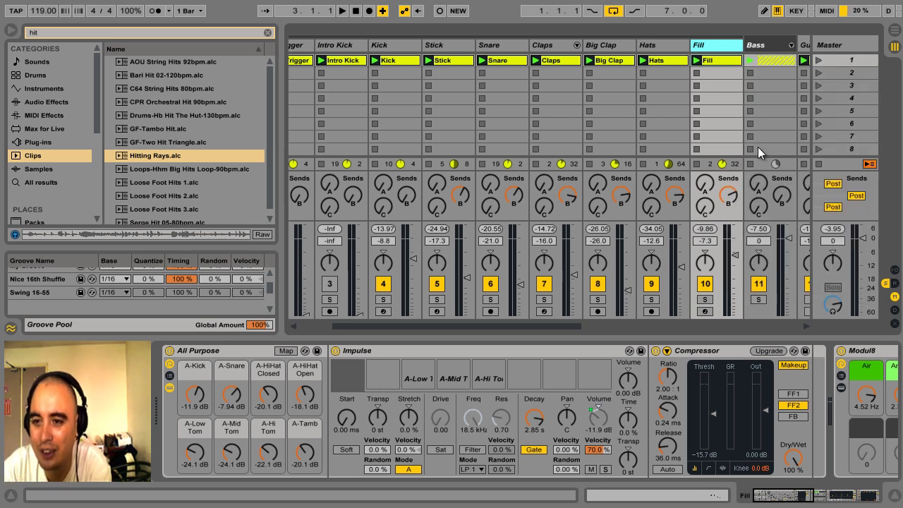
pyautogui.hotkey('ctrl', 't')
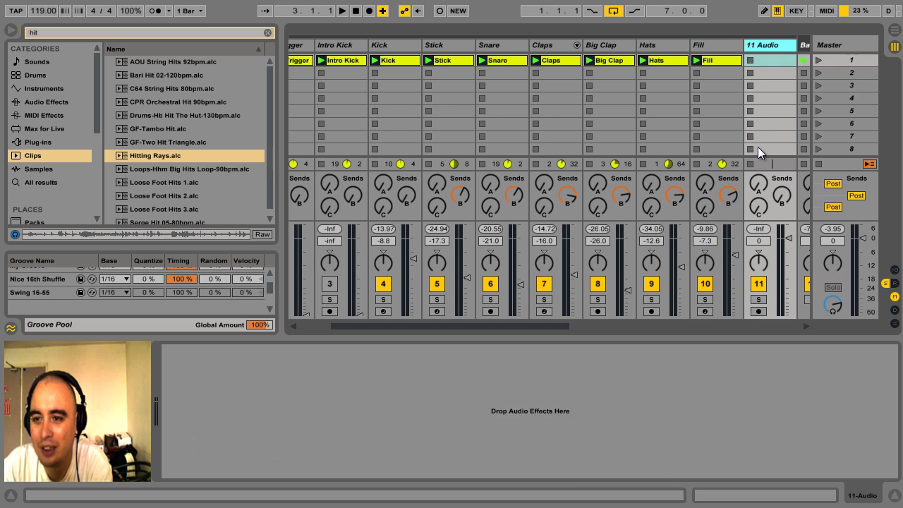
pyautogui.rightClick(756, 48)
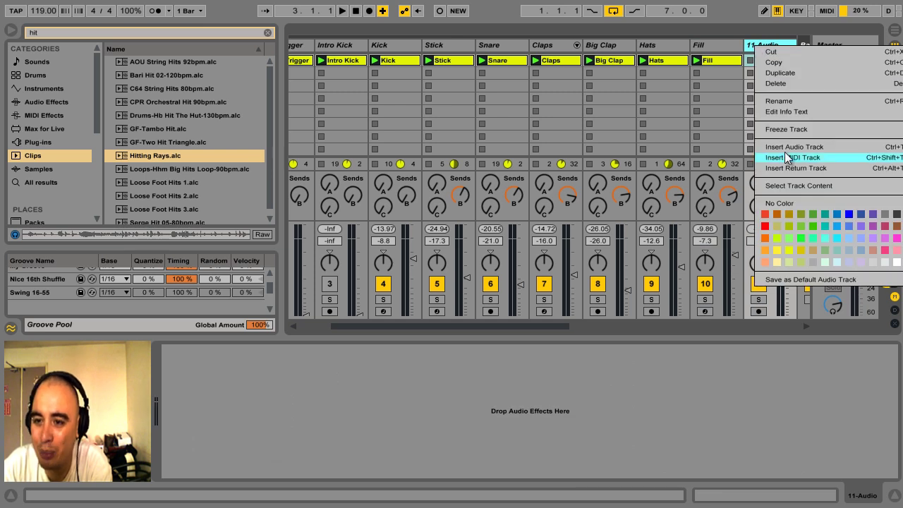
pyautogui.press('Escape')
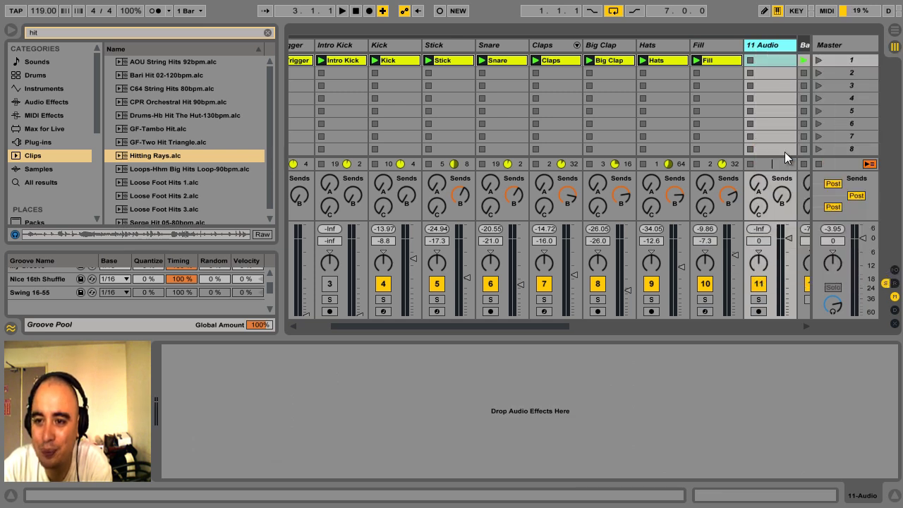
pyautogui.hotkey('ctrl', 't')
# - Load the Hitting Rays clip into the scene 2 slot of the 12 Audio track
pyautogui.click(152, 158)
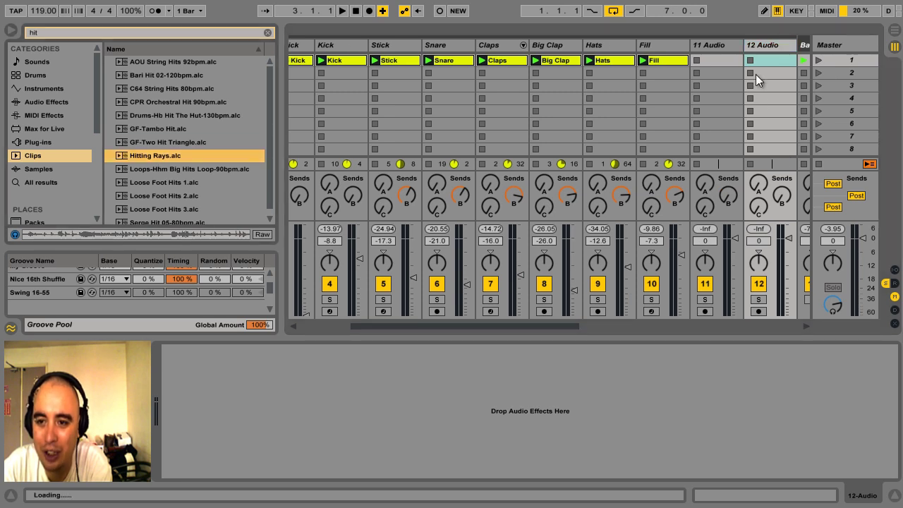
pyautogui.moveTo(755, 74); pyautogui.dragTo(755, 73)
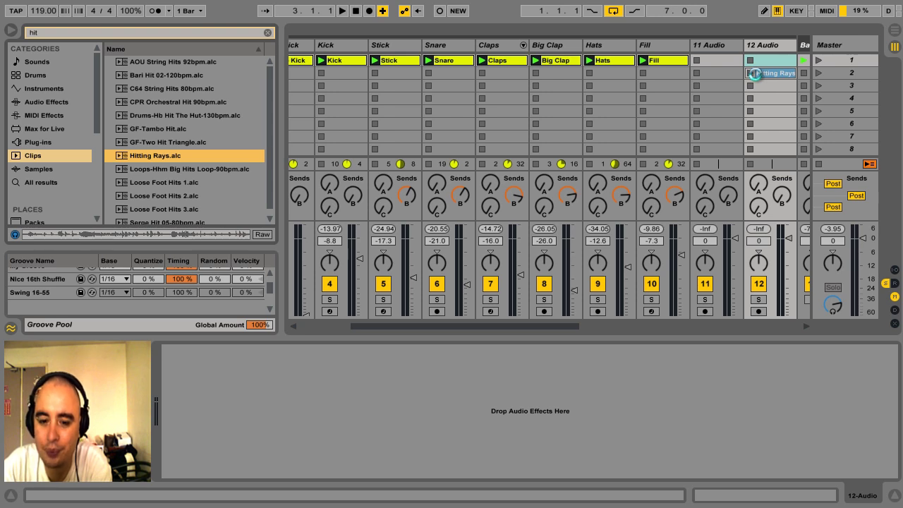
pyautogui.moveTo(755, 73); pyautogui.dragTo(755, 73)
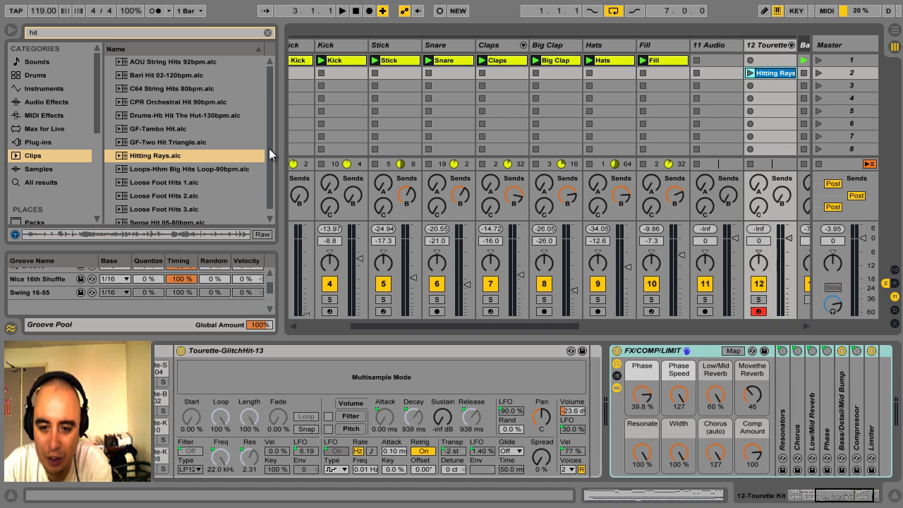
# - Preview Drums-Hb Hit The Hut-130bpm, place it in the scene 1 slot of the 11 Audio track and audition scene 1
pyautogui.click(175, 115)
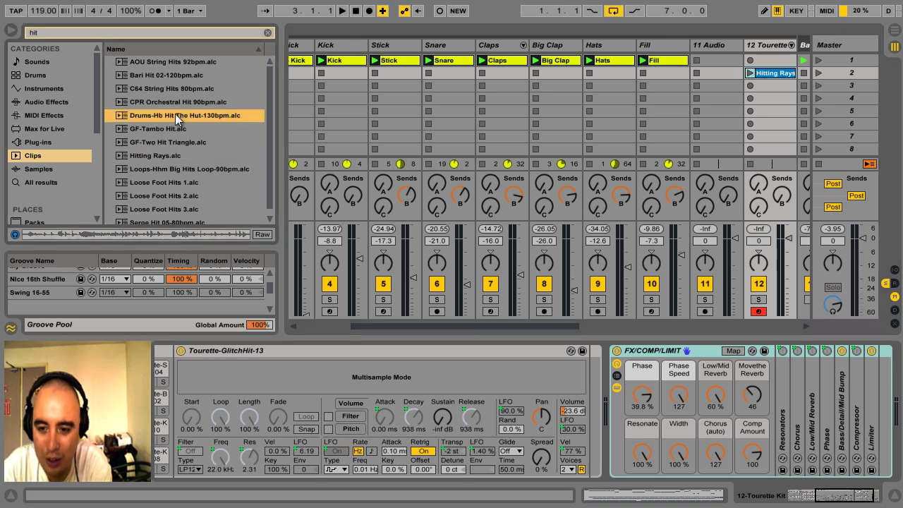
pyautogui.click(155, 230)
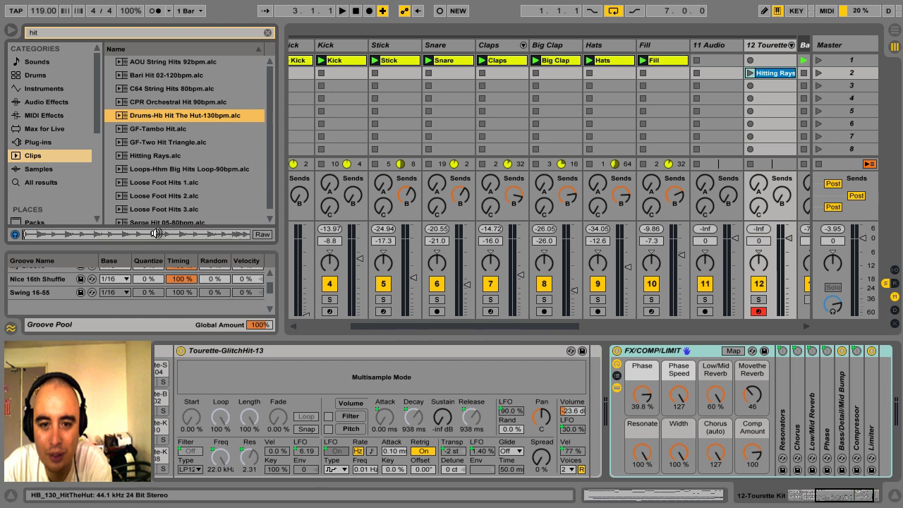
pyautogui.moveTo(185, 114); pyautogui.dragTo(719, 60)
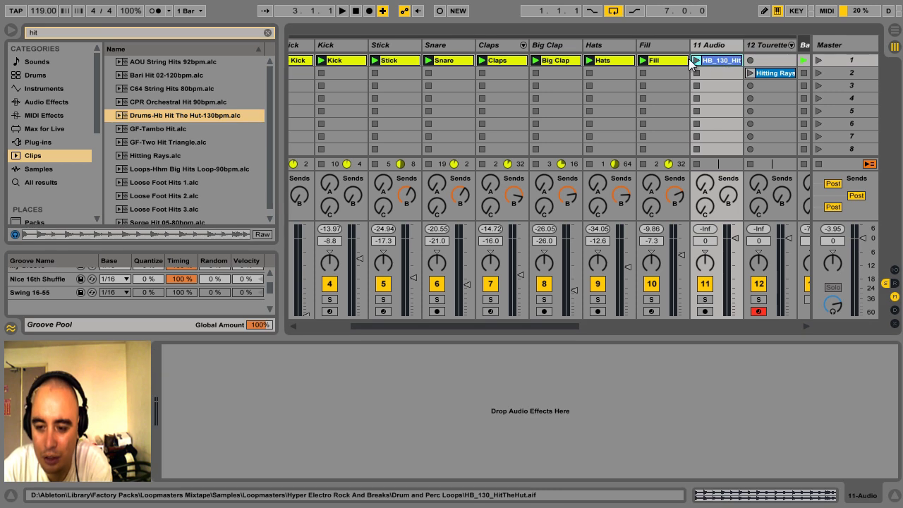
pyautogui.click(819, 61)
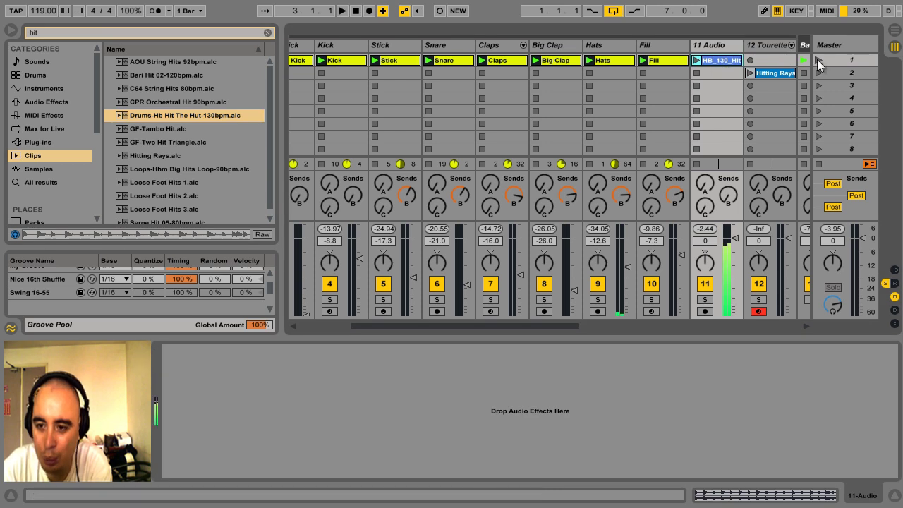
pyautogui.press('space')
# - Draw the HB_130_HitTheHut clip's volume envelope down to silence from beat 1.2 to the end, keeping only the first hit
pyautogui.click(750, 498)
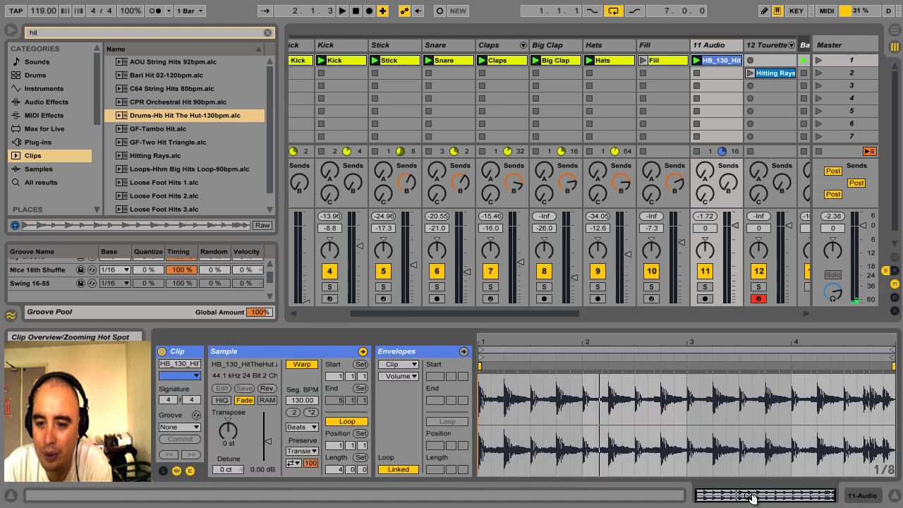
pyautogui.click(413, 376)
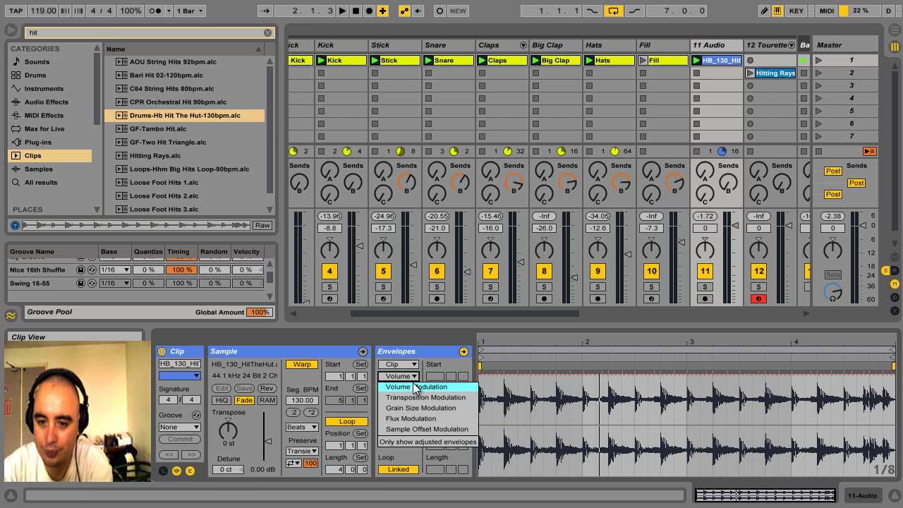
pyautogui.click(491, 402)
pyautogui.moveTo(505, 400); pyautogui.dragTo(884, 388)
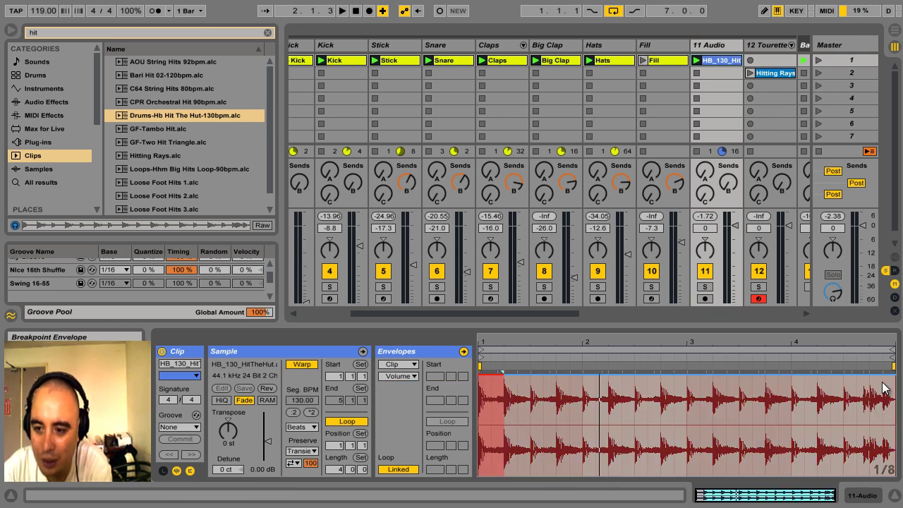
pyautogui.click(884, 389)
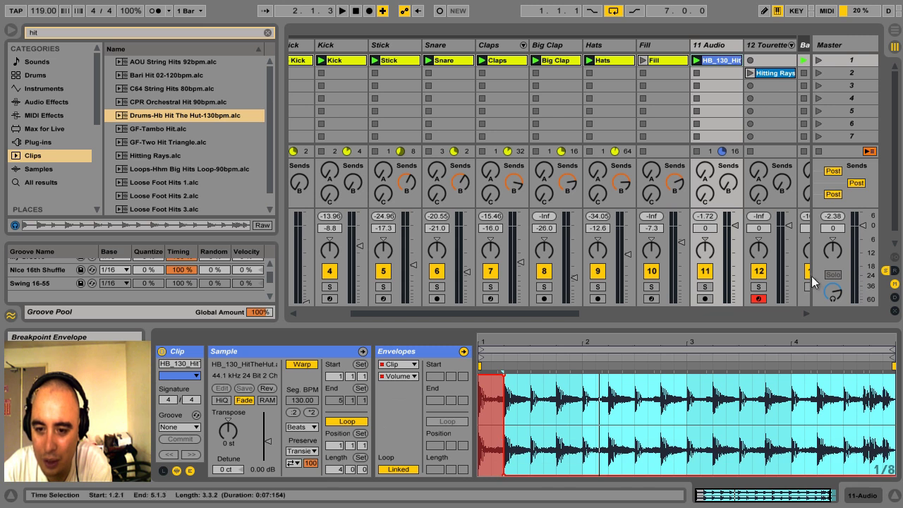
# - Launch the Fill clip alongside the hit and lower the 11 Audio track's volume to -9.8 dB
pyautogui.click(643, 61)
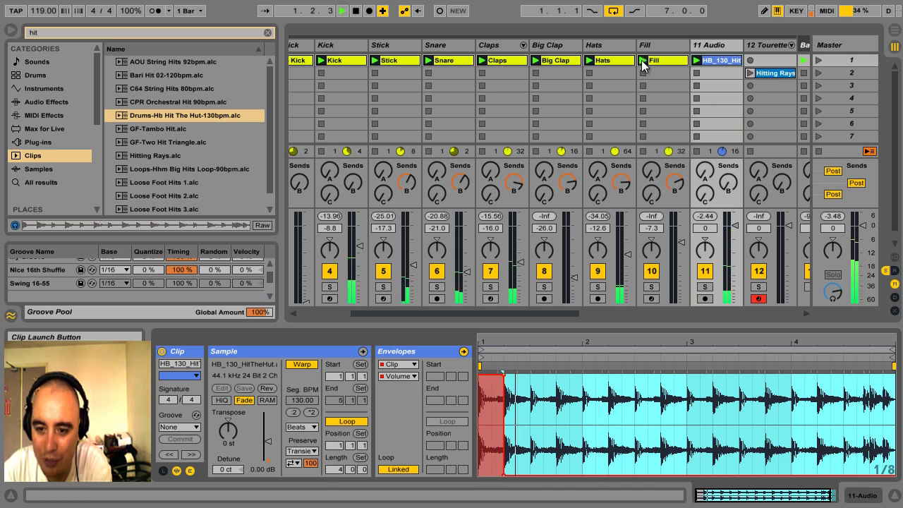
pyautogui.moveTo(734, 226); pyautogui.dragTo(735, 253)
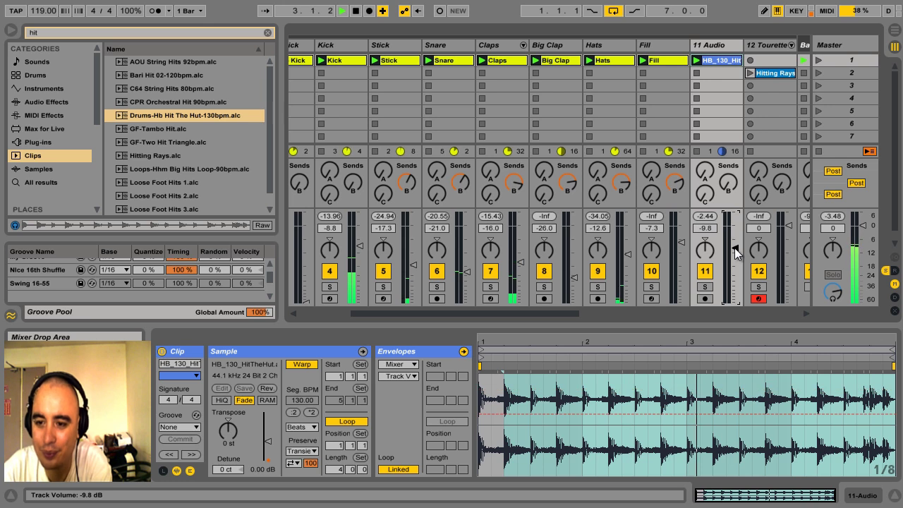
# - Show the HB_130_HitTheHut clip's volume envelope, slope it into a fade-out from 1.1.4 to 1.2, and clear the browser search
pyautogui.click(407, 364)
pyautogui.click(412, 374)
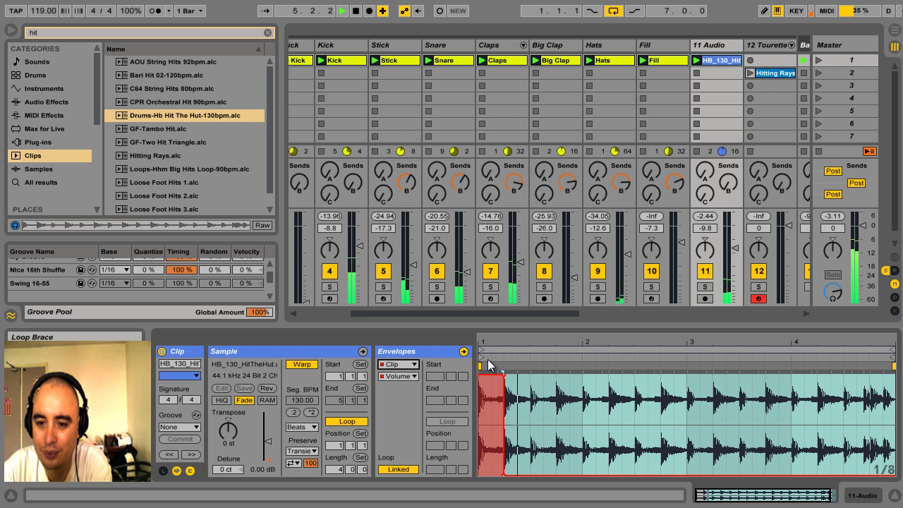
pyautogui.moveTo(487, 344); pyautogui.dragTo(497, 342)
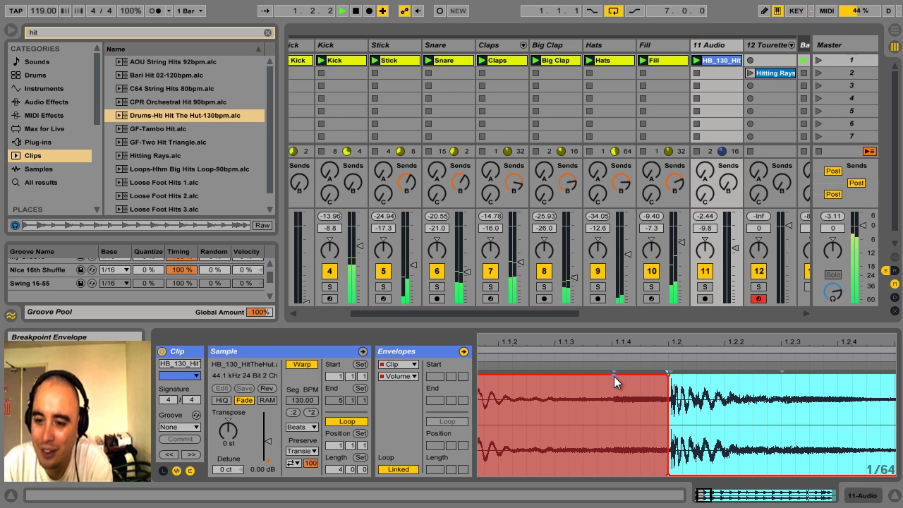
pyautogui.click(669, 375)
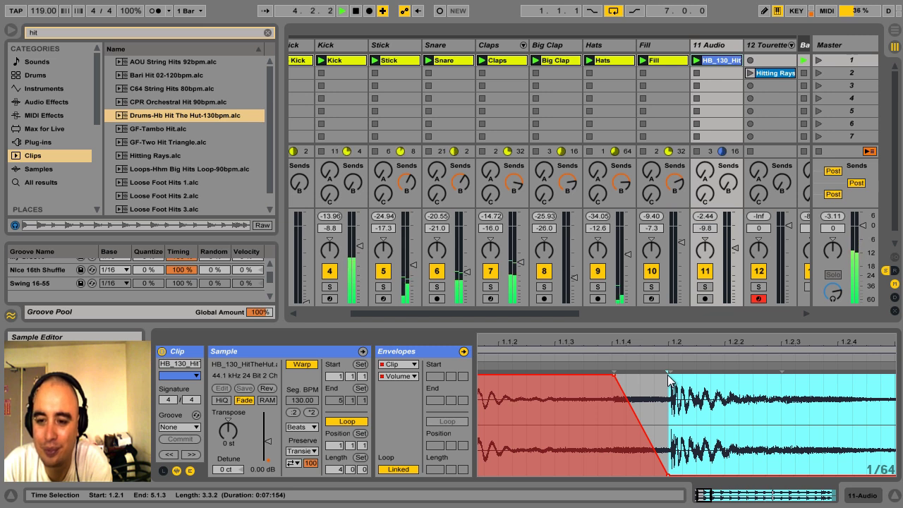
pyautogui.click(863, 495)
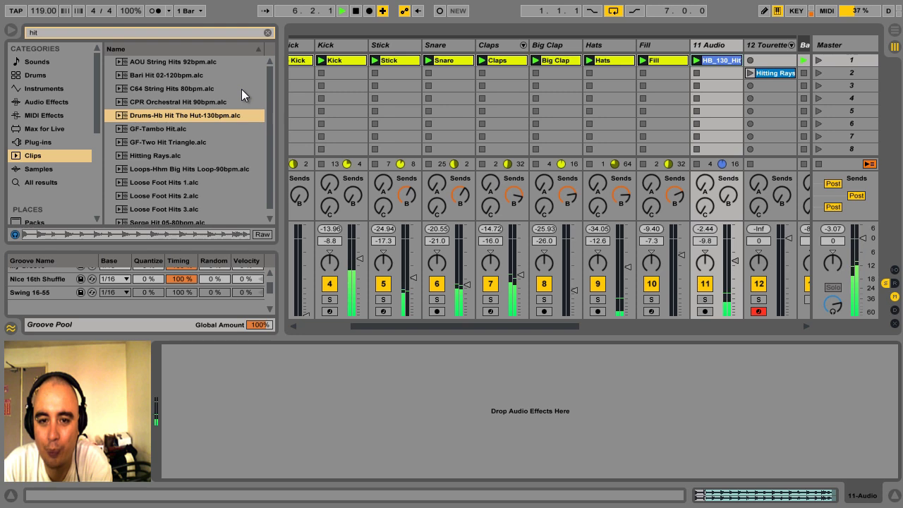
pyautogui.click(267, 33)
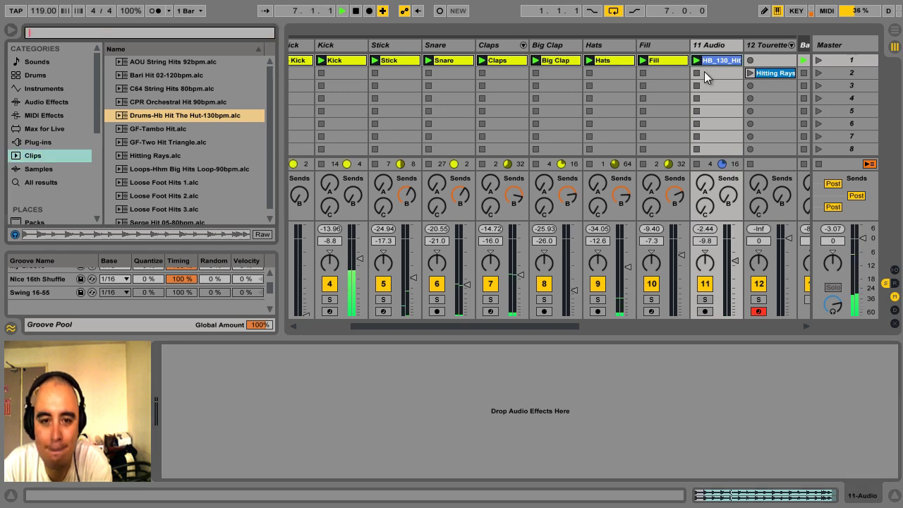
# - Set the HB_130_HitTheHut clip's loop length to 8 bars and pull its volume envelope to silence beyond bar 5
pyautogui.click(741, 500)
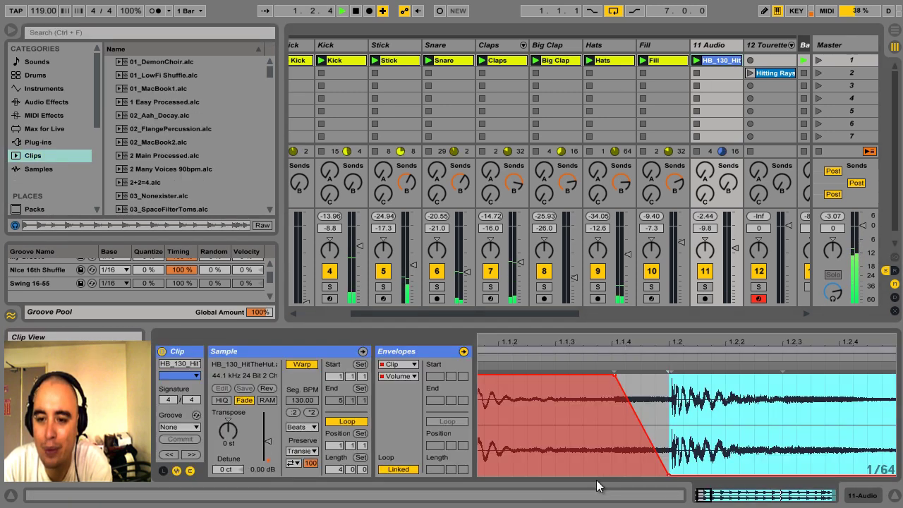
pyautogui.click(335, 470)
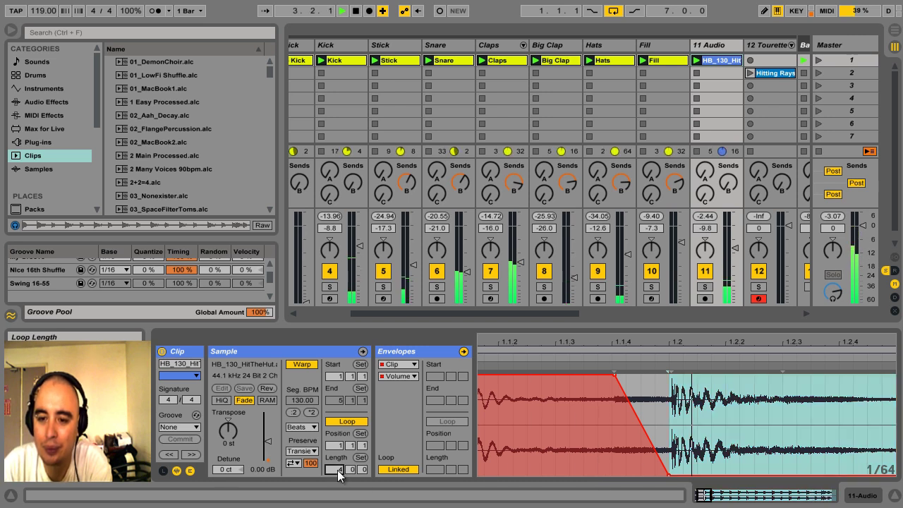
pyautogui.write('8')
pyautogui.press('Return')
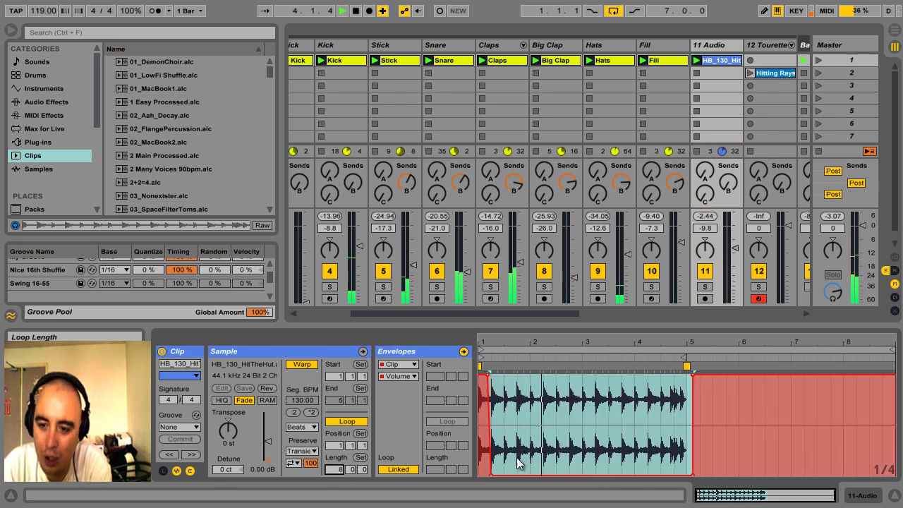
pyautogui.click(744, 379)
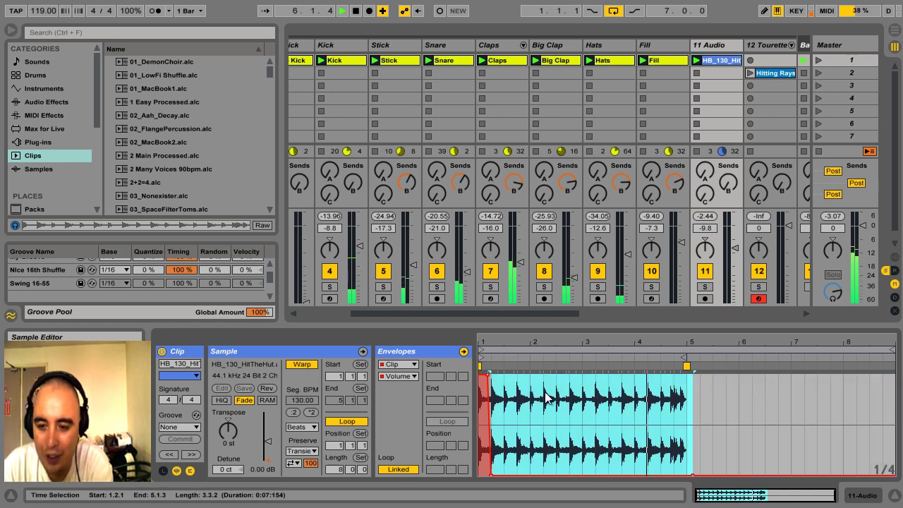
pyautogui.click(863, 495)
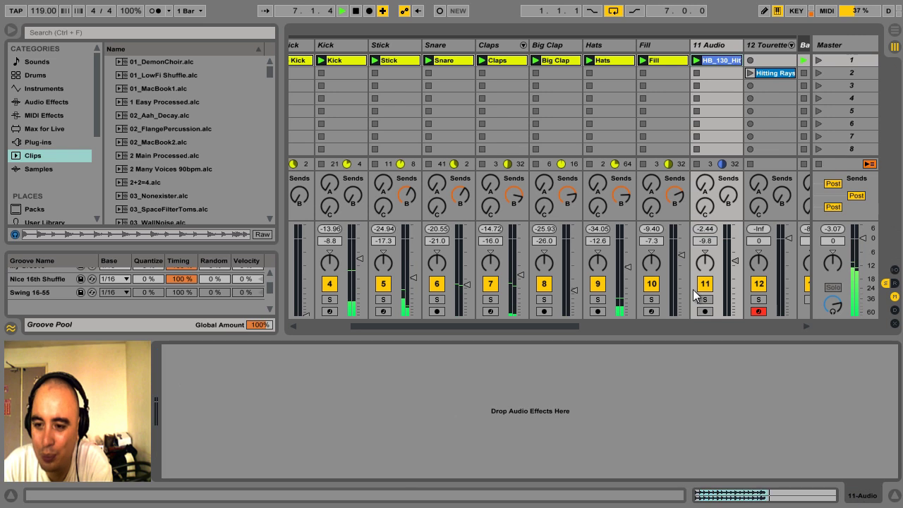
# - Rename the 11 Audio track and its scene 1 clip as Crash
pyautogui.click(723, 48)
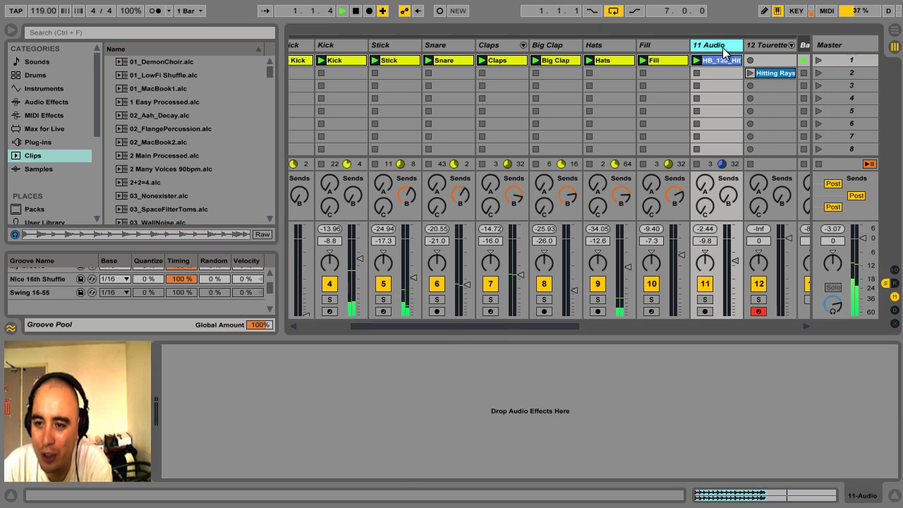
pyautogui.hotkey('ctrl', 'r')
pyautogui.write('Crash')
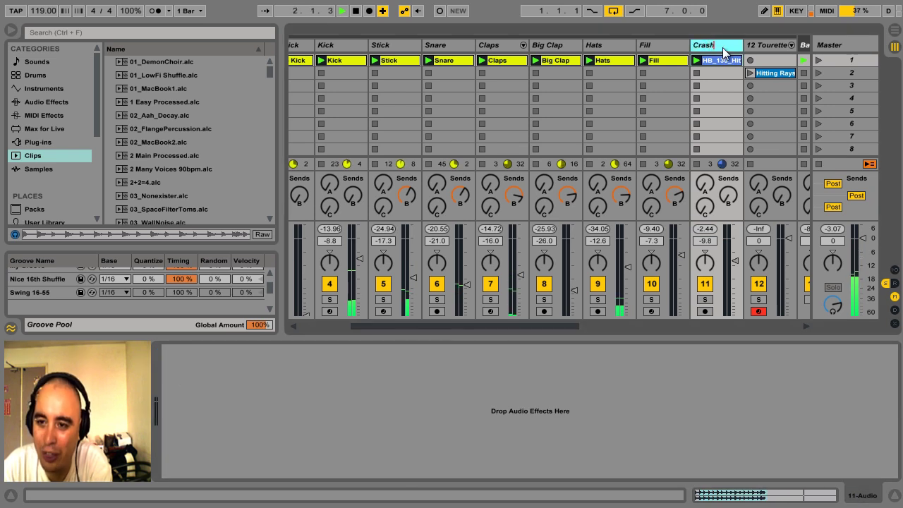
pyautogui.press('Return')
pyautogui.hotkey('ctrl', 'r')
pyautogui.write('Crash')
pyautogui.press('Return')
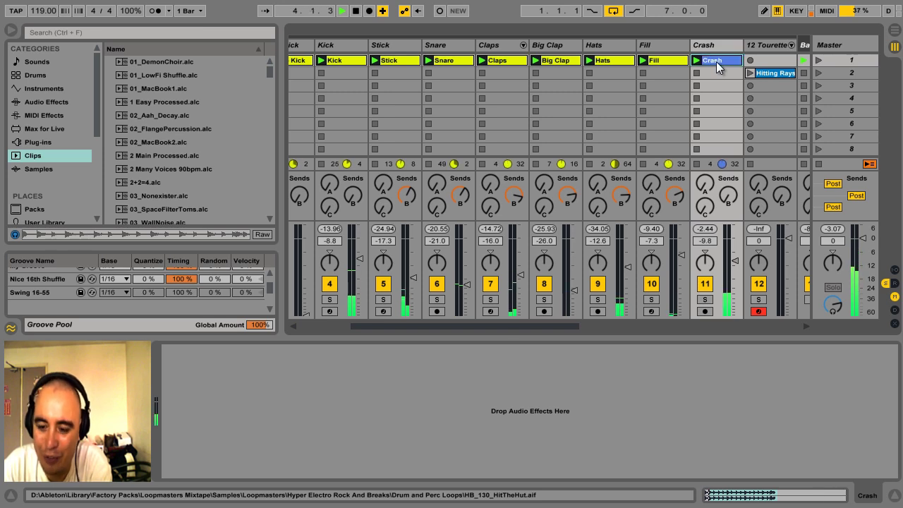
# - Recolour the Crash clip yellow to match the Fill clip
pyautogui.click(674, 62)
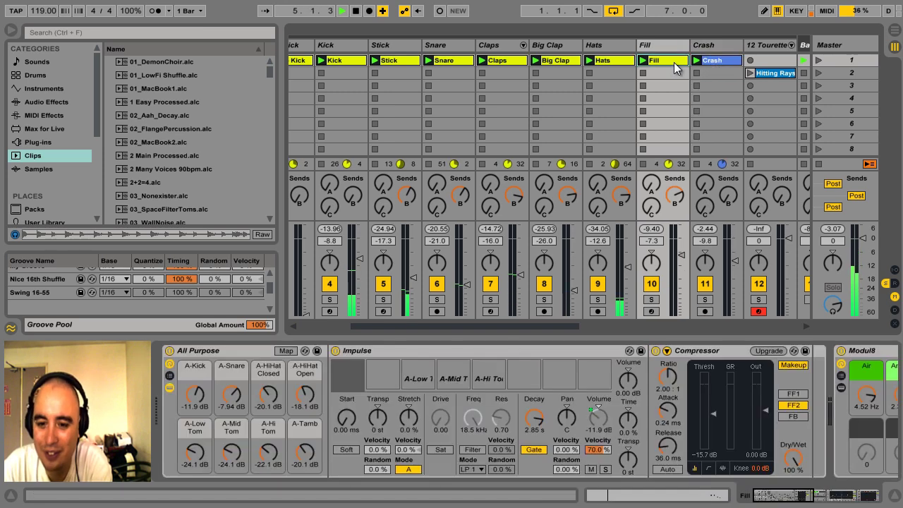
pyautogui.rightClick(709, 61)
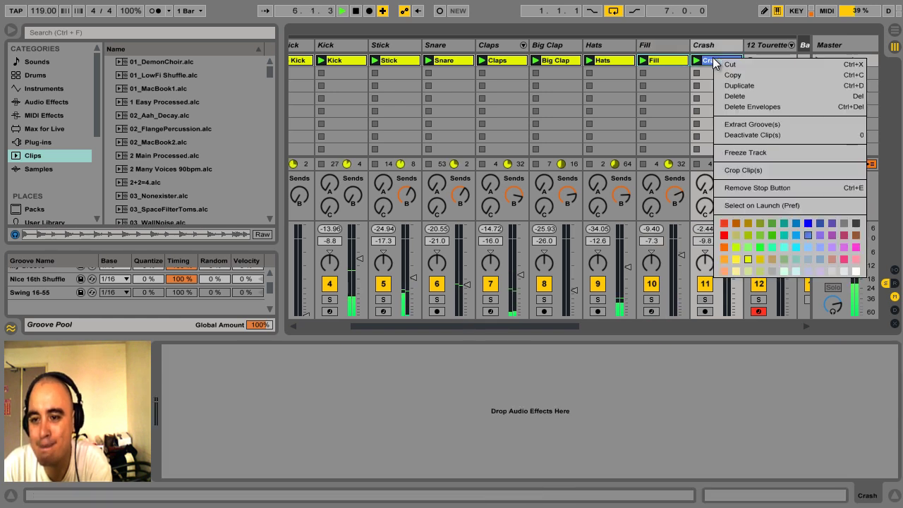
pyautogui.click(751, 255)
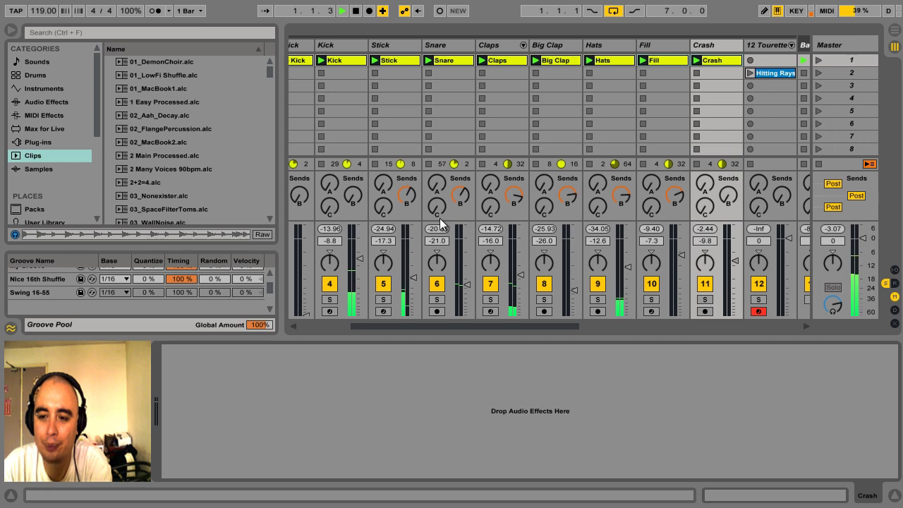
# - Find EQ Eight among the audio effects and add it to the Crash track
pyautogui.click(52, 103)
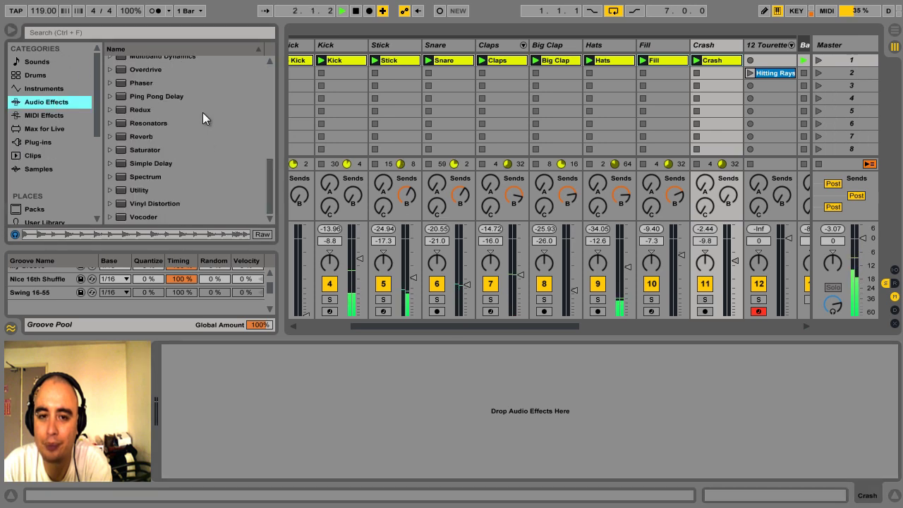
pyautogui.moveTo(270, 183); pyautogui.dragTo(271, 113)
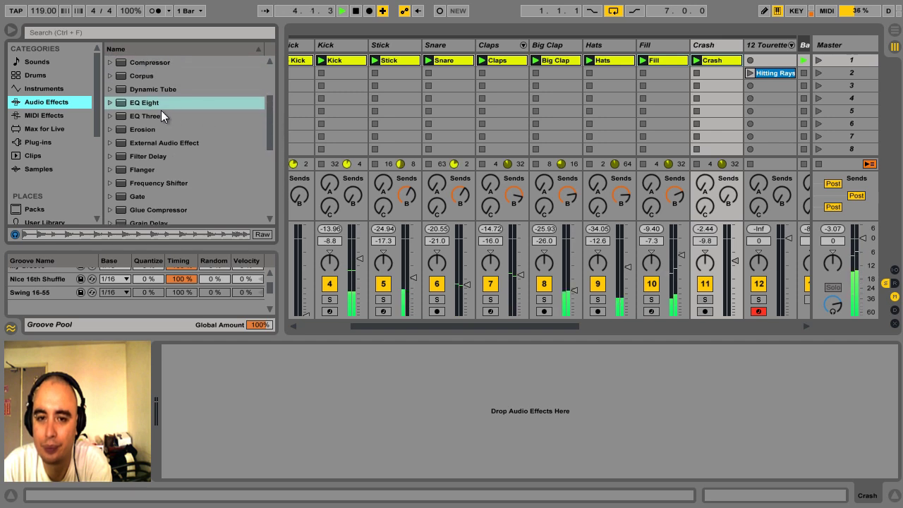
pyautogui.click(170, 104)
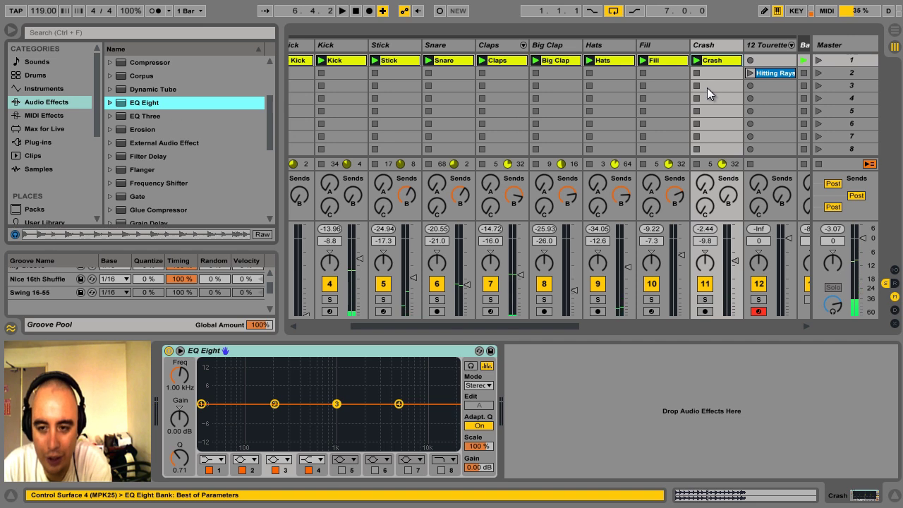
# - Show the Fill clip's notes and solo the Fill and Crash tracks together
pyautogui.click(674, 61)
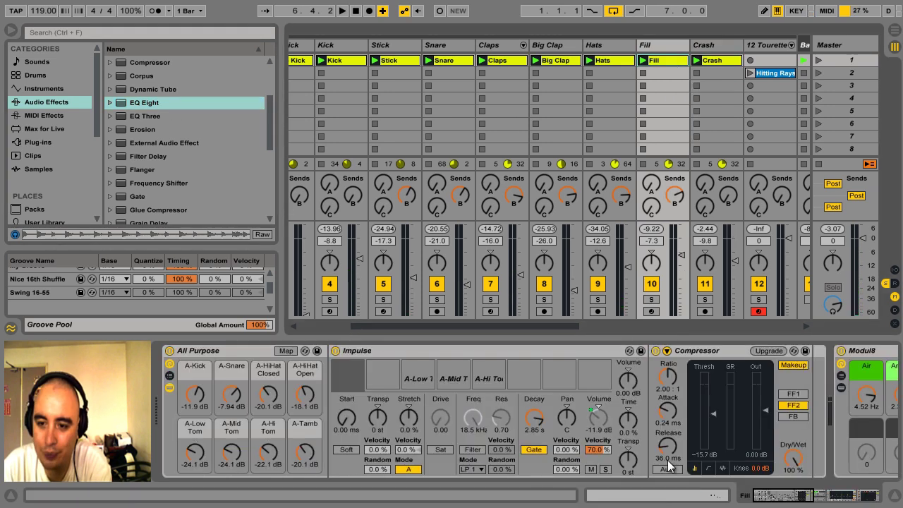
pyautogui.click(674, 499)
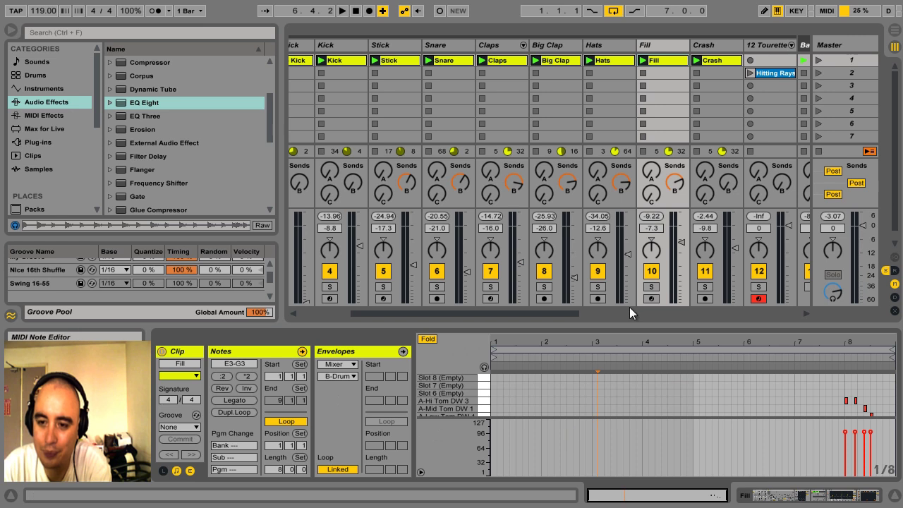
pyautogui.click(651, 286)
pyautogui.keyDown('ctrl'); pyautogui.click(705, 287); pyautogui.keyUp('ctrl')
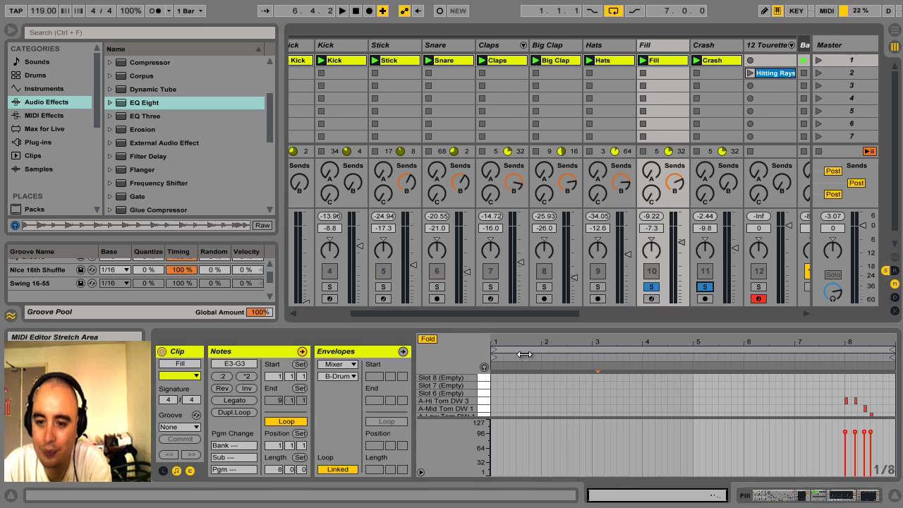
# - Shorten the loops to bar 8 of the Fill clip and bar 1 of the Crash clip, and launch the Fill clip
pyautogui.moveTo(497, 352)
pyautogui.mouseDown()
pyautogui.moveTo(827, 358)
pyautogui.moveTo(846, 367)
pyautogui.mouseUp()
pyautogui.click(727, 47)
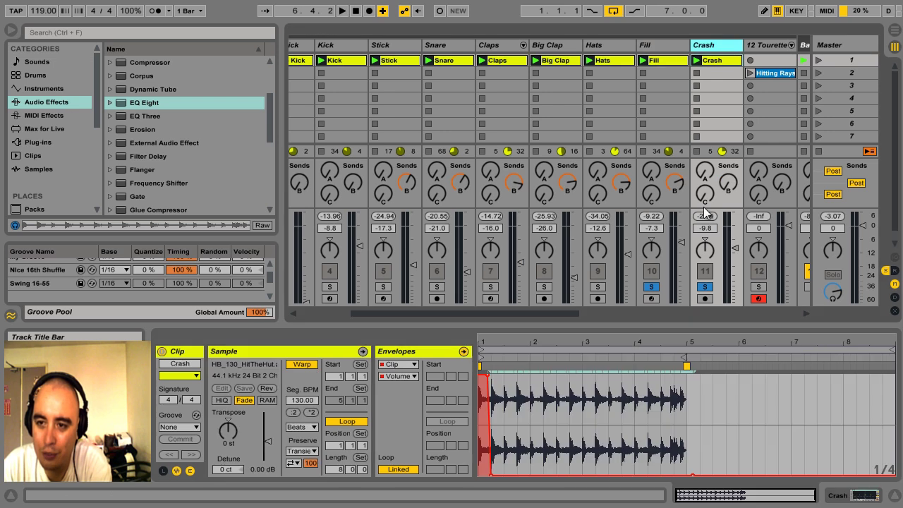
pyautogui.moveTo(686, 352); pyautogui.dragTo(537, 360)
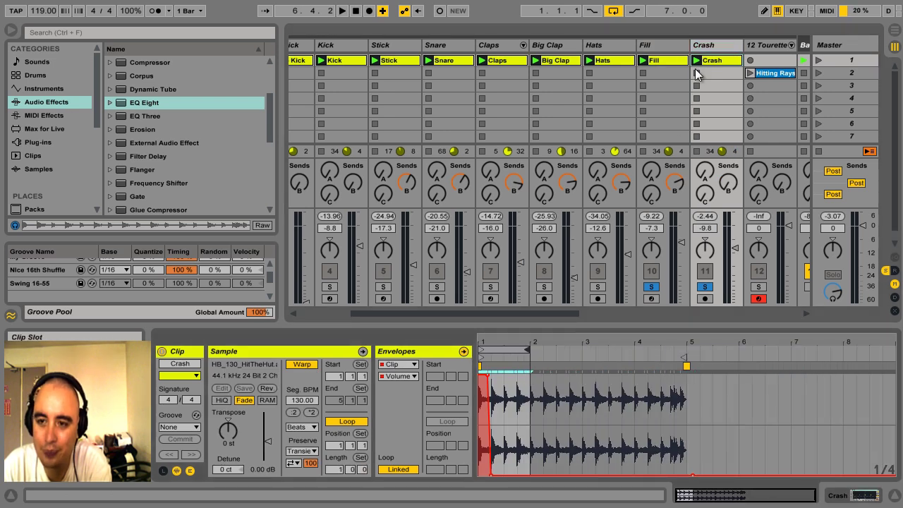
pyautogui.click(644, 60)
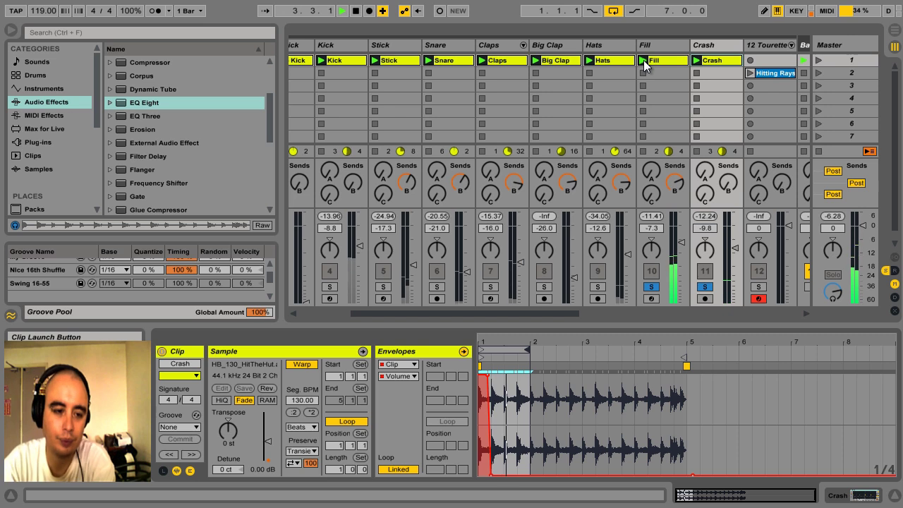
# - Relaunch scene 1 and the Fill clip, and extend both loops to two bars, bars 7–8 for Fill and 1–2 for Crash
pyautogui.click(664, 62)
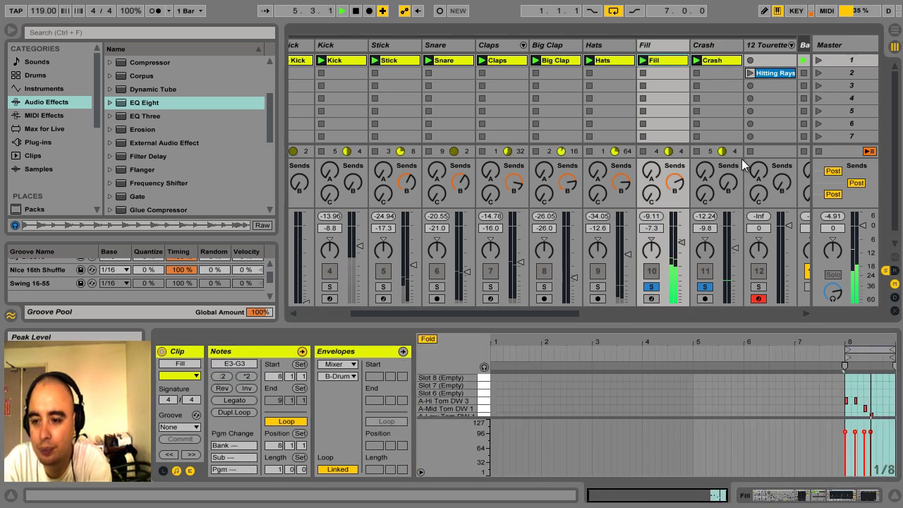
pyautogui.click(819, 60)
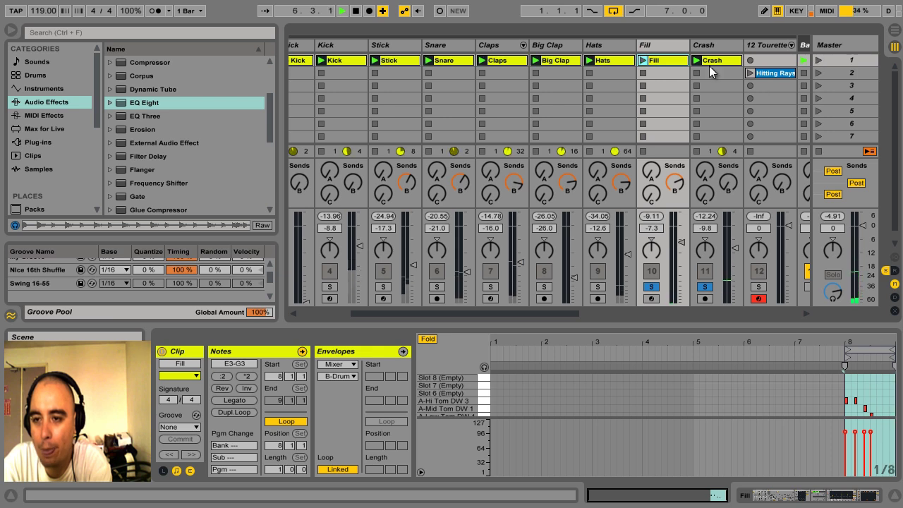
pyautogui.click(644, 62)
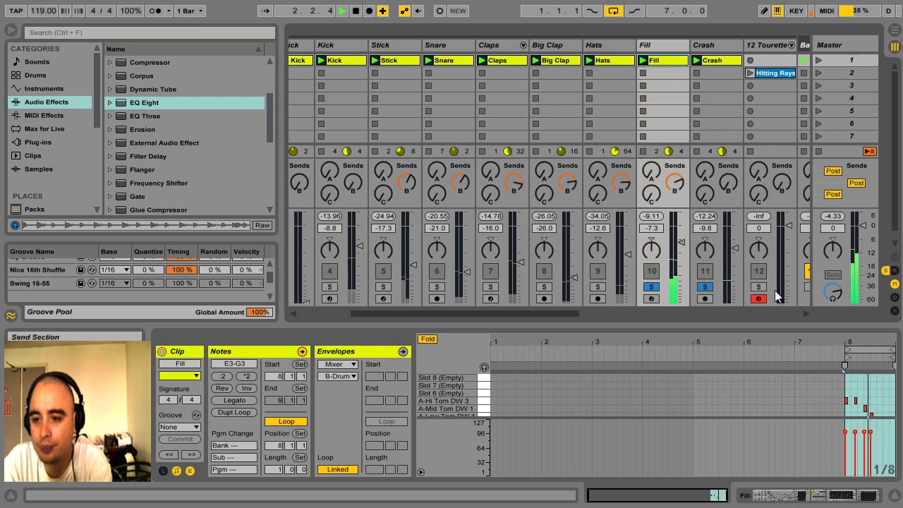
pyautogui.moveTo(847, 351); pyautogui.dragTo(796, 352)
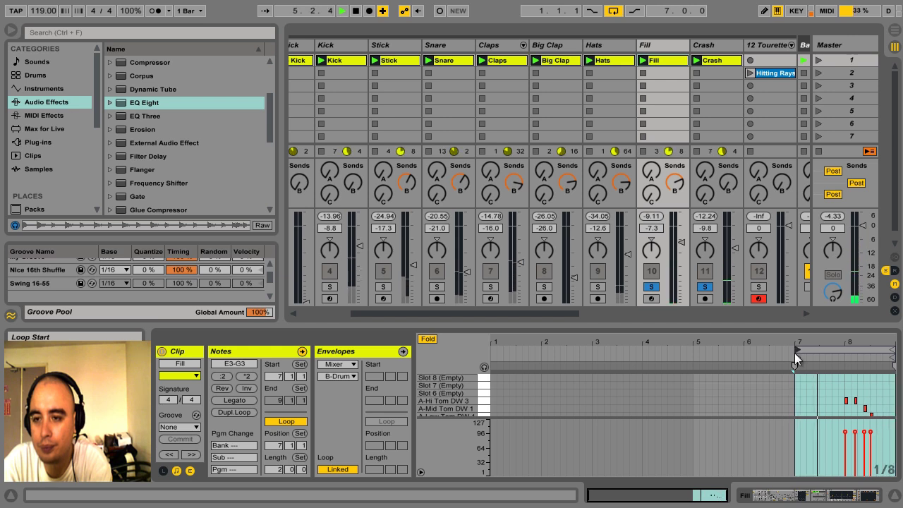
pyautogui.click(710, 63)
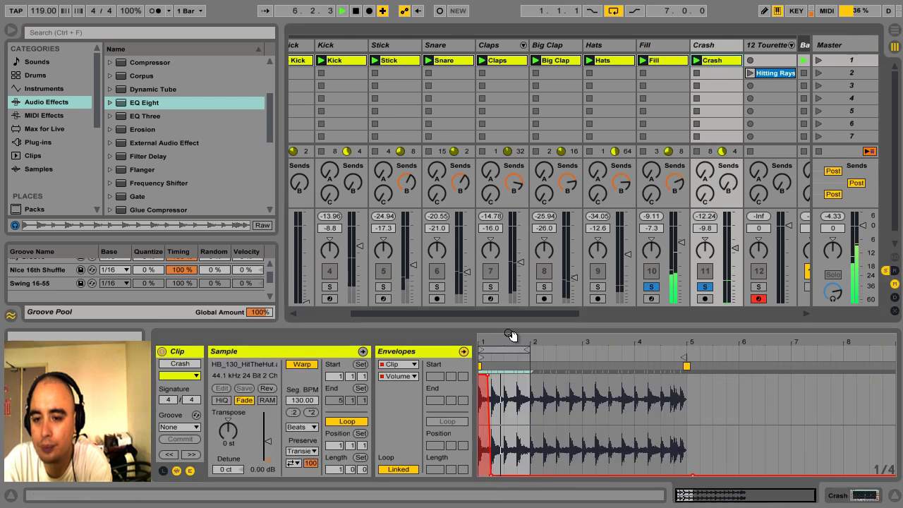
pyautogui.moveTo(577, 349); pyautogui.dragTo(584, 350)
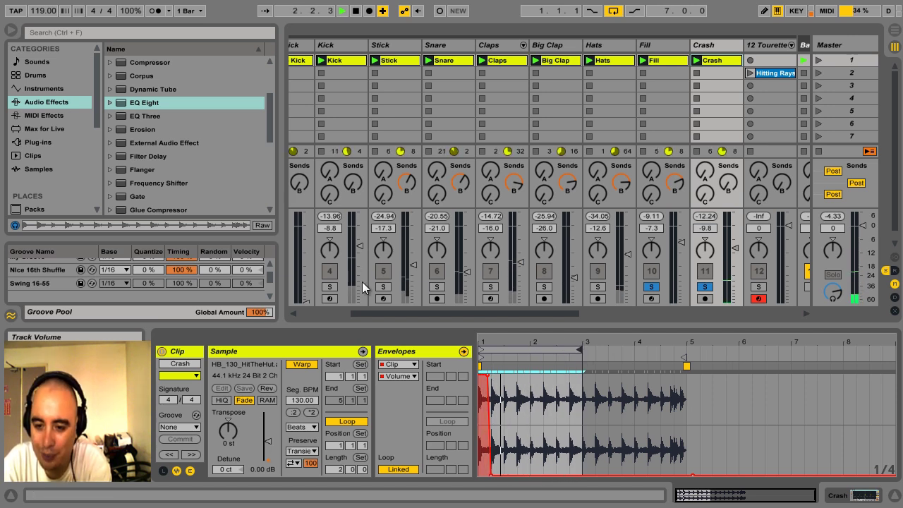
# - Add the Kick, Stick, Snare, Claps, Big Clap and Hats tracks to the soloed Fill and Crash
pyautogui.click(330, 288)
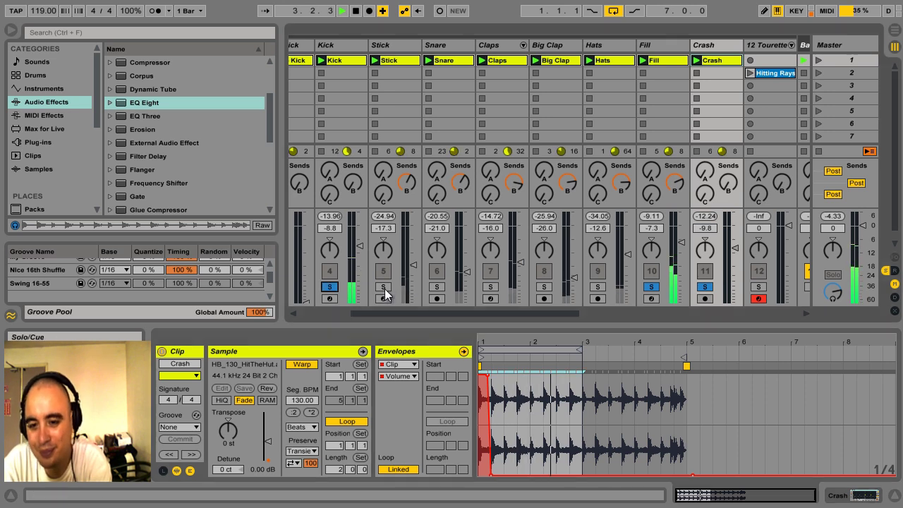
pyautogui.click(383, 287)
pyautogui.click(437, 287)
pyautogui.click(490, 288)
pyautogui.click(544, 287)
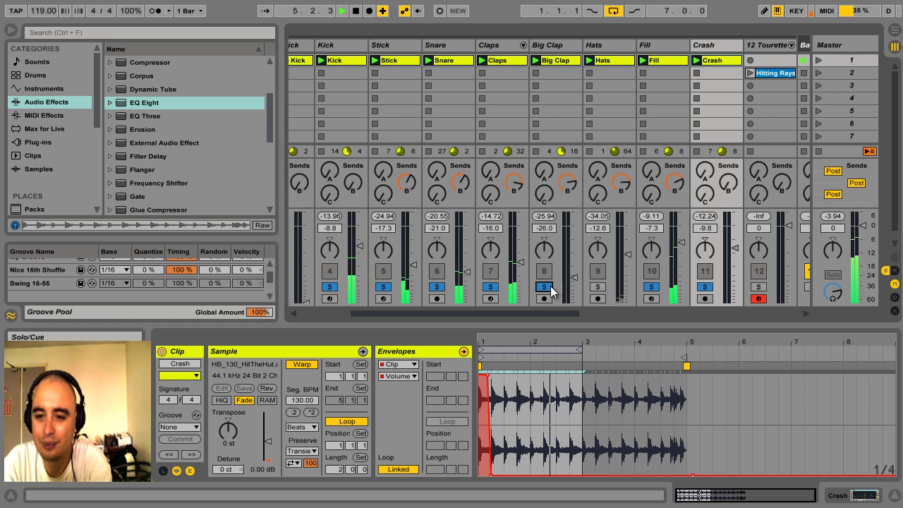
pyautogui.click(598, 287)
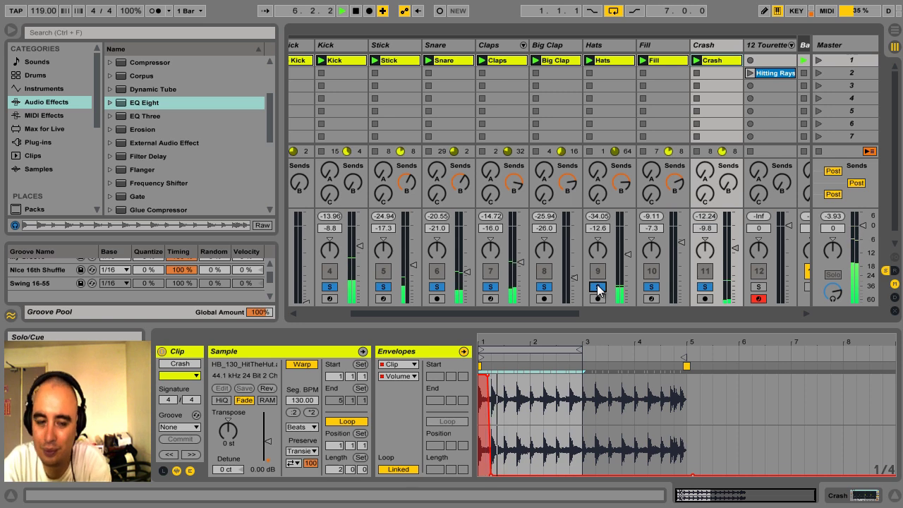
# - On the Crash track's EQ Eight, make band 1 a steep low cut at about 232 Hz, and unsolo the Kick
pyautogui.click(837, 496)
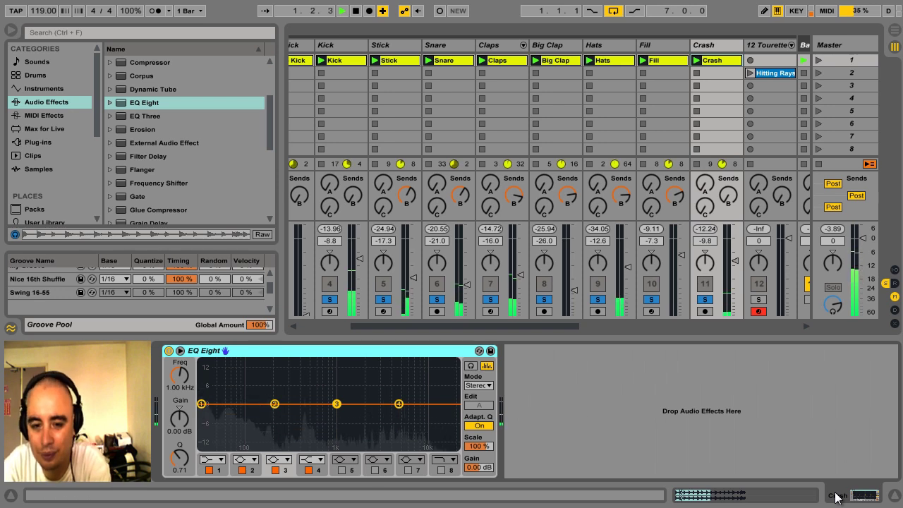
pyautogui.click(212, 460)
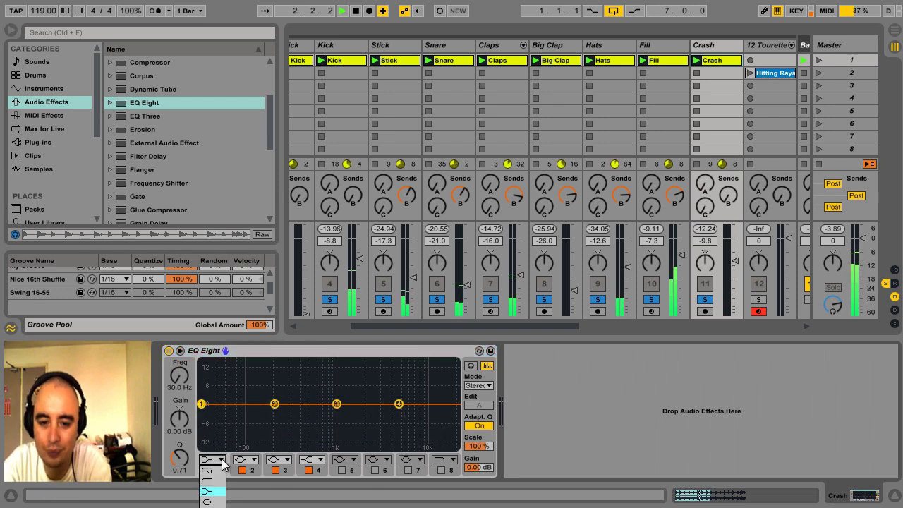
pyautogui.click(215, 473)
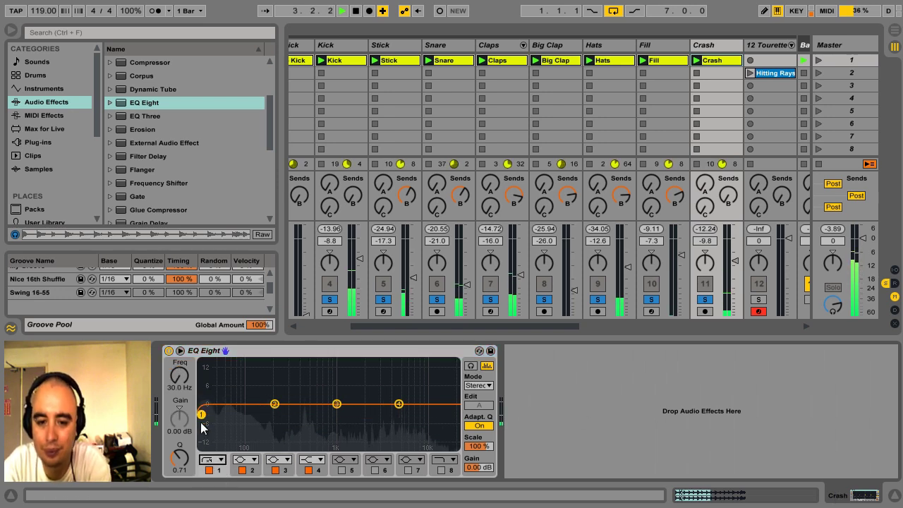
pyautogui.moveTo(204, 417); pyautogui.dragTo(300, 417)
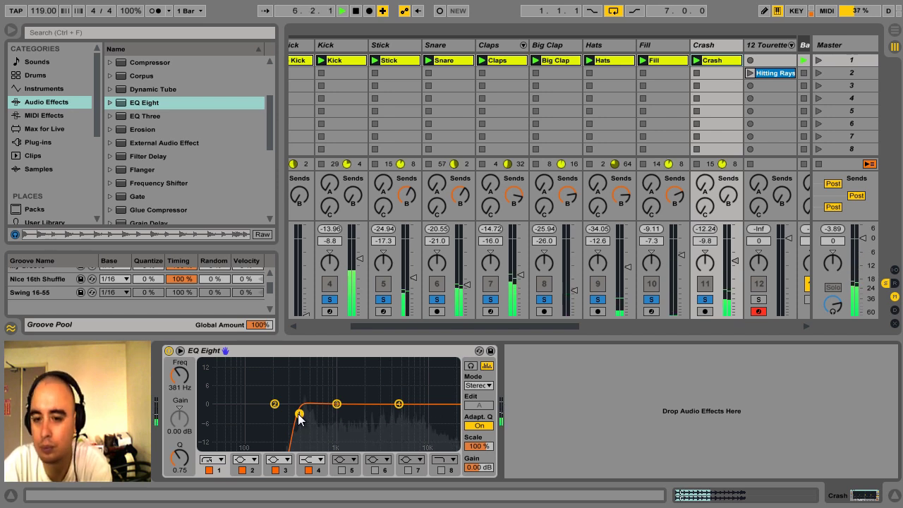
pyautogui.click(329, 300)
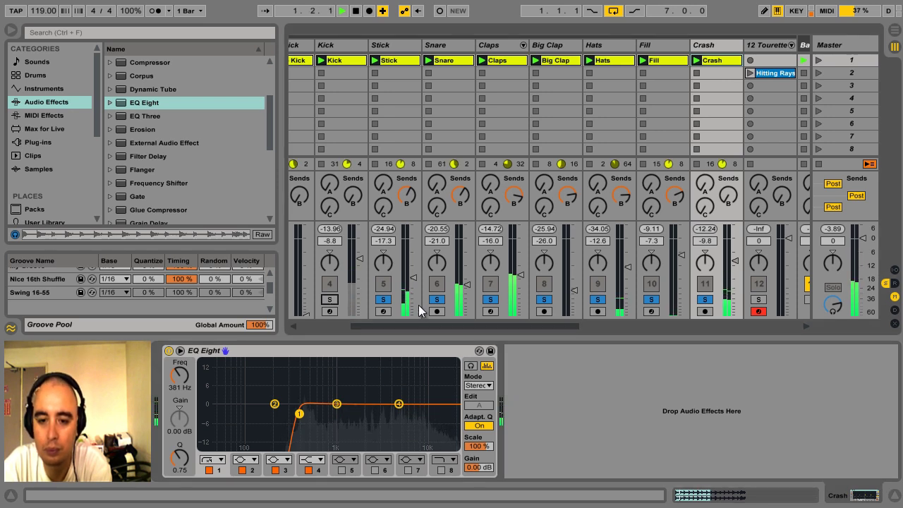
pyautogui.moveTo(302, 413); pyautogui.dragTo(280, 418)
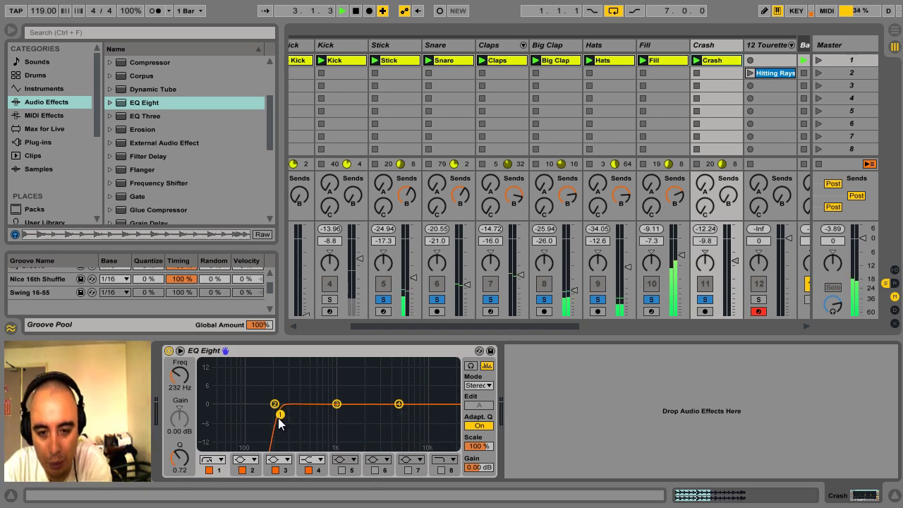
# - Try the gentler low-cut shape on EQ Eight band 1, moving it up to about 354 Hz
pyautogui.click(223, 462)
pyautogui.click(212, 468)
pyautogui.moveTo(281, 418)
pyautogui.mouseDown()
pyautogui.moveTo(282, 411)
pyautogui.moveTo(288, 418)
pyautogui.mouseUp()
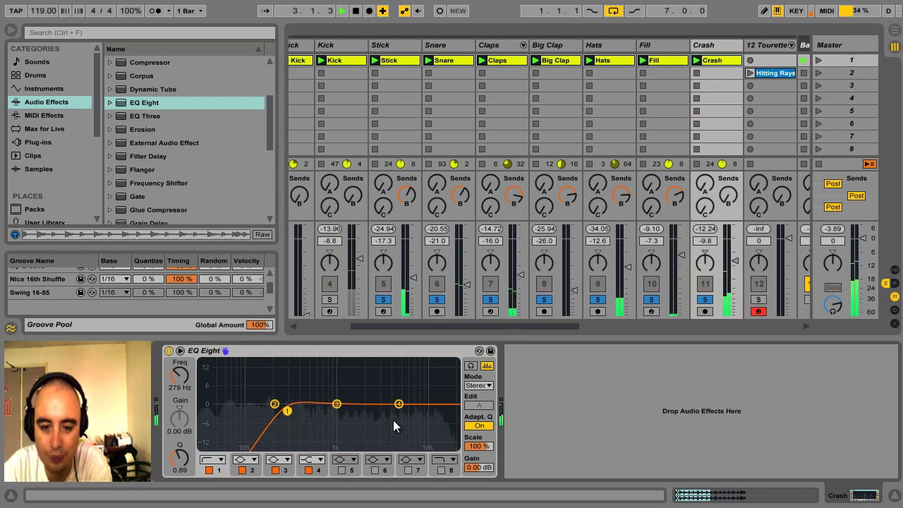
pyautogui.moveTo(288, 415); pyautogui.dragTo(298, 415)
# - Switch EQ Eight band 1 back to the steep low cut and place it at about 228 Hz
pyautogui.click(211, 459)
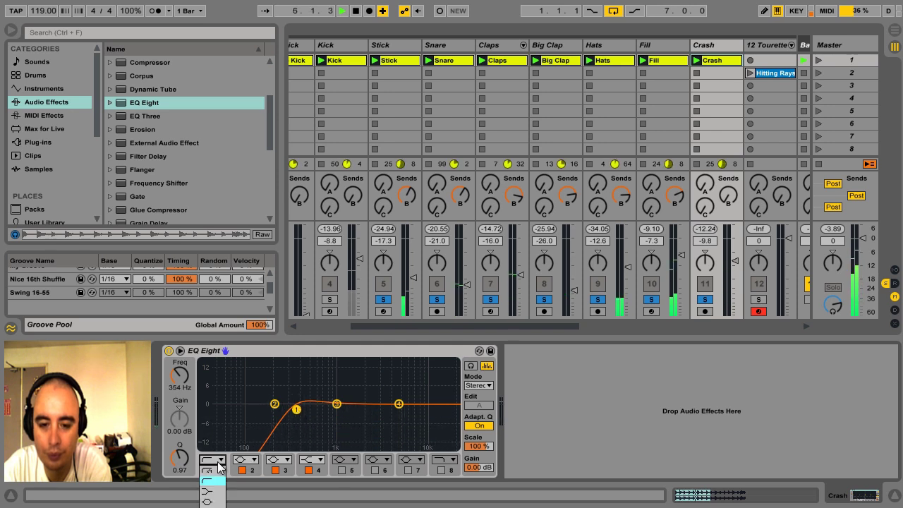
pyautogui.click(211, 460)
pyautogui.moveTo(294, 418); pyautogui.dragTo(280, 420)
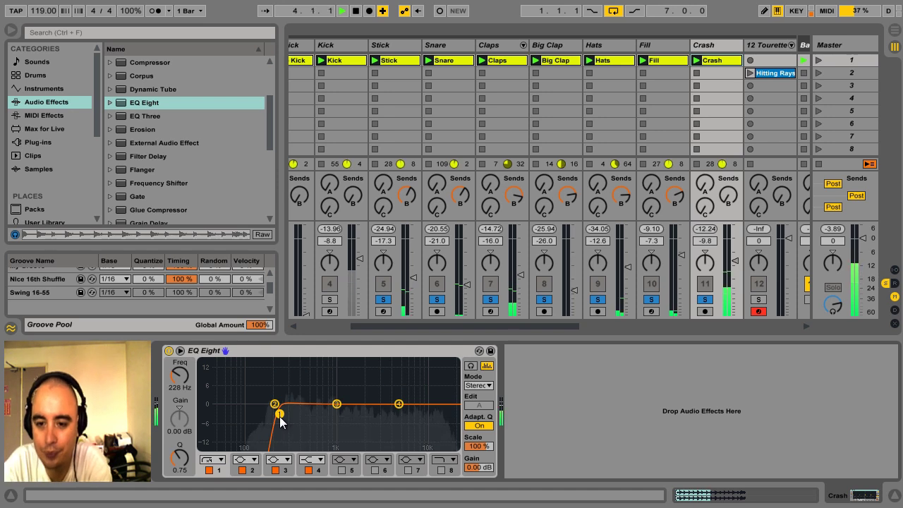
# - Add a Chorus after the EQ Eight on the Crash track and set the track volume to -8.0 dB
pyautogui.moveTo(264, 122); pyautogui.dragTo(268, 100)
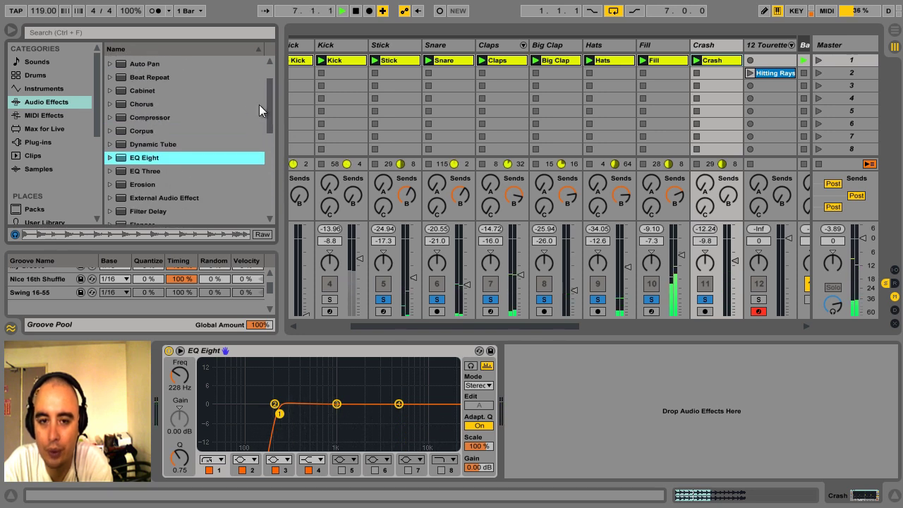
pyautogui.moveTo(144, 103); pyautogui.dragTo(536, 411)
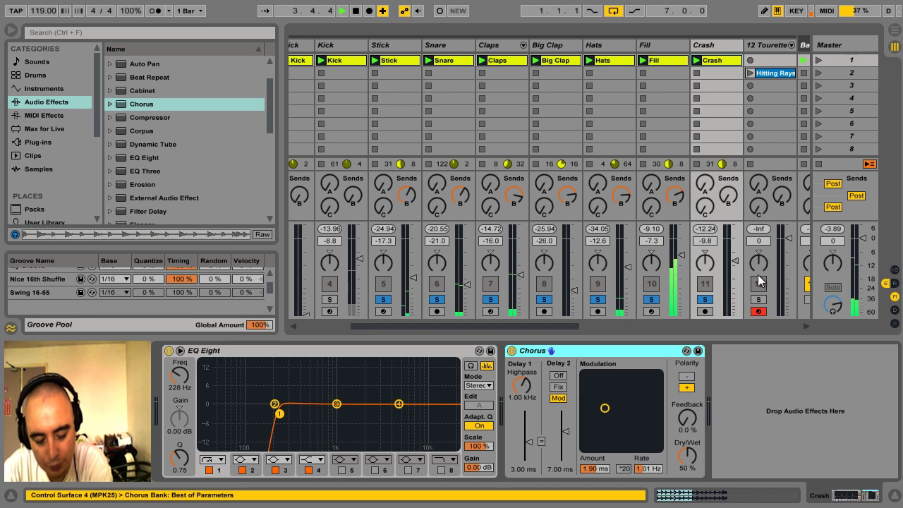
pyautogui.moveTo(740, 263); pyautogui.dragTo(737, 261)
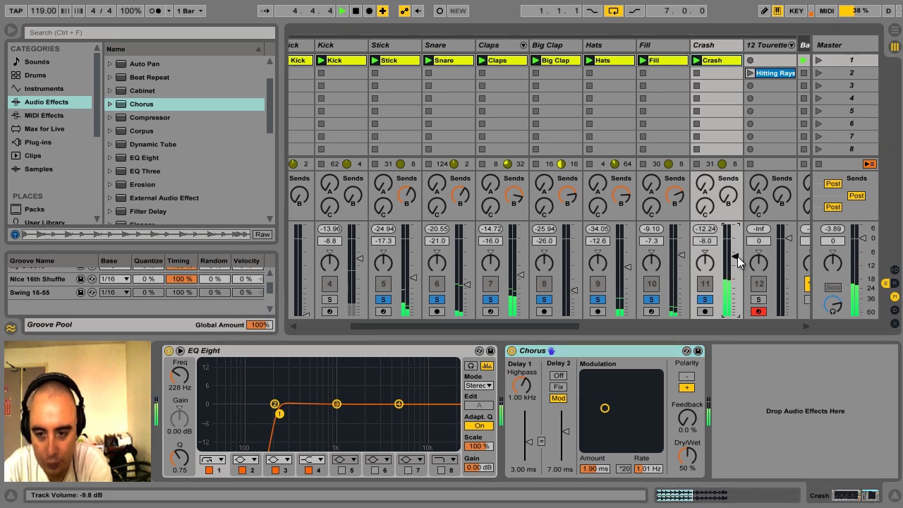
# - Set the Chorus modulation to an amount of about 3.61 ms and a rate of about 3.22 Hz, and solo the Kick again
pyautogui.moveTo(605, 408); pyautogui.dragTo(624, 397)
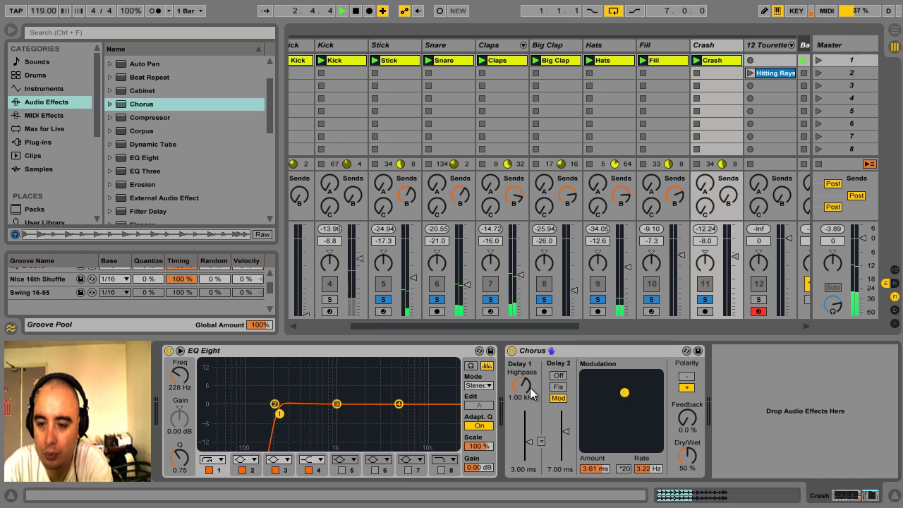
pyautogui.click(331, 300)
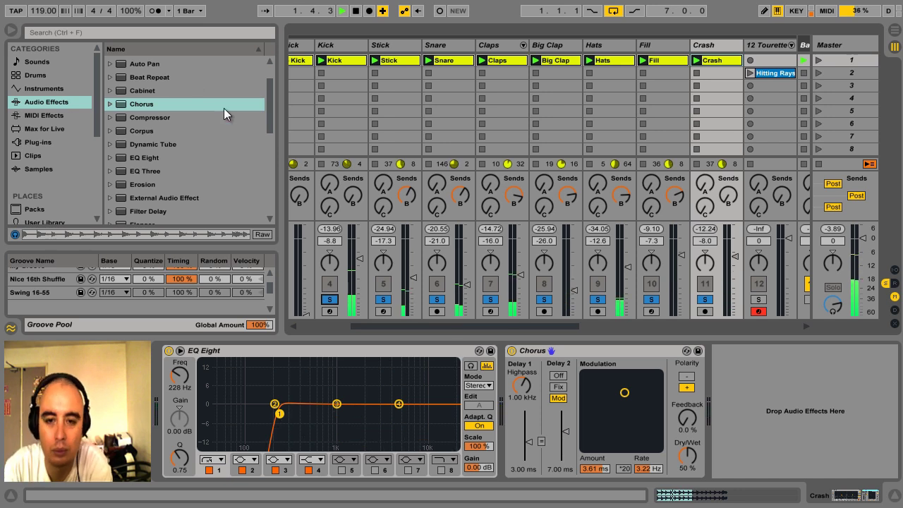
# - Add a Filter Delay after the Chorus and move its filters to about 2.07 kHz for L and 1.93 kHz for R
pyautogui.moveTo(270, 96); pyautogui.dragTo(270, 113)
pyautogui.click(145, 152)
pyautogui.moveTo(668, 358); pyautogui.dragTo(722, 422)
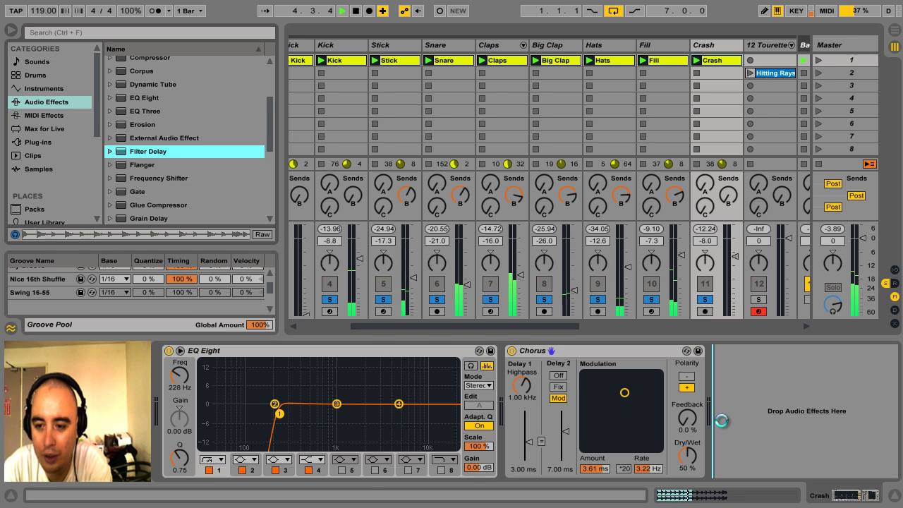
pyautogui.moveTo(722, 421); pyautogui.dragTo(724, 423)
pyautogui.click(612, 411)
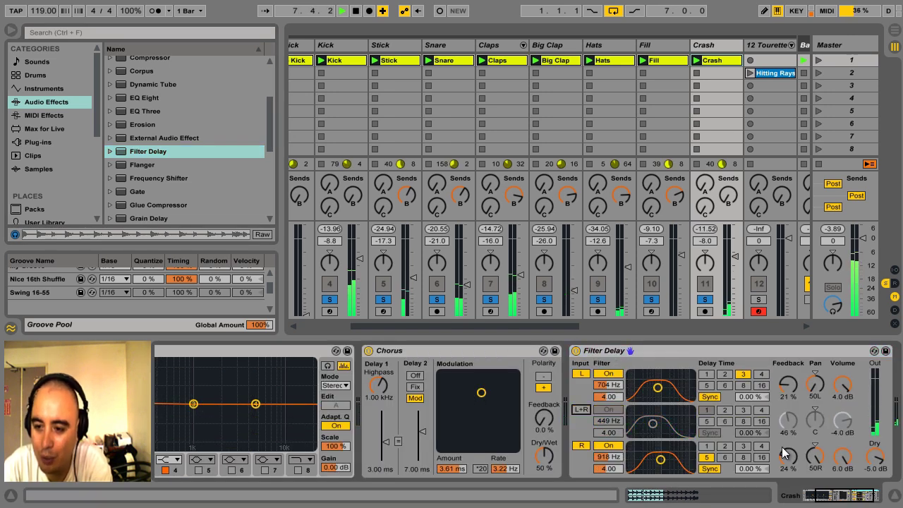
pyautogui.moveTo(657, 388); pyautogui.dragTo(675, 392)
pyautogui.moveTo(661, 460); pyautogui.dragTo(672, 464)
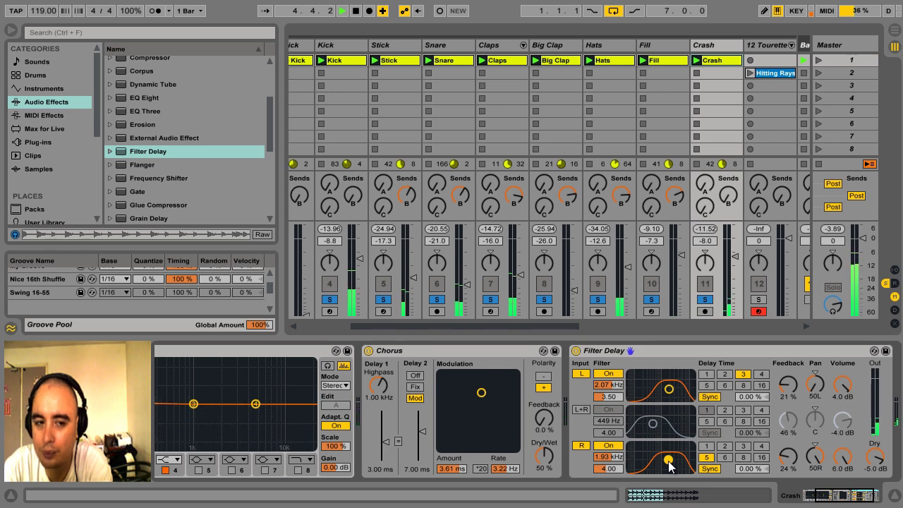
# - Lower the Filter Delay volumes to about -2.9 dB for L and -4.5 dB for R, with delay times 6 for L and 4 for R
pyautogui.moveTo(845, 393); pyautogui.dragTo(845, 387)
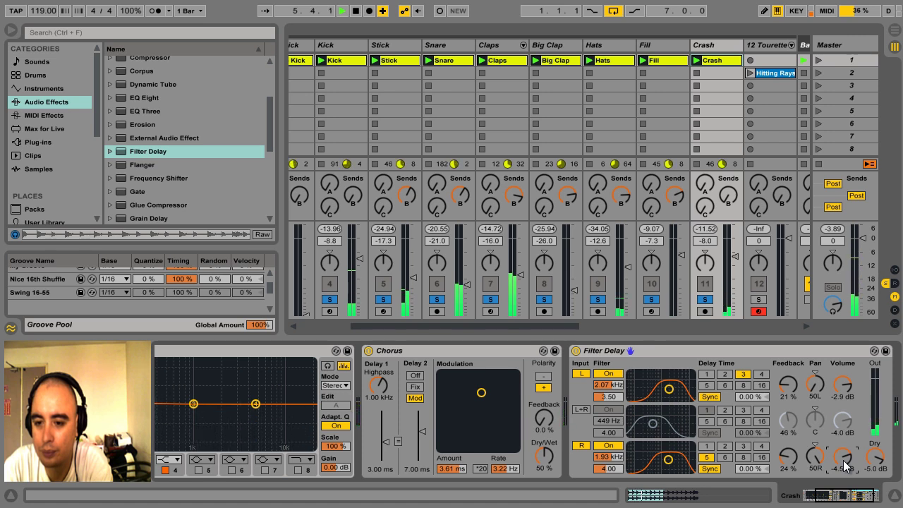
pyautogui.click(765, 449)
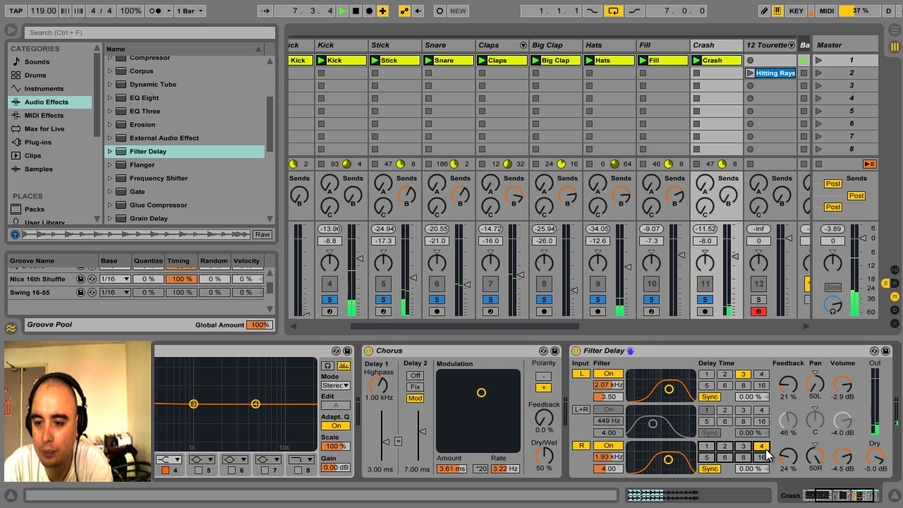
pyautogui.click(725, 386)
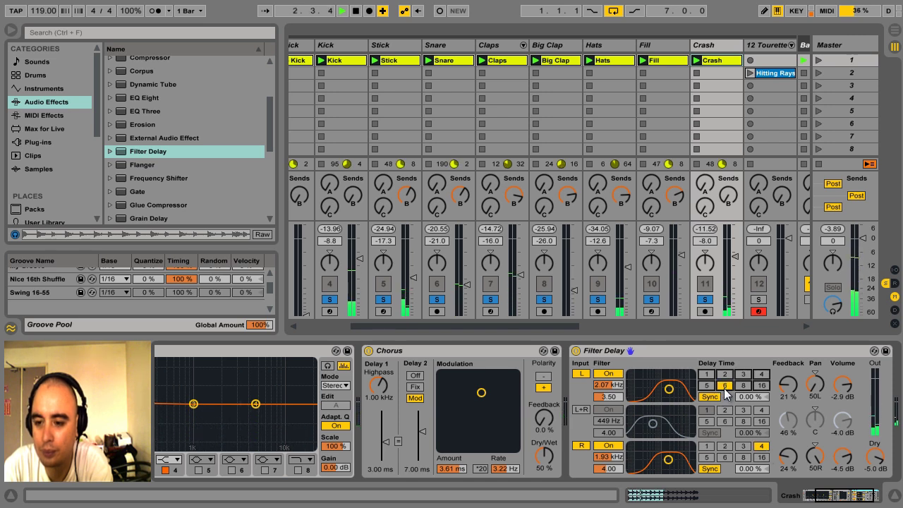
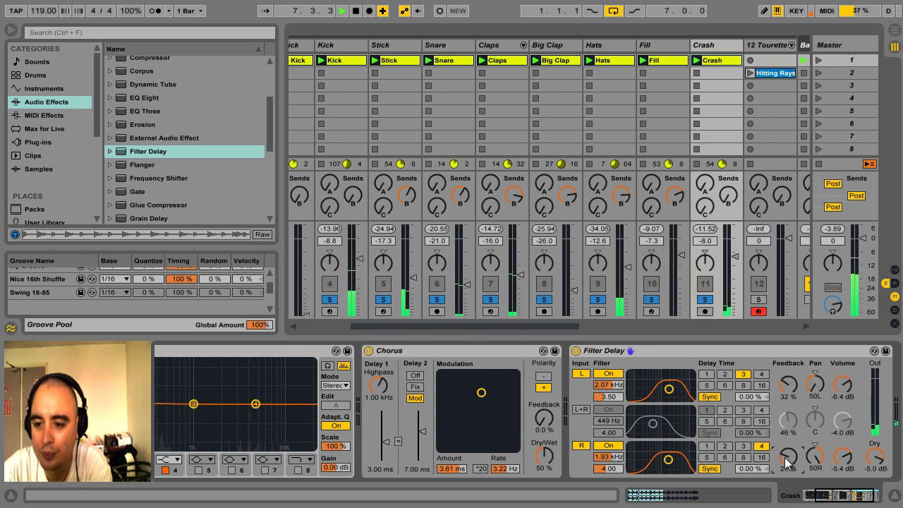
# - Add a Frequency Shifter after the Filter Delay and try out its Fine frequency, ending at 0 Hz
pyautogui.click(870, 501)
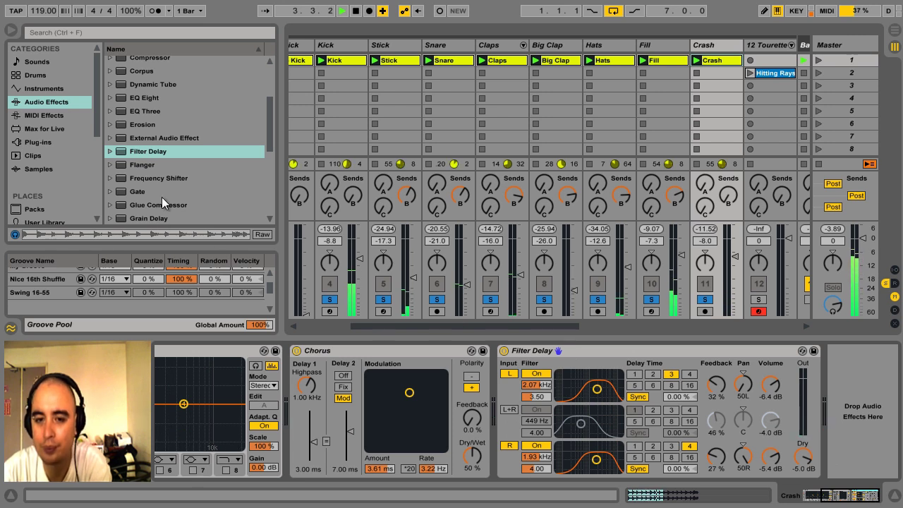
pyautogui.moveTo(165, 178); pyautogui.dragTo(859, 413)
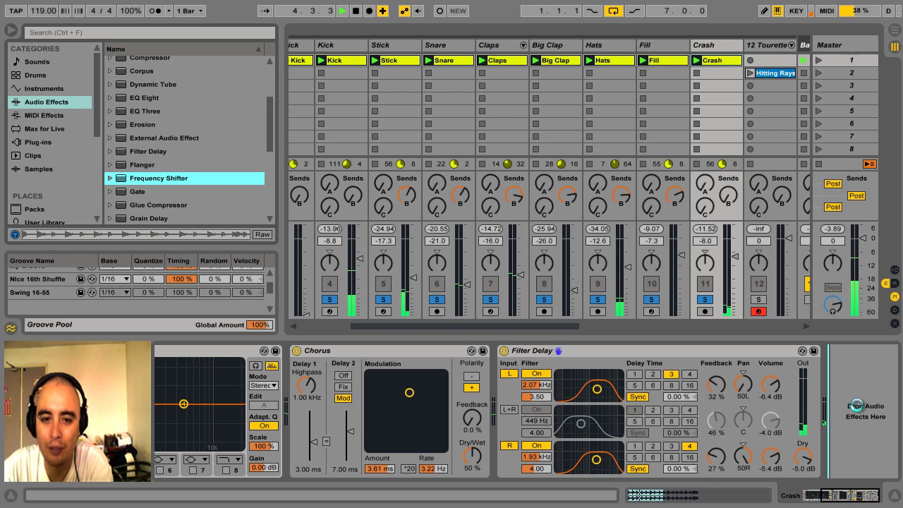
pyautogui.moveTo(858, 405); pyautogui.dragTo(857, 405)
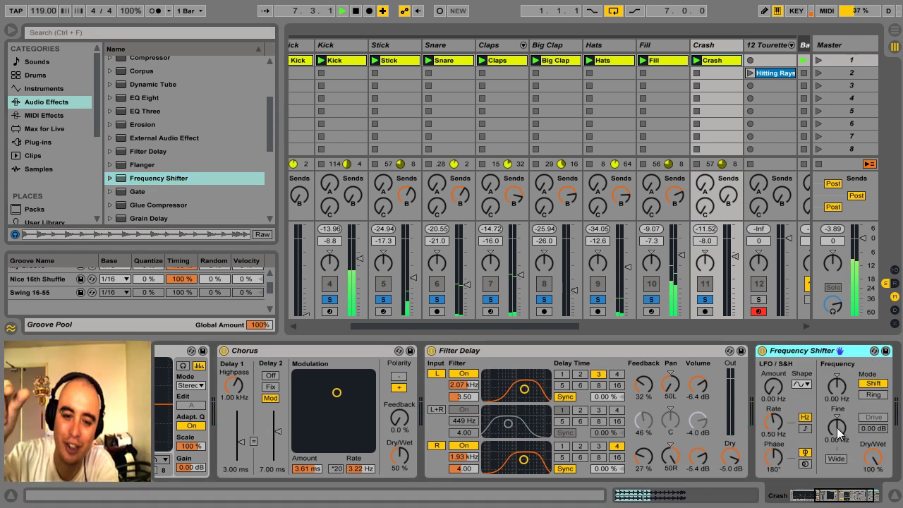
pyautogui.moveTo(837, 428); pyautogui.dragTo(837, 427)
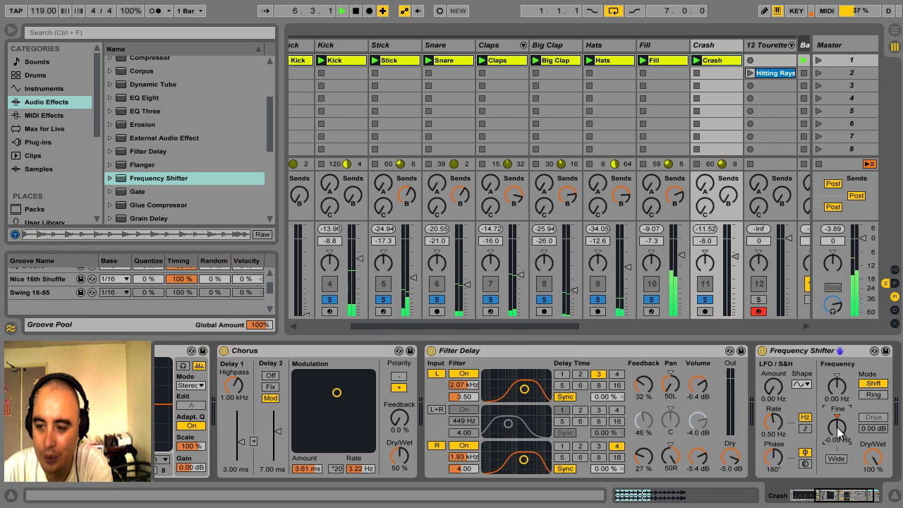
pyautogui.moveTo(837, 428); pyautogui.dragTo(837, 427)
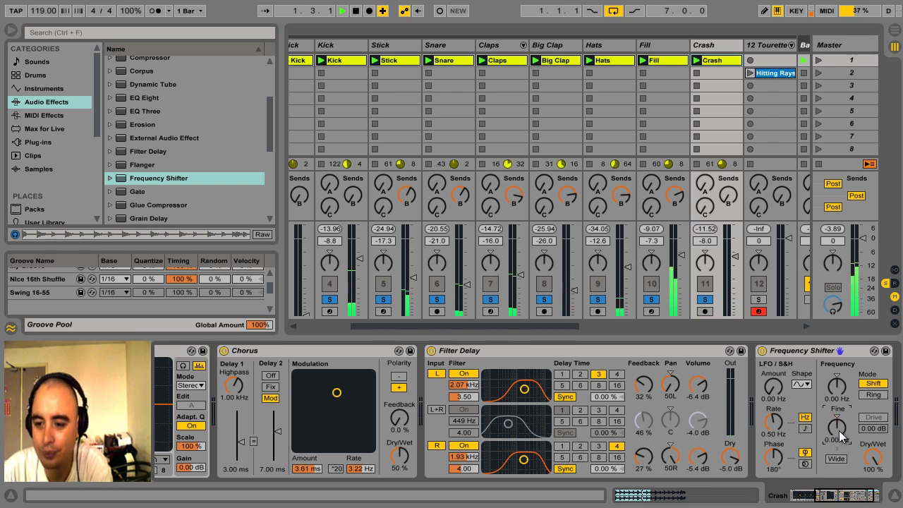
# - Show the Crash clip and draw a Frequency Shifter Fine envelope falling from near the clip's start to its minimum just before bar 3
pyautogui.click(716, 496)
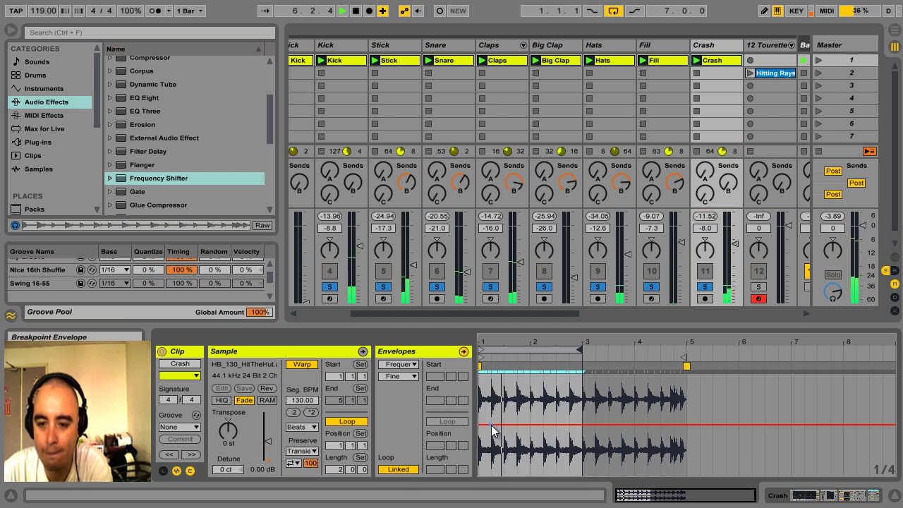
pyautogui.moveTo(580, 424); pyautogui.dragTo(580, 474)
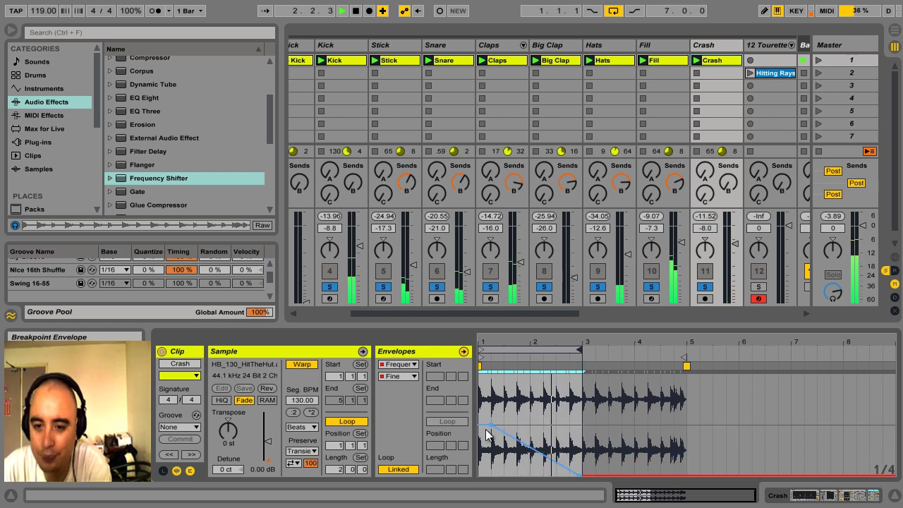
# - Unsolo the Kick, Stick, Snare, Claps and Big Clap tracks
pyautogui.click(332, 287)
pyautogui.click(383, 287)
pyautogui.click(437, 287)
pyautogui.click(491, 287)
pyautogui.click(545, 287)
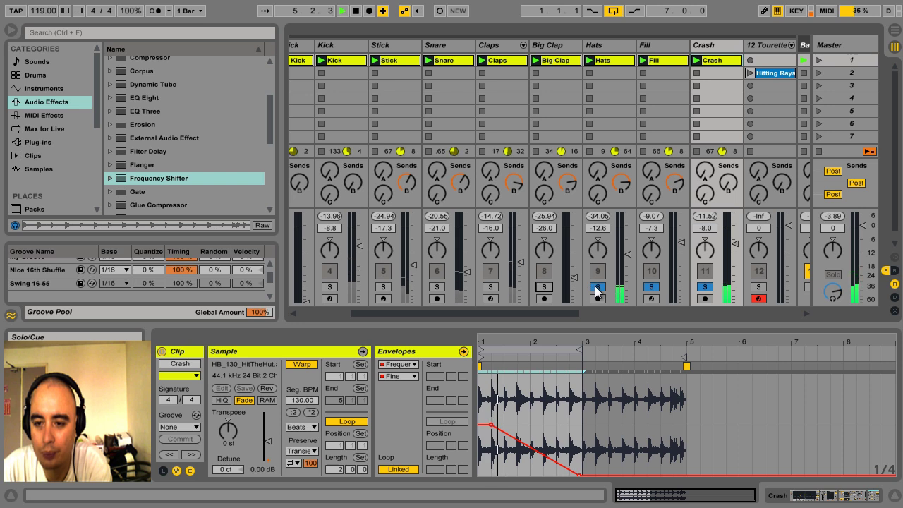
# - Move the Fine envelope's first breakpoint ahead of beat 1.2, keeping the end point at the minimum just before bar 3
pyautogui.moveTo(494, 343); pyautogui.dragTo(497, 342)
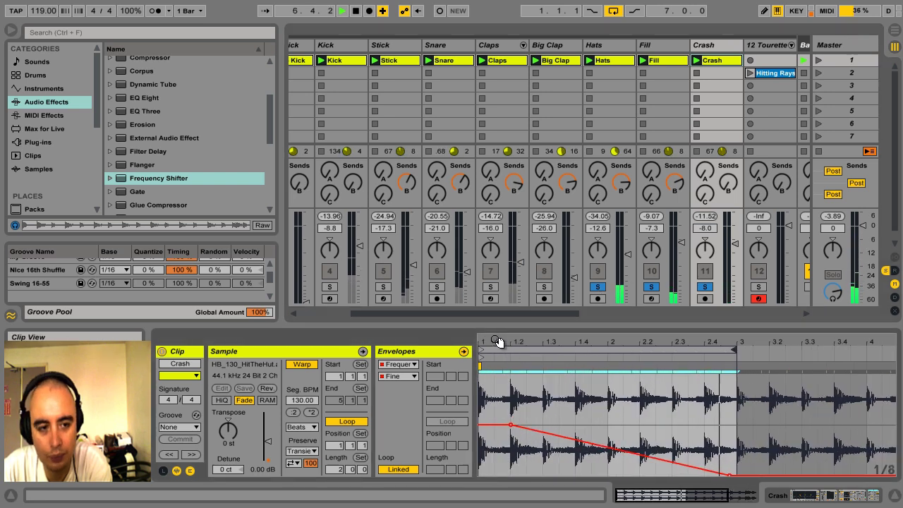
pyautogui.click(512, 427)
pyautogui.moveTo(732, 475); pyautogui.dragTo(730, 480)
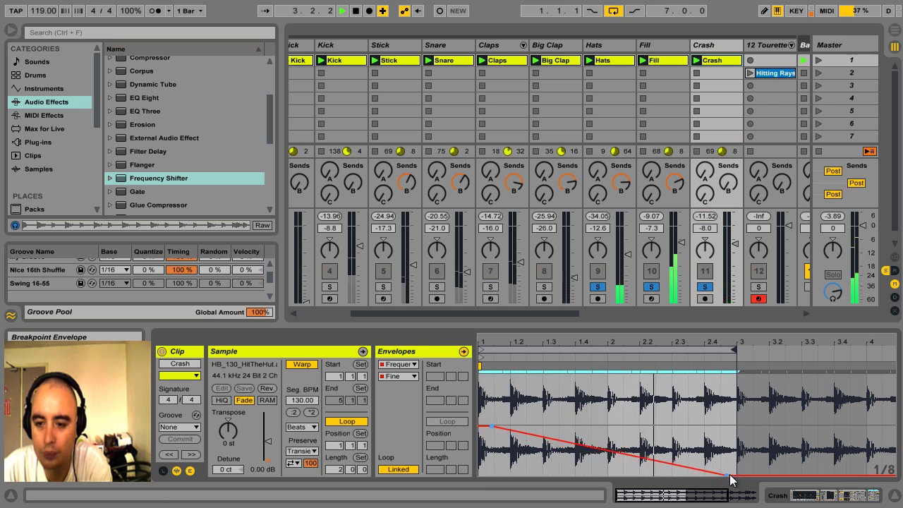
pyautogui.hotkey('ctrl', 'a')
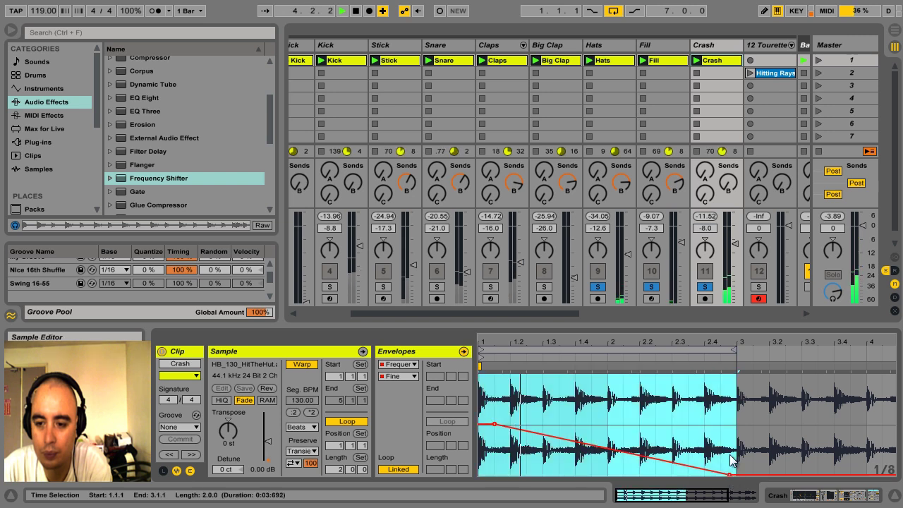
# - Shift the Fine envelope's low end point earlier to just before bar 2, making the downward sweep steeper
pyautogui.moveTo(730, 475); pyautogui.dragTo(730, 481)
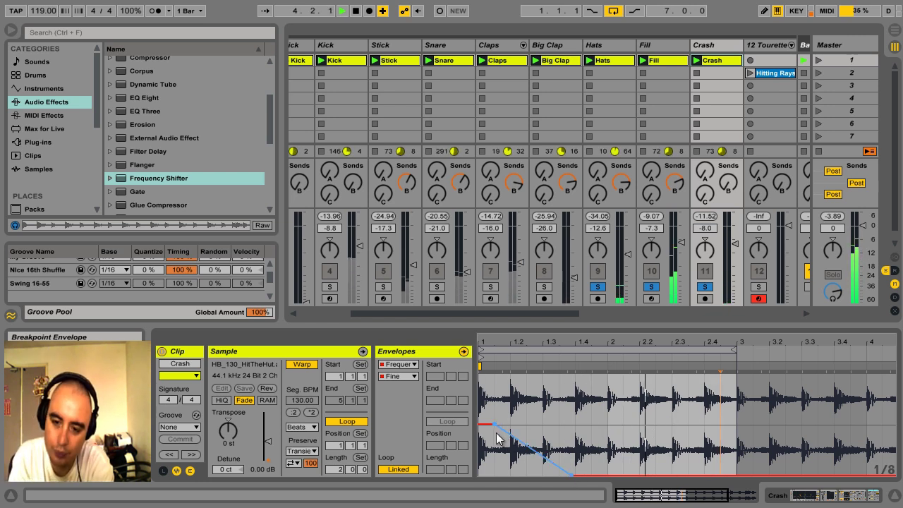
pyautogui.moveTo(573, 480); pyautogui.dragTo(576, 479)
pyautogui.press('space')
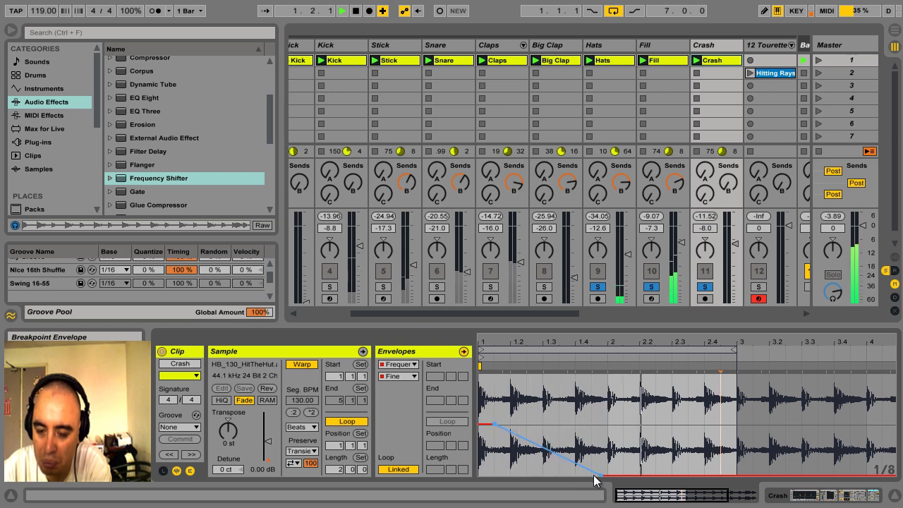
# - Unsolo the Hats, Fill and Crash tracks to hear the whole mix
pyautogui.click(598, 286)
pyautogui.click(649, 287)
pyautogui.click(705, 287)
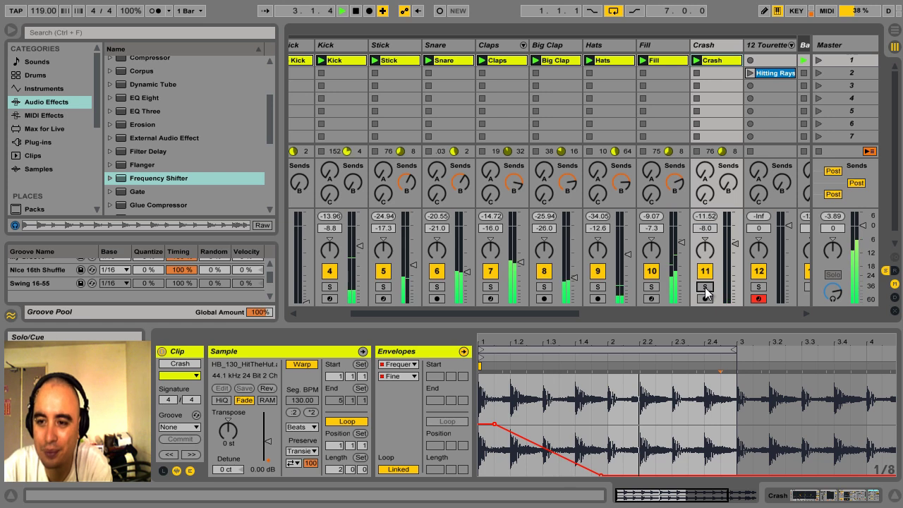
# - Move the Hitting Rays clip on the 12 Tourette track up to the scene 1 slot and launch it
pyautogui.moveTo(364, 312); pyautogui.dragTo(480, 324)
pyautogui.click(303, 287)
pyautogui.click(356, 271)
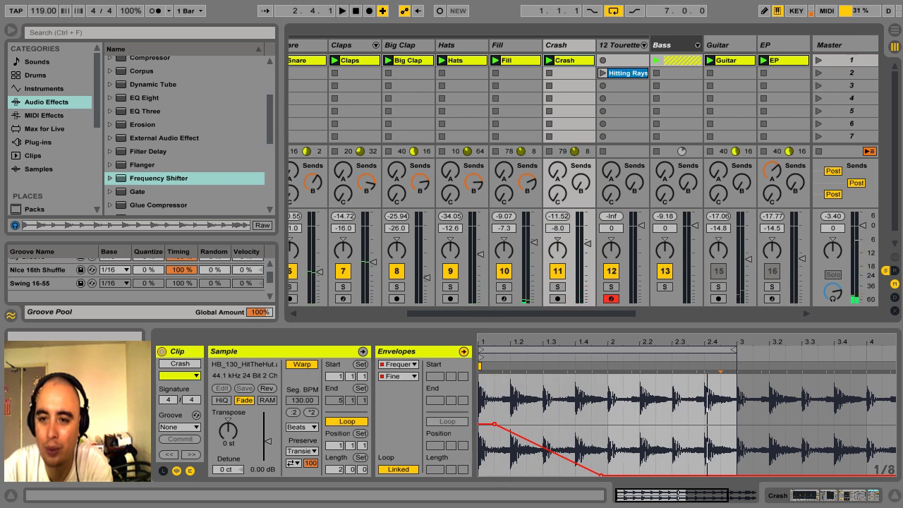
pyautogui.moveTo(624, 80); pyautogui.dragTo(618, 62)
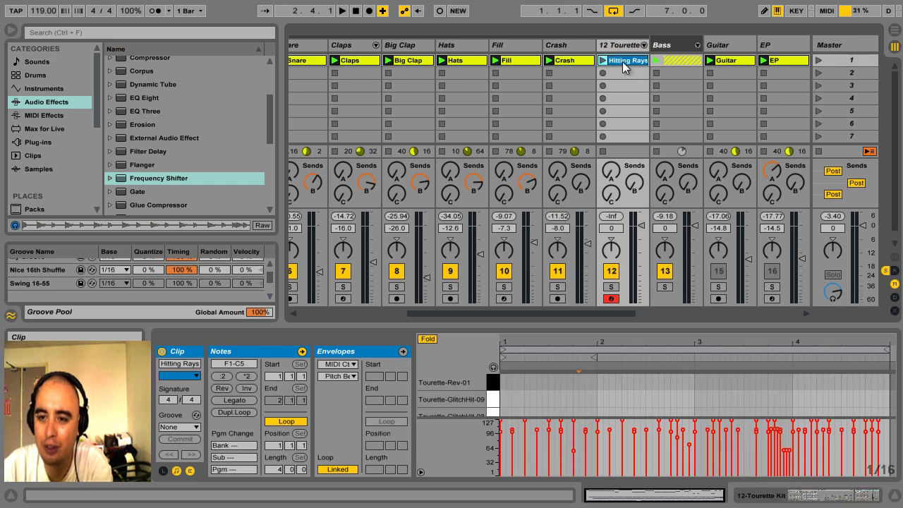
pyautogui.click(603, 62)
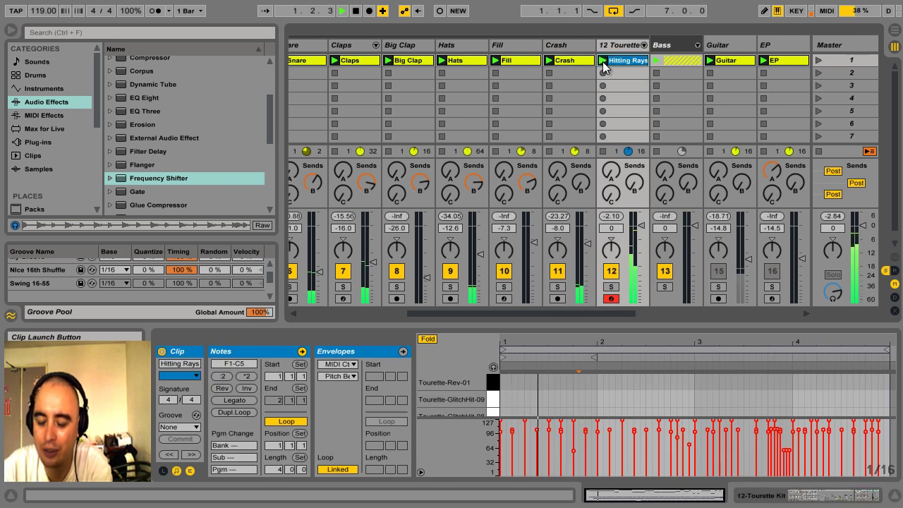
# - Lower the 12 Tourette track's volume to -21.7 dB and display its Tourette Kit drum rack
pyautogui.moveTo(642, 233); pyautogui.dragTo(639, 261)
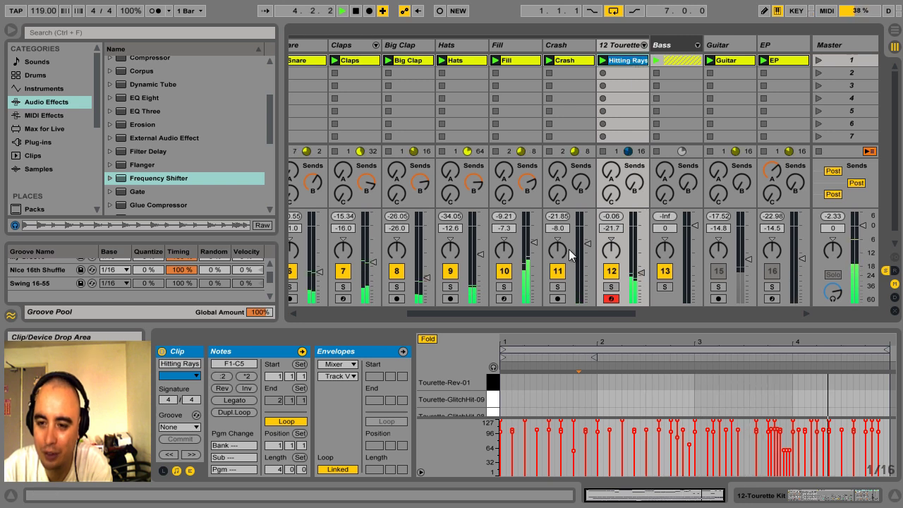
pyautogui.click(764, 498)
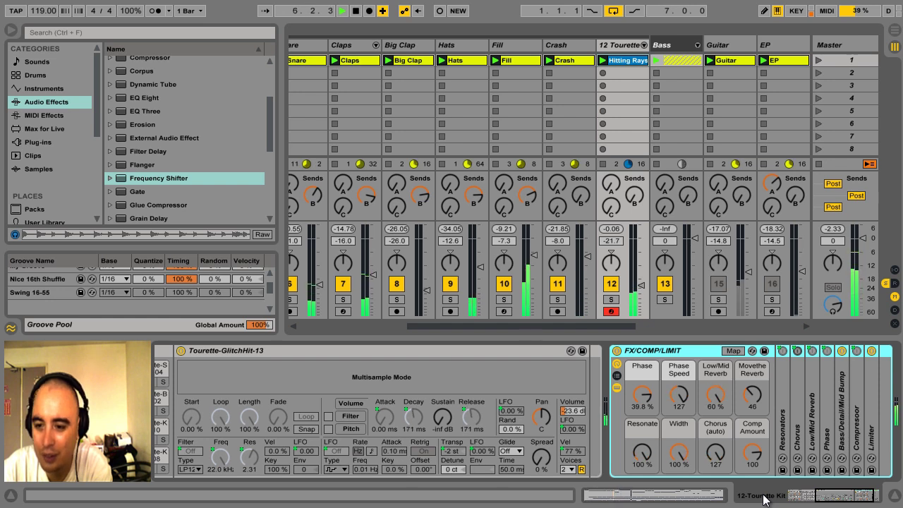
pyautogui.moveTo(826, 495); pyautogui.dragTo(690, 505)
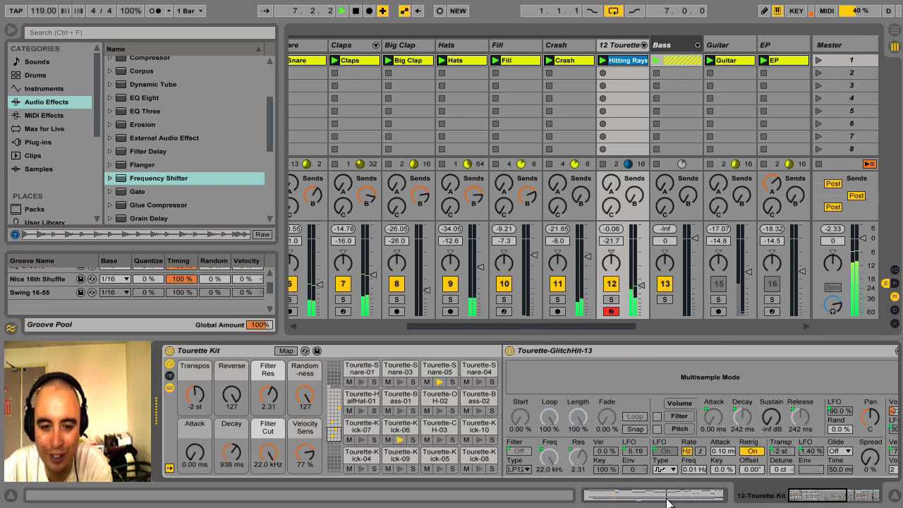
# - Enlarge the Hitting Rays note editor and deactivate all Tourette-Snare-05 and Tourette-Snare-09 notes
pyautogui.hotkey('shift', 'Tab')
pyautogui.moveTo(593, 337); pyautogui.dragTo(594, 67)
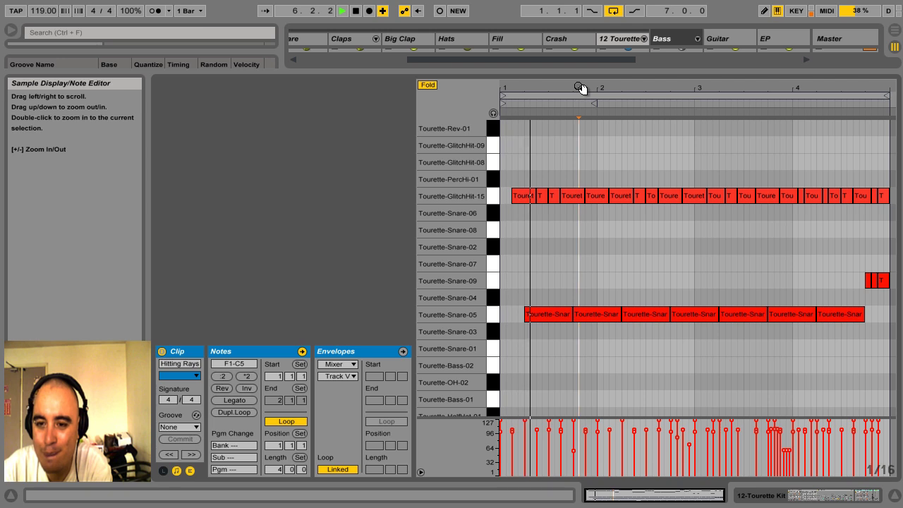
pyautogui.moveTo(541, 346); pyautogui.dragTo(719, 314)
pyautogui.moveTo(789, 321); pyautogui.dragTo(882, 279)
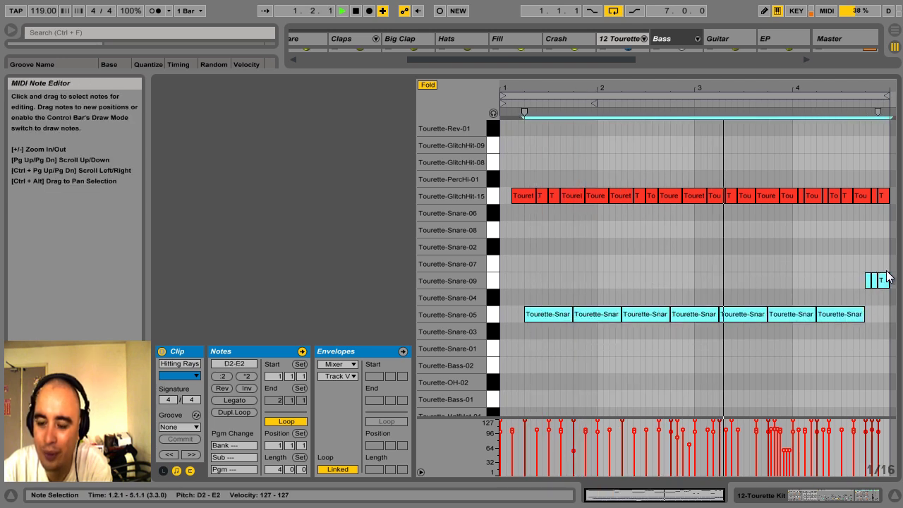
# - Deactivate every Tourette-GlitchHit-15 and Tourette-Kick-06 note except the first one in each row
pyautogui.moveTo(544, 216); pyautogui.dragTo(886, 177)
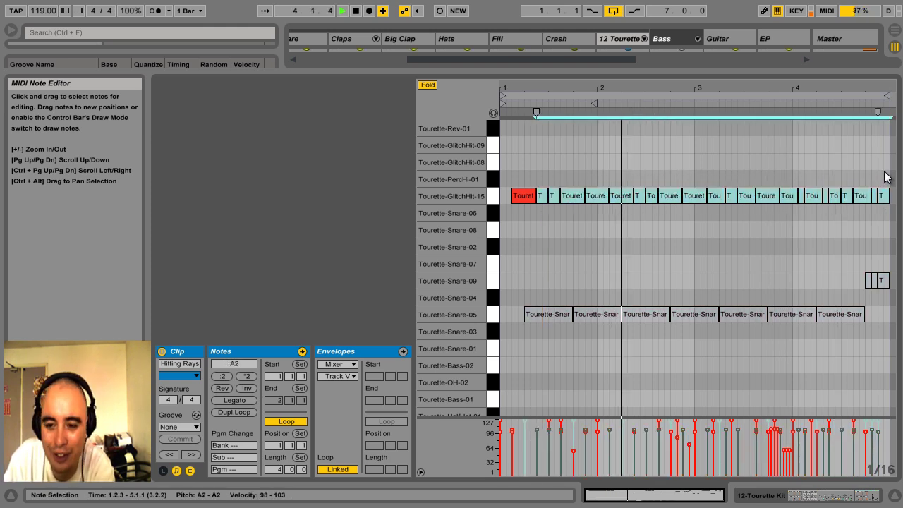
pyautogui.scroll(-3, 453, 342)
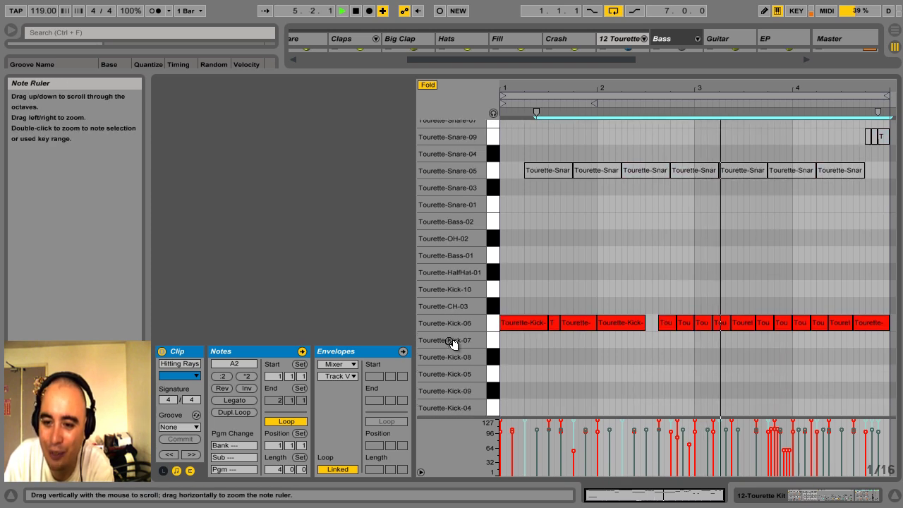
pyautogui.moveTo(554, 350); pyautogui.dragTo(887, 310)
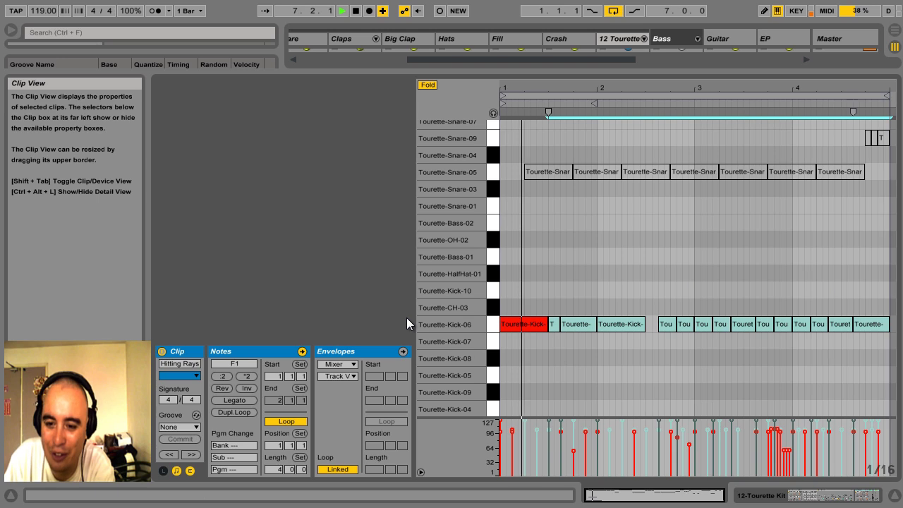
# - Deactivate the upper glitch, clip, drill, clicker and hit notes except the opening Tourette-Drill-03 note, and shrink the note editor
pyautogui.scroll(5, 455, 240)
pyautogui.scroll(8, 457, 254)
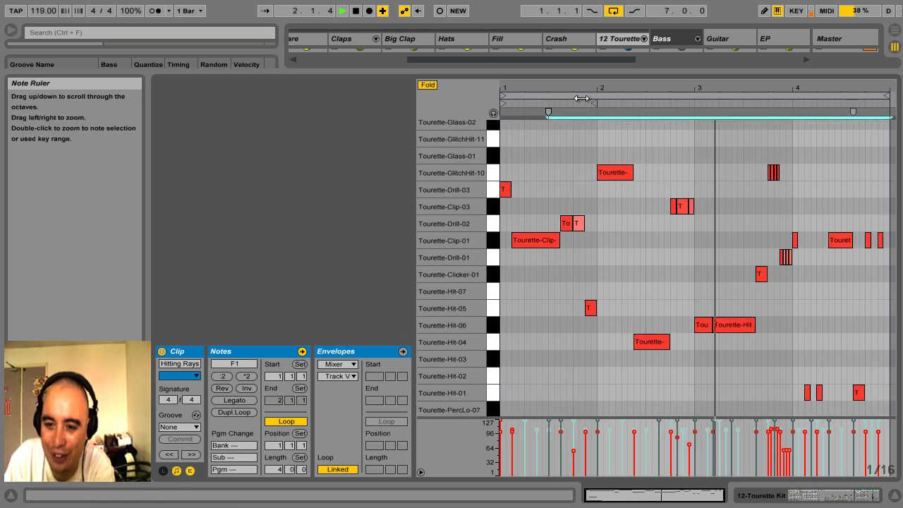
pyautogui.moveTo(532, 140); pyautogui.dragTo(882, 428)
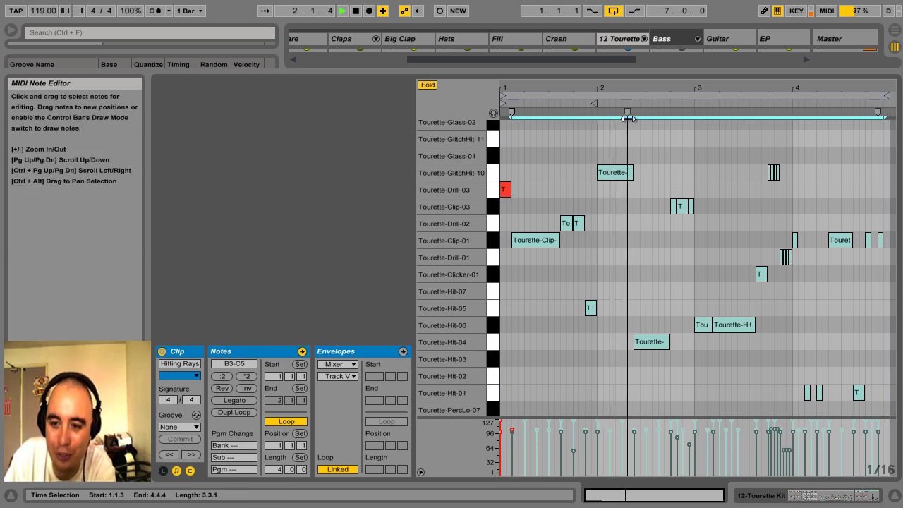
pyautogui.moveTo(639, 73); pyautogui.dragTo(627, 334)
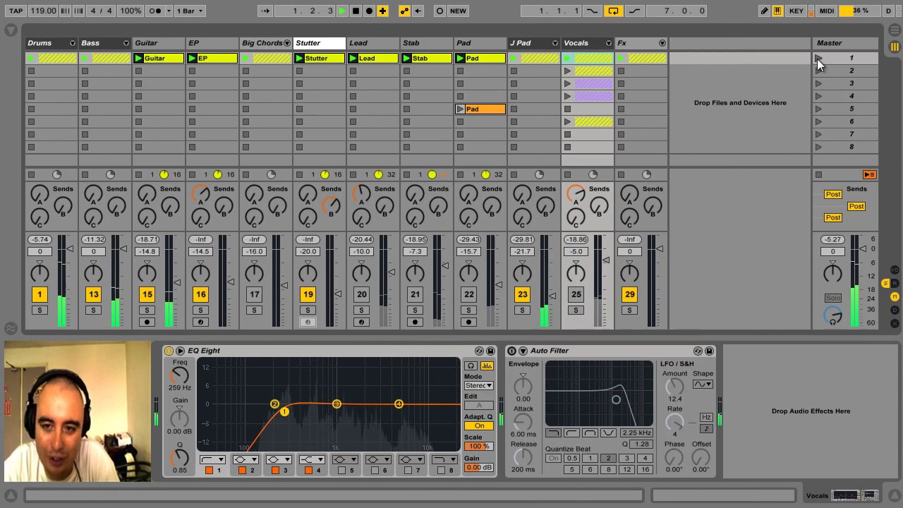
# - Unfold the Drums group, launch the Fill clip in scene 1, and fold the group again
pyautogui.click(72, 43)
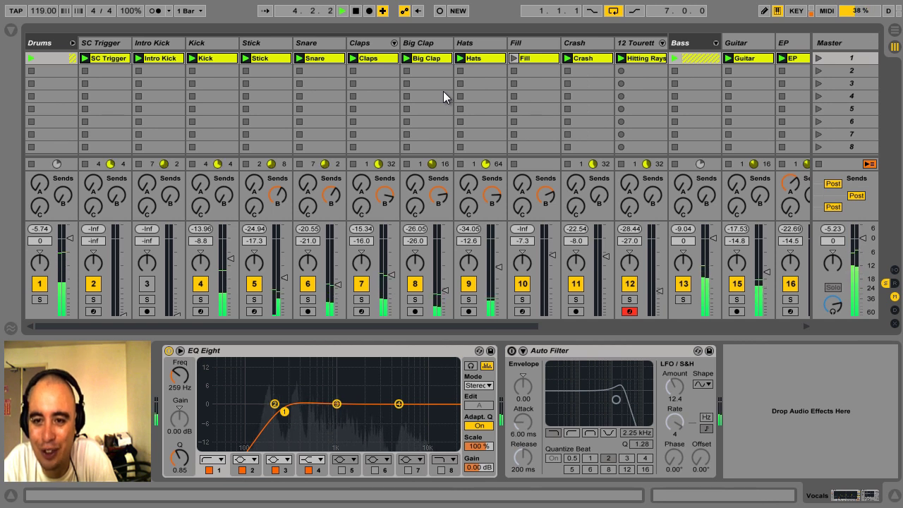
pyautogui.click(514, 60)
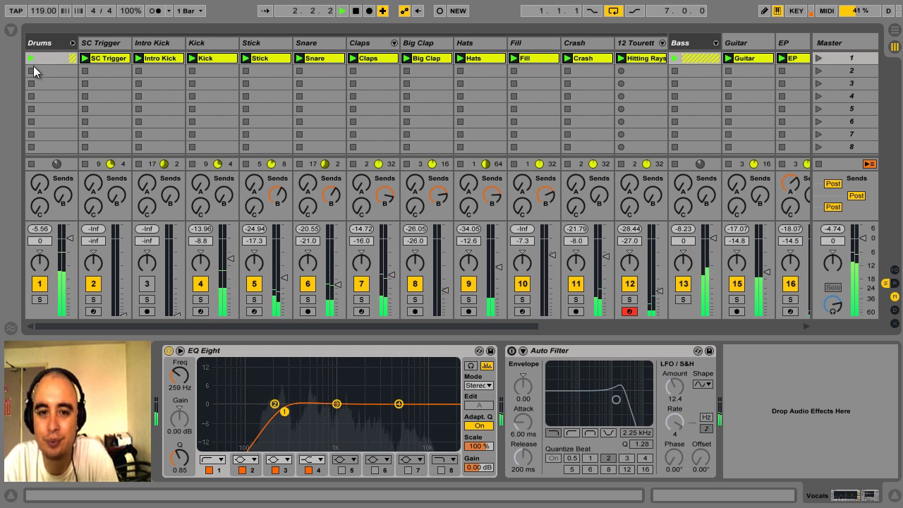
pyautogui.click(72, 43)
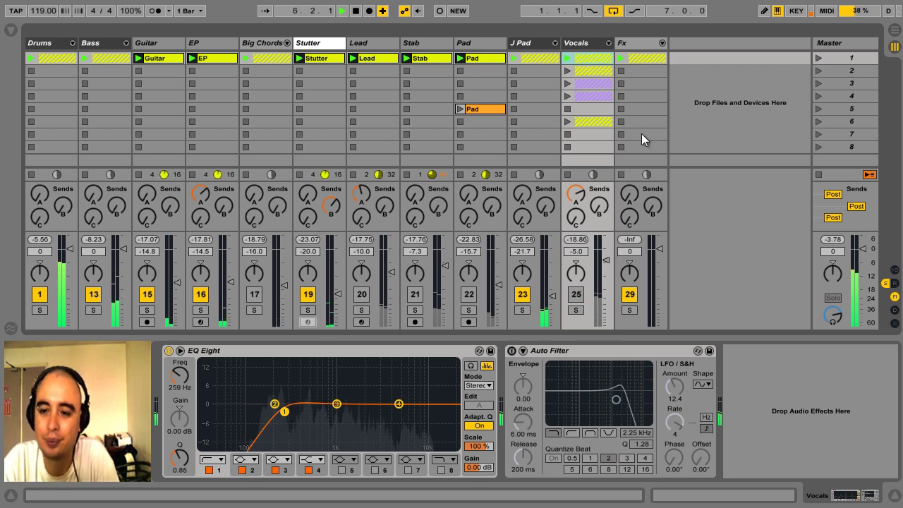
# - Unmute the Vocals group with its Auto Filter enabled and launch its scene 2 clips
pyautogui.click(576, 295)
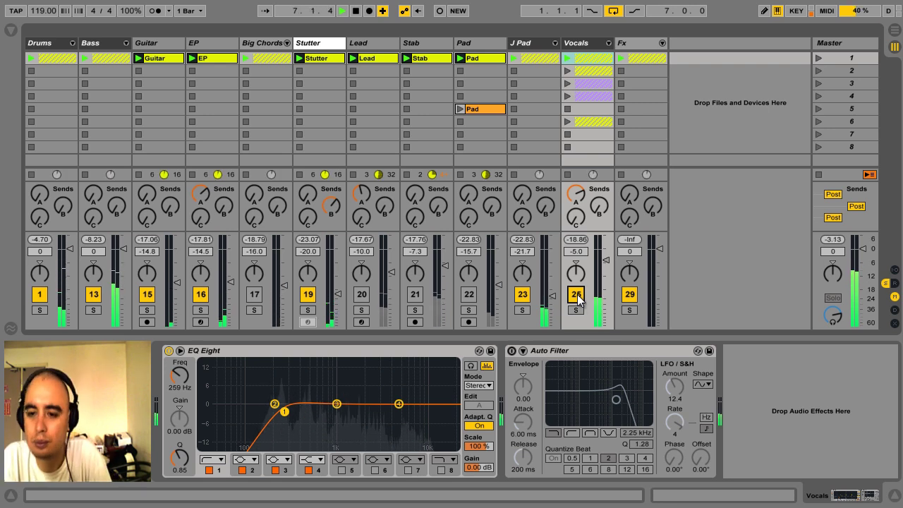
pyautogui.click(512, 351)
pyautogui.click(567, 70)
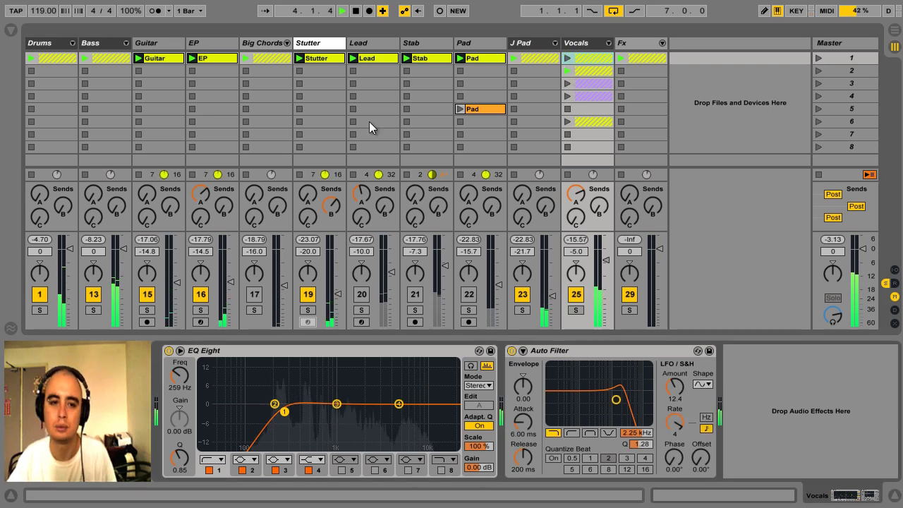
# - Mute the Vocals group and unmute the Lead track, briefly auditioning the Big Chords group in between
pyautogui.click(255, 296)
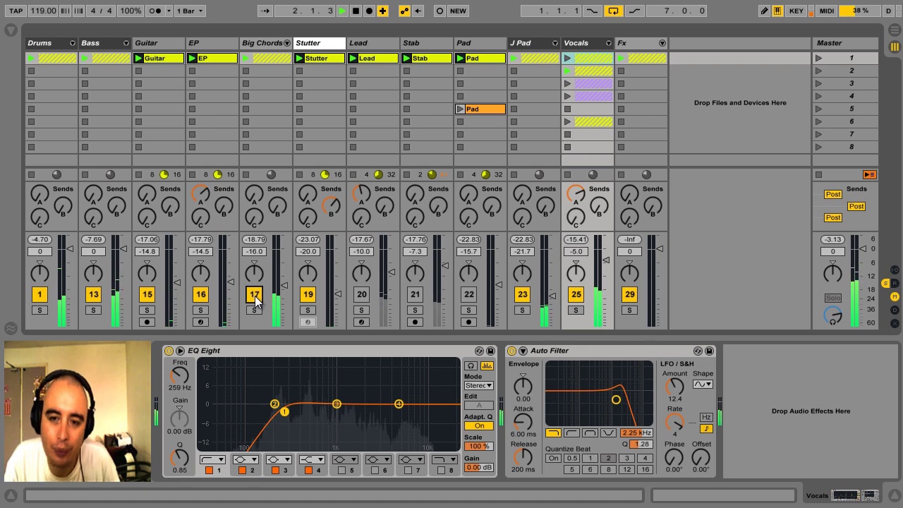
pyautogui.click(576, 296)
pyautogui.click(362, 295)
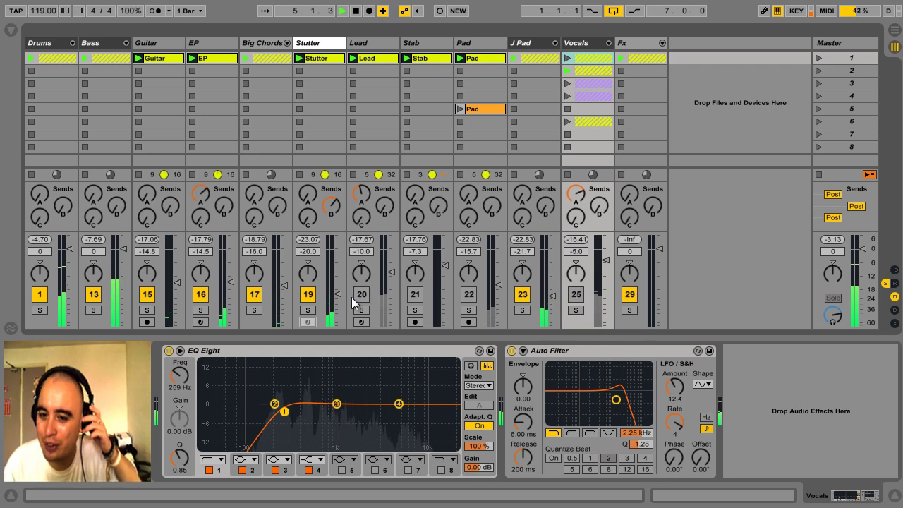
pyautogui.click(254, 294)
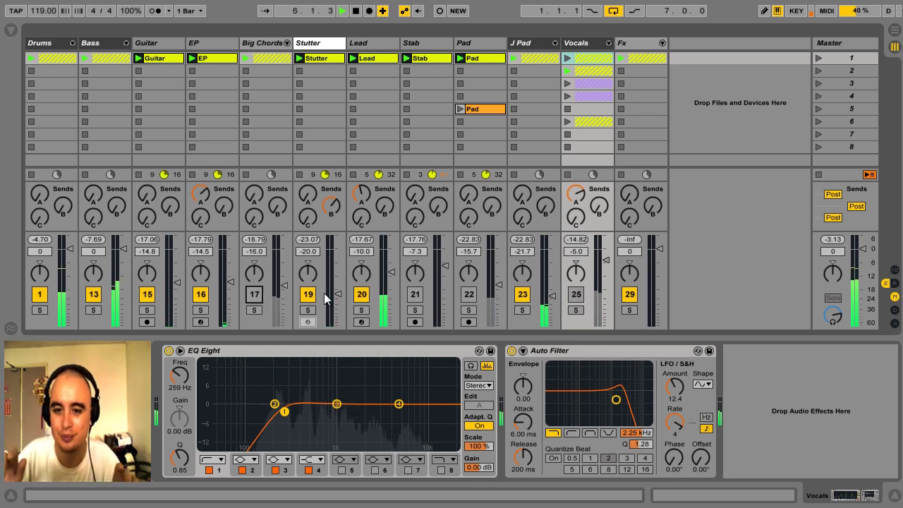